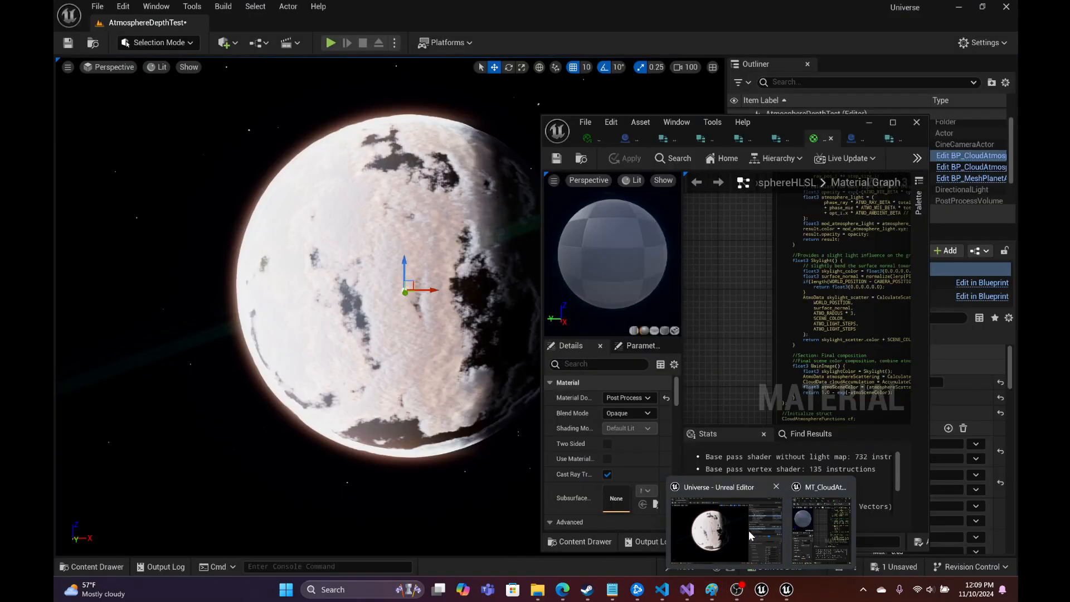
Step: Bring up the Universe level editor and examine the Atmo Bounds parameter ranges of BP_CloudAtmosphereFromSeed
{"action": "left_click", "coordinate": [748, 531]}
{"action": "left_click", "coordinate": [894, 383]}
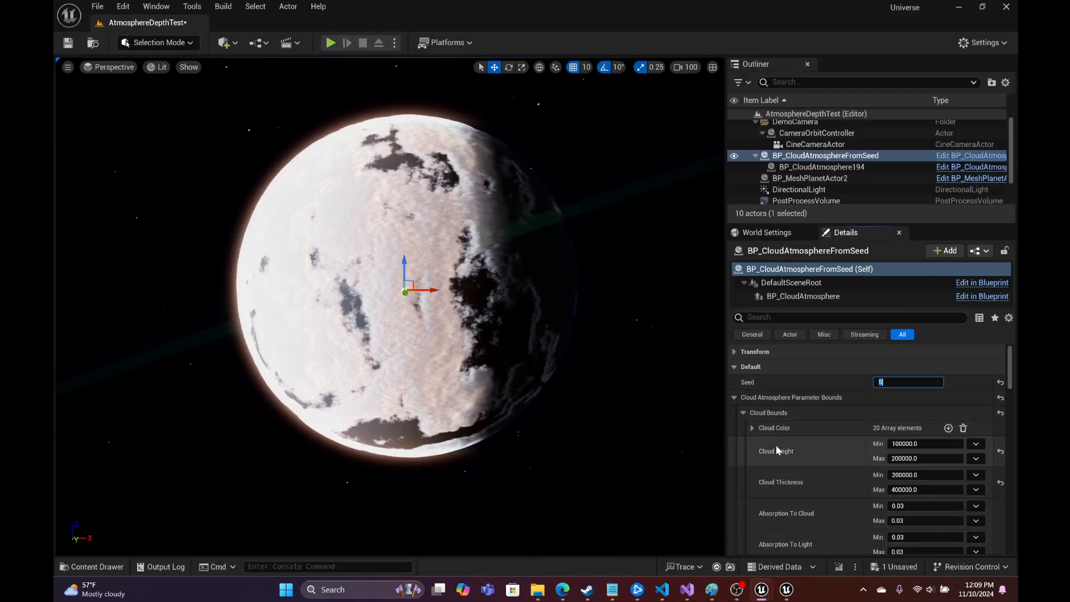
{"action": "left_click", "coordinate": [752, 427]}
{"action": "left_click", "coordinate": [752, 428]}
{"action": "left_click", "coordinate": [743, 413]}
{"action": "left_click", "coordinate": [743, 427]}
{"action": "scroll", "coordinate": [745, 467], "scroll_direction": "down", "scroll_amount": 1}
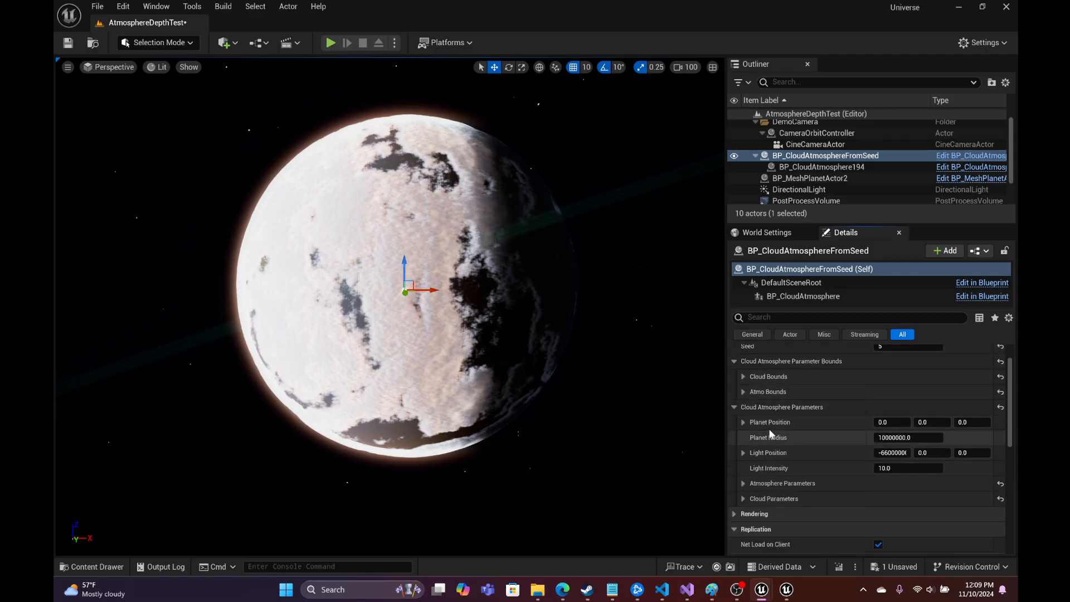
{"action": "left_click", "coordinate": [743, 392]}
{"action": "scroll", "coordinate": [868, 416], "scroll_direction": "down", "scroll_amount": 5}
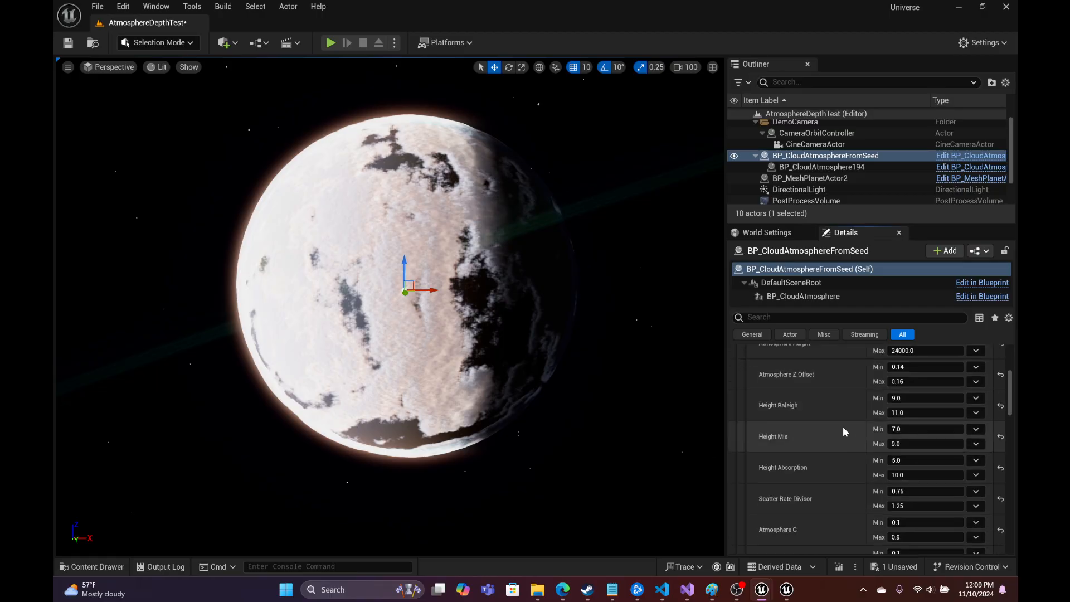
{"action": "scroll", "coordinate": [881, 397], "scroll_direction": "up", "scroll_amount": 6}
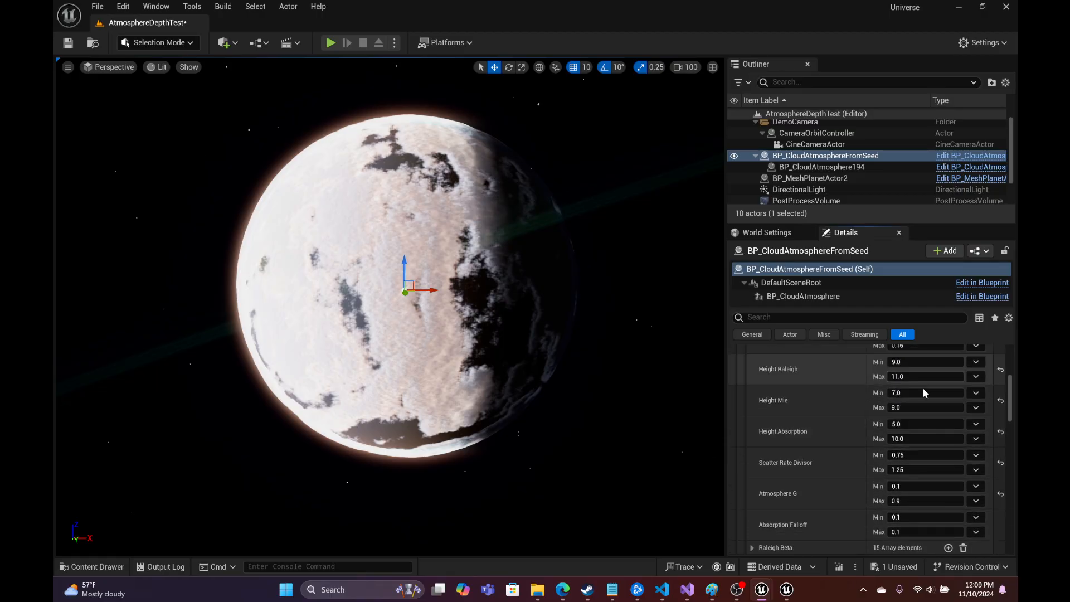
Step: Examine the Cloud Bounds parameter ranges, from cloud height and thickness down to the distortion, shape and detail weights
{"action": "left_click", "coordinate": [743, 412]}
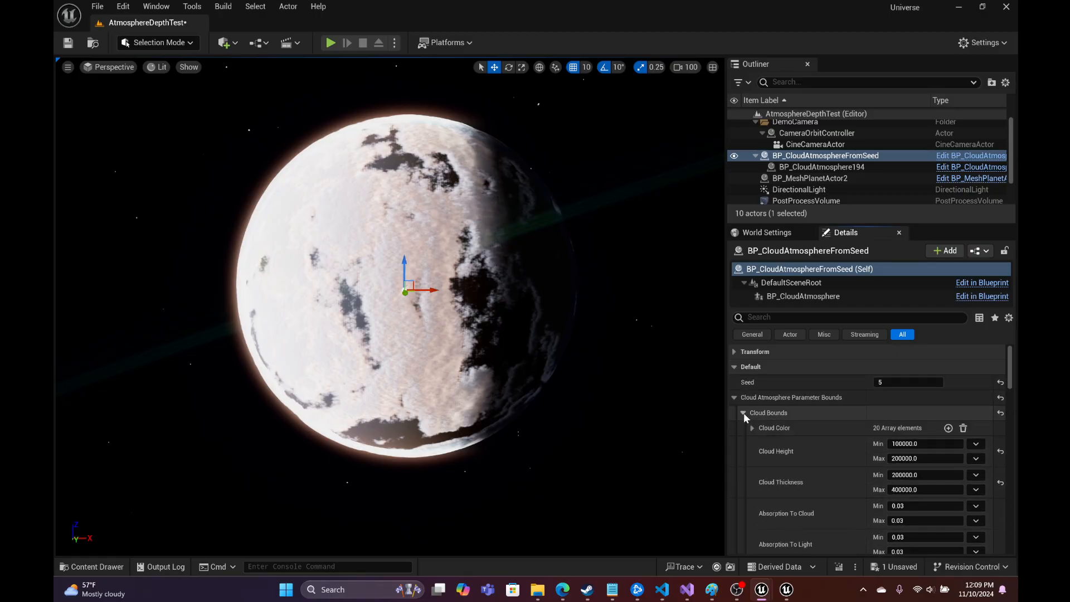
{"action": "scroll", "coordinate": [827, 477], "scroll_direction": "down", "scroll_amount": 3}
{"action": "scroll", "coordinate": [822, 429], "scroll_direction": "down", "scroll_amount": 3}
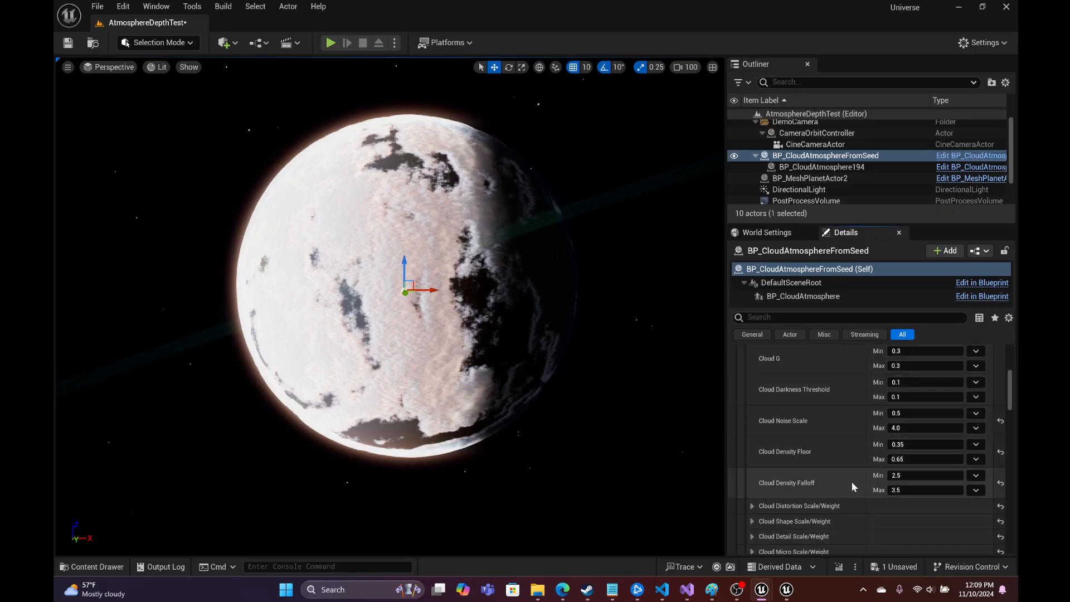
{"action": "scroll", "coordinate": [861, 412], "scroll_direction": "down", "scroll_amount": 4}
{"action": "scroll", "coordinate": [858, 434], "scroll_direction": "down", "scroll_amount": 2}
{"action": "scroll", "coordinate": [861, 434], "scroll_direction": "up", "scroll_amount": 8}
{"action": "scroll", "coordinate": [836, 452], "scroll_direction": "up", "scroll_amount": 3}
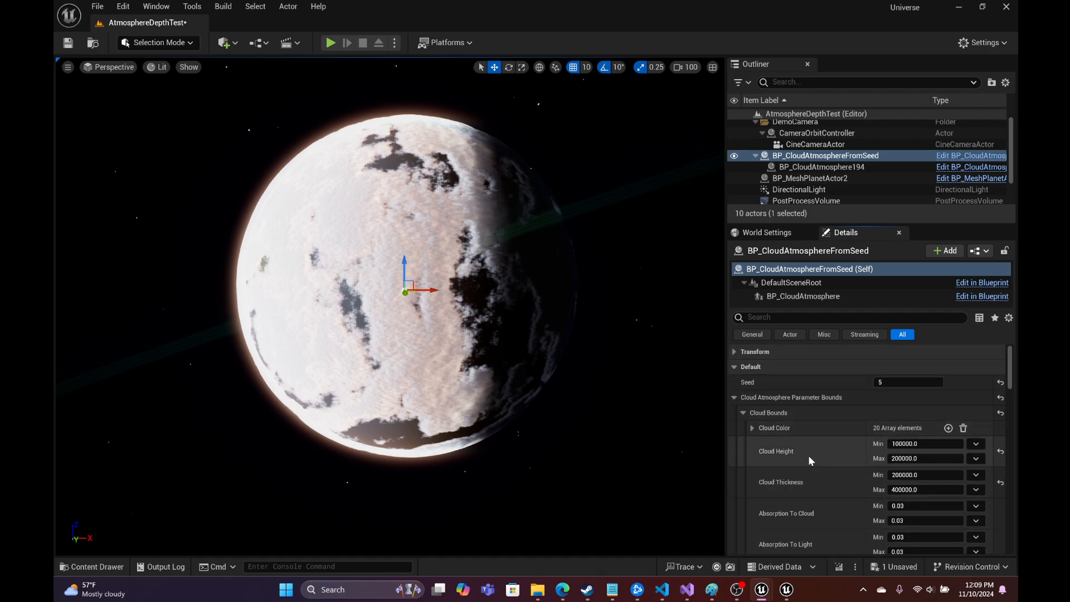
Step: Review the colour entries of the Cloud Color array and collapse Cloud Bounds
{"action": "left_click", "coordinate": [753, 428]}
{"action": "scroll", "coordinate": [886, 452], "scroll_direction": "down", "scroll_amount": 10}
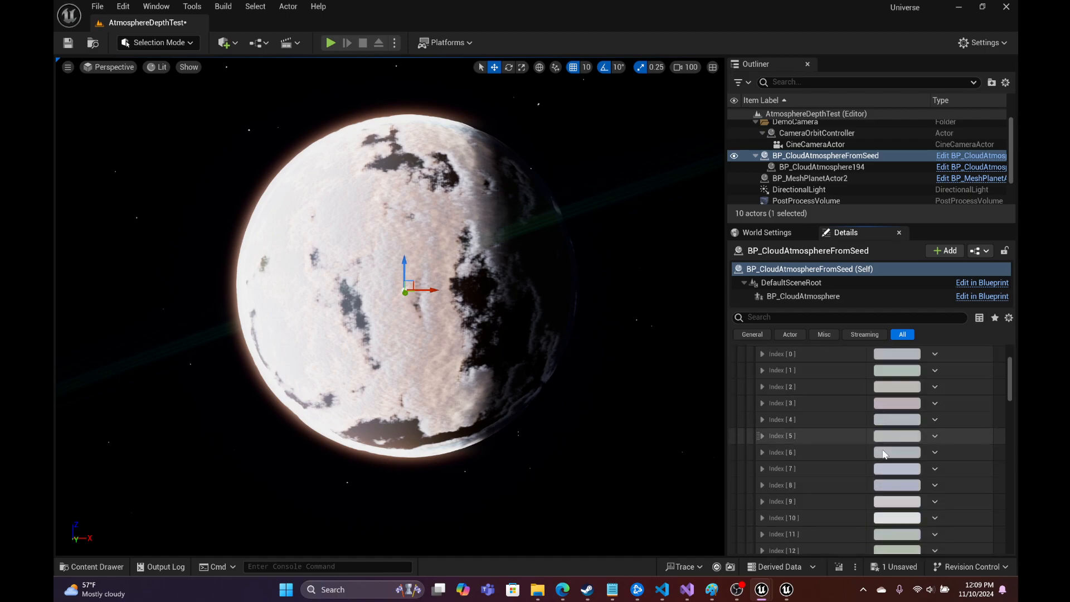
{"action": "scroll", "coordinate": [858, 446], "scroll_direction": "up", "scroll_amount": 3}
{"action": "scroll", "coordinate": [860, 436], "scroll_direction": "up", "scroll_amount": 5}
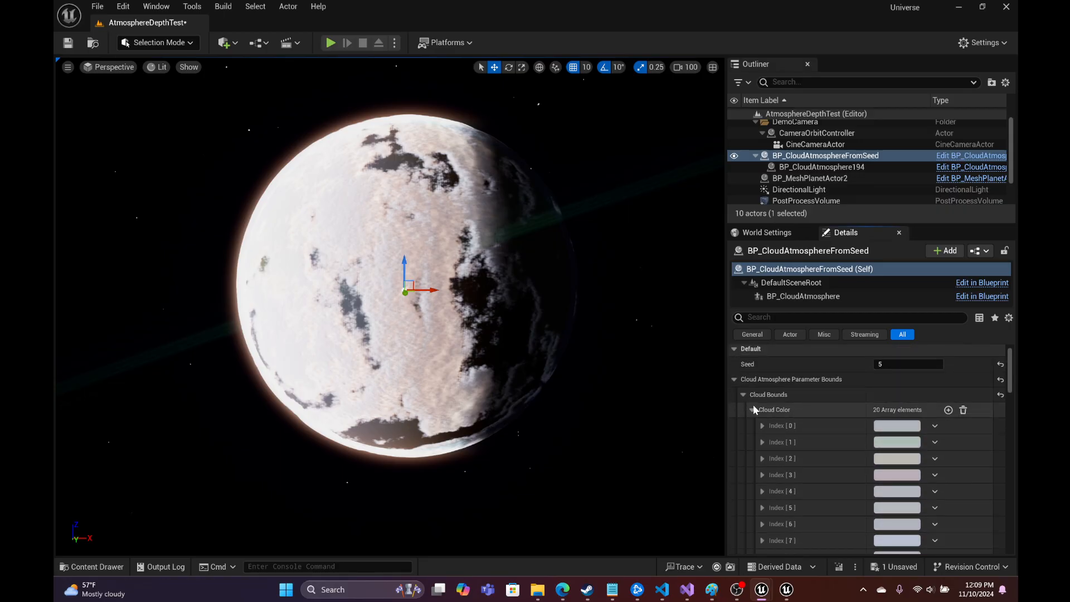
{"action": "left_click", "coordinate": [751, 410]}
{"action": "left_click", "coordinate": [743, 395]}
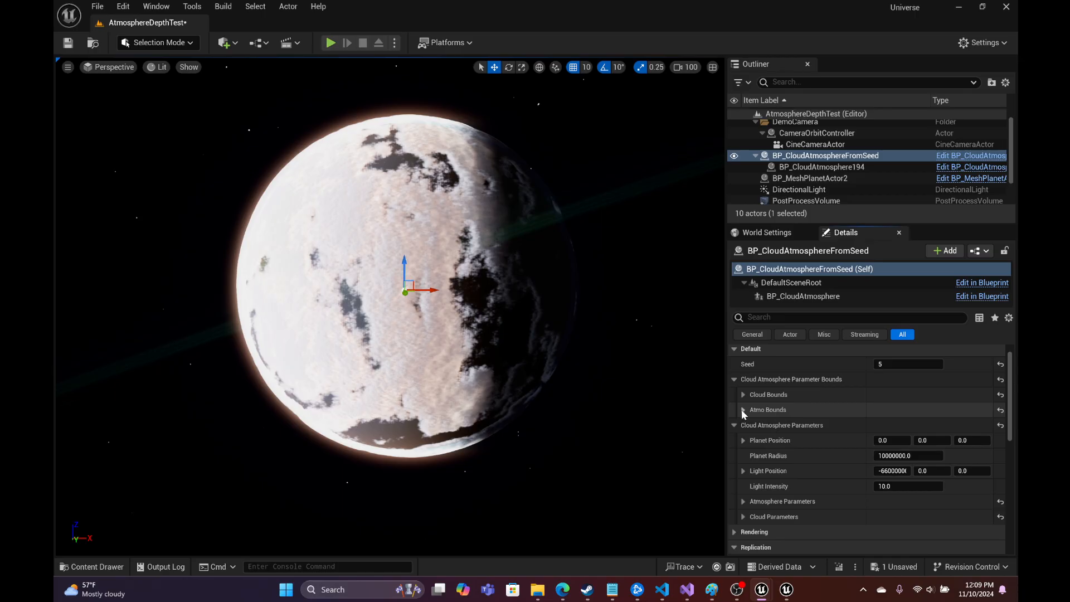
Step: Examine the generated Atmosphere Parameters and collapse the parameter and bounds groups
{"action": "scroll", "coordinate": [769, 418], "scroll_direction": "down", "scroll_amount": 3}
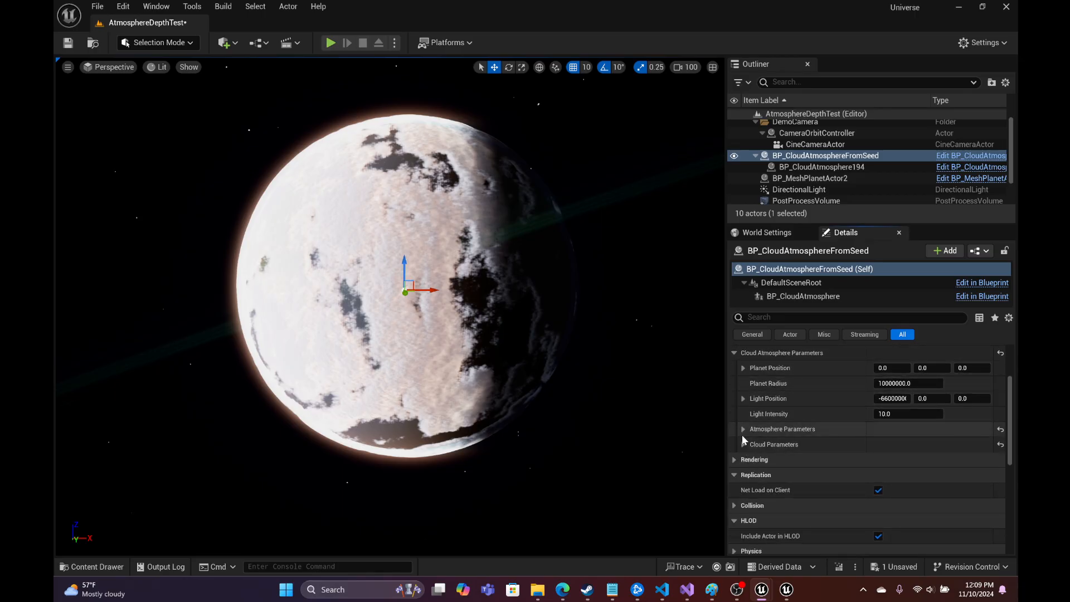
{"action": "left_click", "coordinate": [744, 429]}
{"action": "scroll", "coordinate": [834, 433], "scroll_direction": "down", "scroll_amount": 2}
{"action": "scroll", "coordinate": [832, 430], "scroll_direction": "down", "scroll_amount": 5}
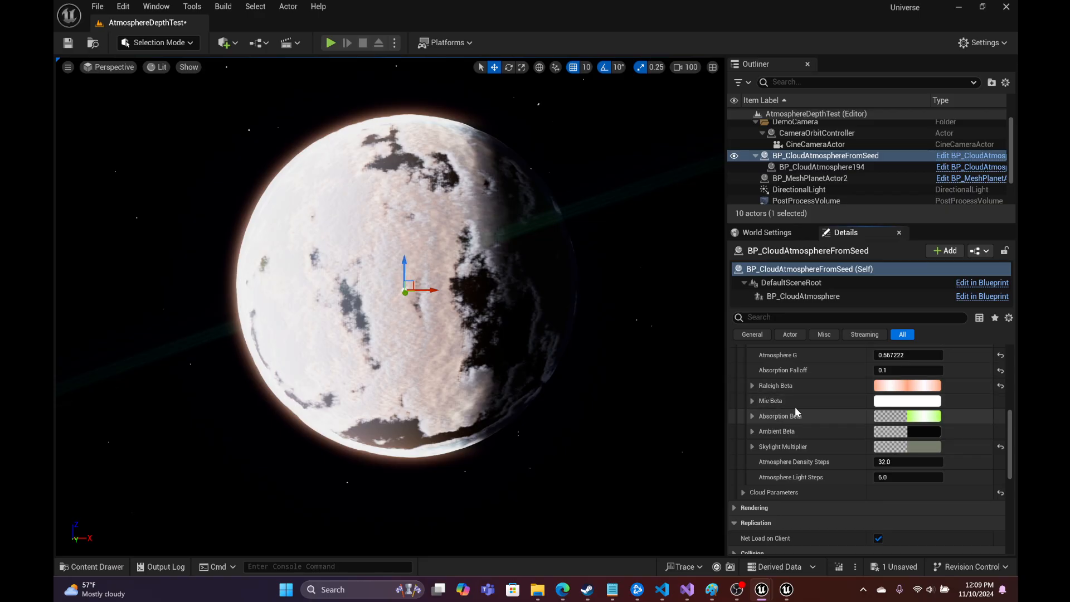
{"action": "scroll", "coordinate": [791, 396], "scroll_direction": "up", "scroll_amount": 5}
{"action": "left_click", "coordinate": [737, 406]}
{"action": "scroll", "coordinate": [794, 406], "scroll_direction": "up", "scroll_amount": 2}
{"action": "left_click", "coordinate": [734, 396]}
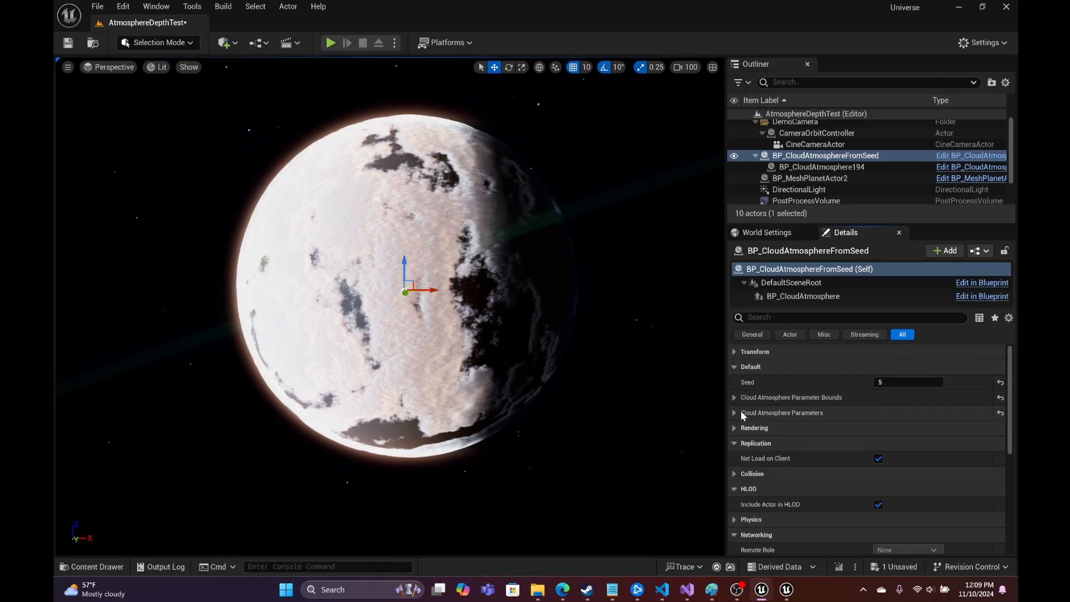
Step: Add two elements to the Raleigh Beta array in Atmo Bounds
{"action": "left_click", "coordinate": [734, 397]}
{"action": "left_click", "coordinate": [742, 428]}
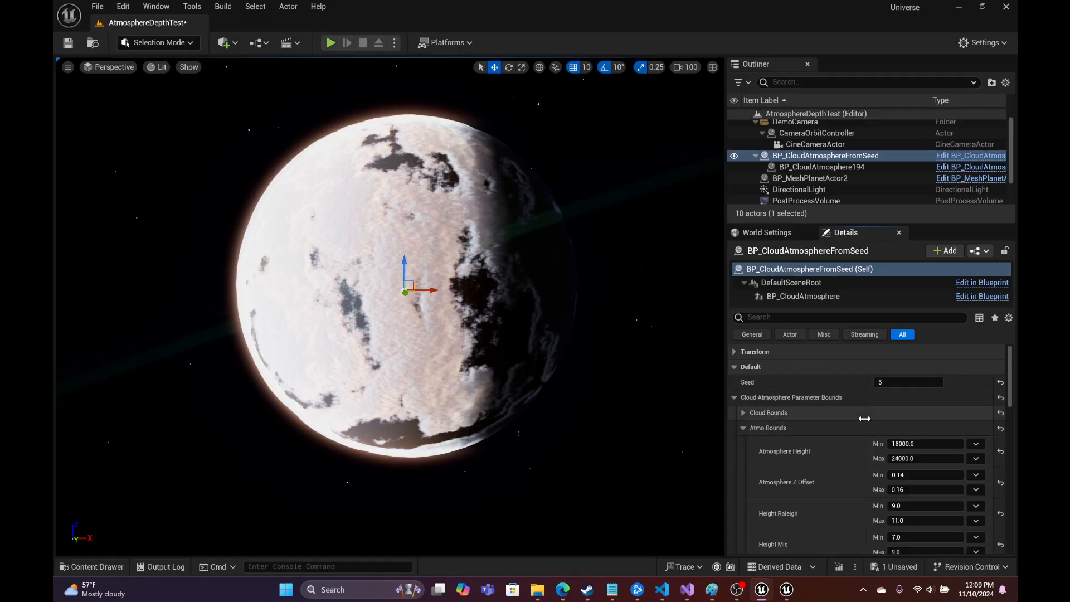
{"action": "scroll", "coordinate": [884, 400], "scroll_direction": "down", "scroll_amount": 5}
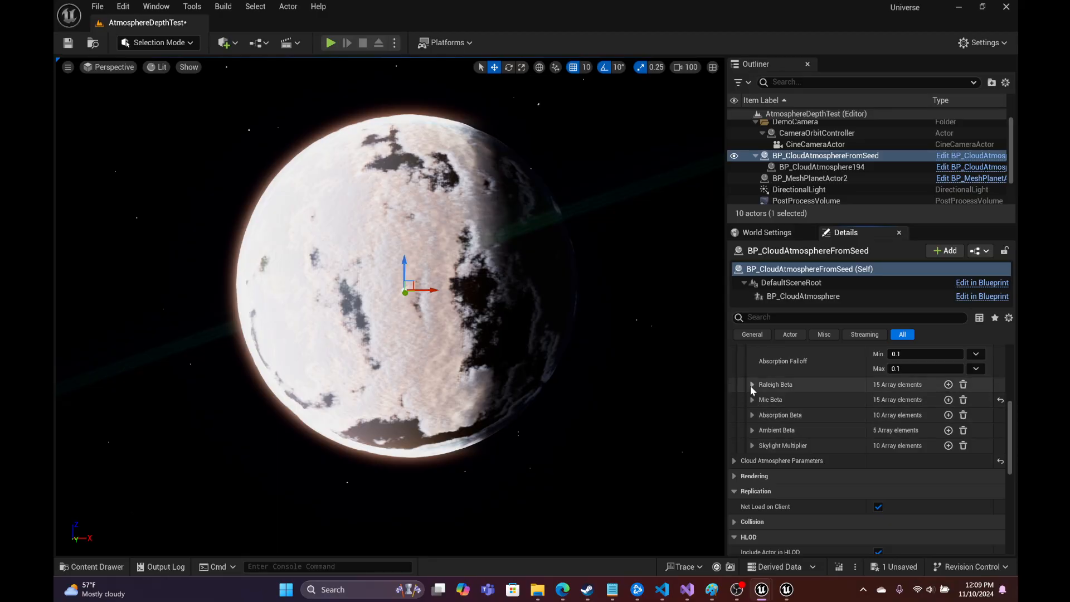
{"action": "left_click", "coordinate": [752, 385]}
{"action": "scroll", "coordinate": [844, 413], "scroll_direction": "down", "scroll_amount": 5}
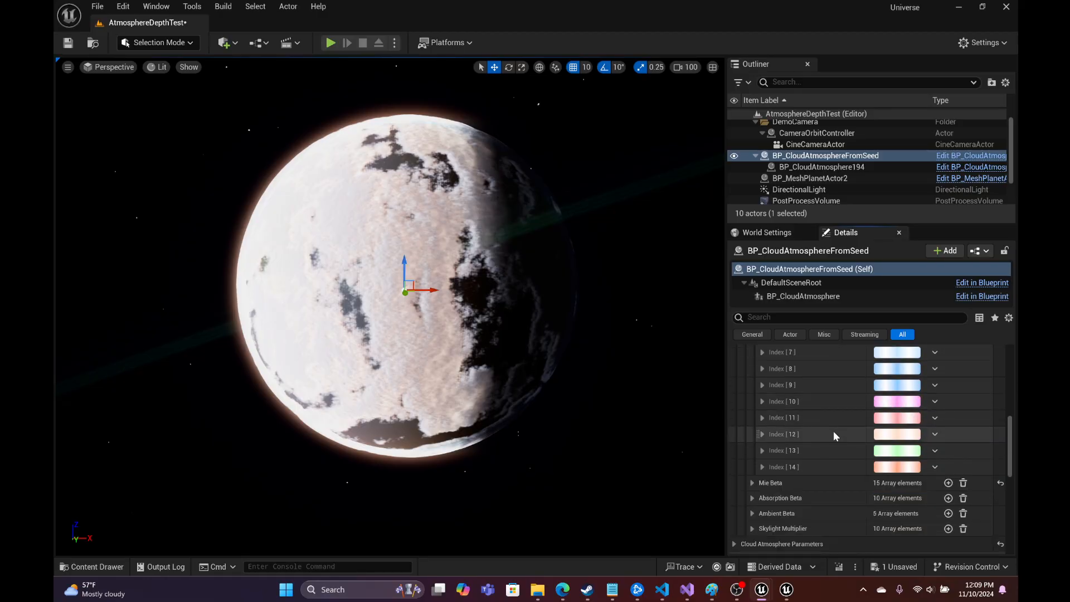
{"action": "scroll", "coordinate": [847, 441], "scroll_direction": "up", "scroll_amount": 3}
{"action": "scroll", "coordinate": [918, 432], "scroll_direction": "up", "scroll_amount": 3}
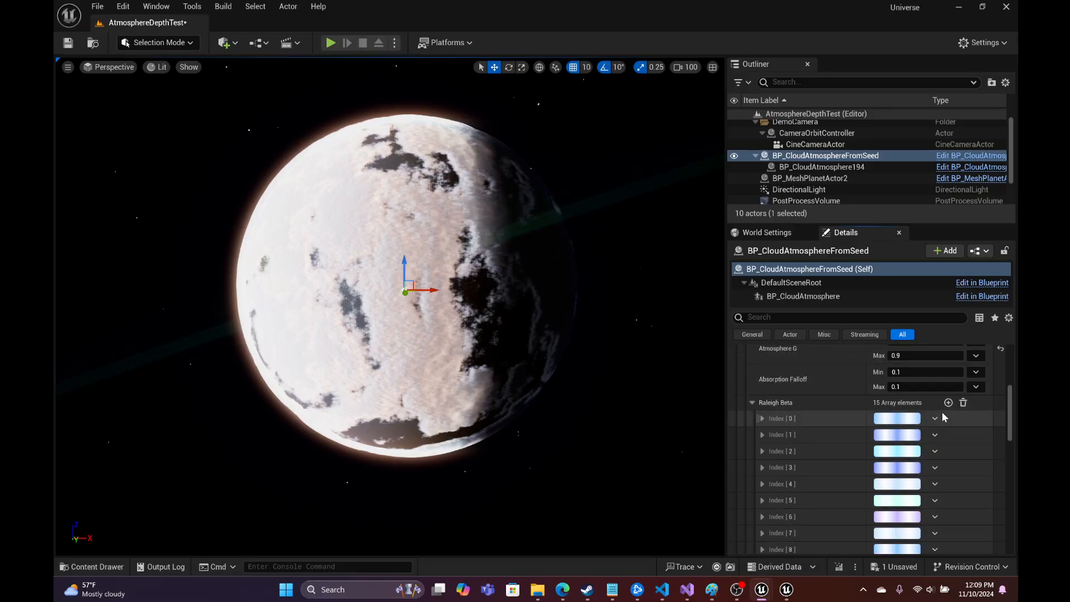
{"action": "left_click", "coordinate": [948, 404]}
{"action": "scroll", "coordinate": [931, 466], "scroll_direction": "down", "scroll_amount": 4}
{"action": "scroll", "coordinate": [935, 473], "scroll_direction": "down", "scroll_amount": 3}
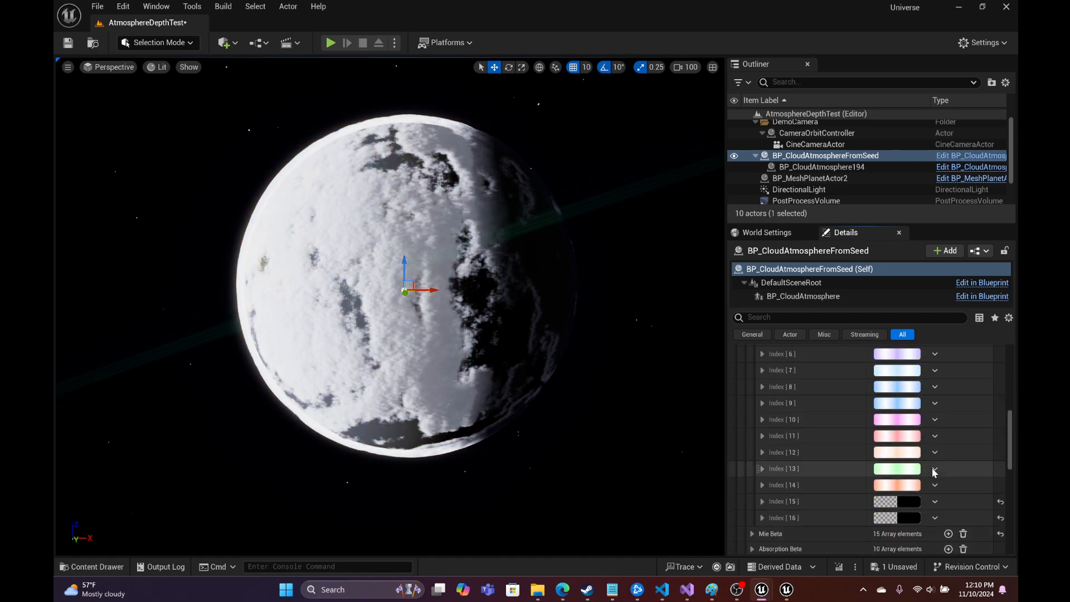
Step: Set the Raleigh Beta element at index 15 to light blue, sRGB hex 6BC3FFFF
{"action": "left_click", "coordinate": [904, 483]}
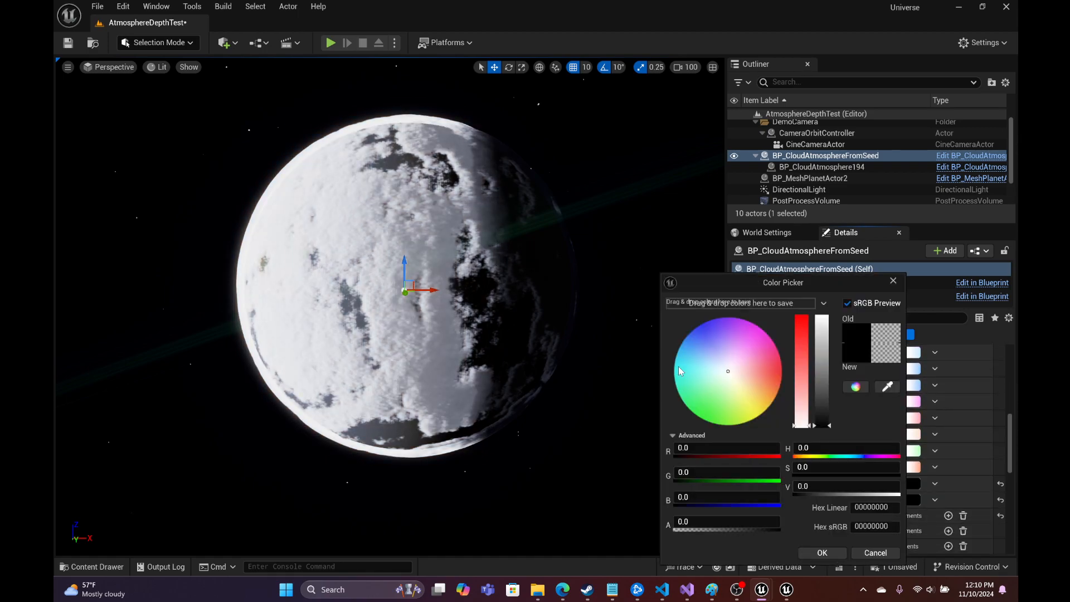
{"action": "left_click_drag", "start_coordinate": [725, 363], "coordinate": [689, 346]}
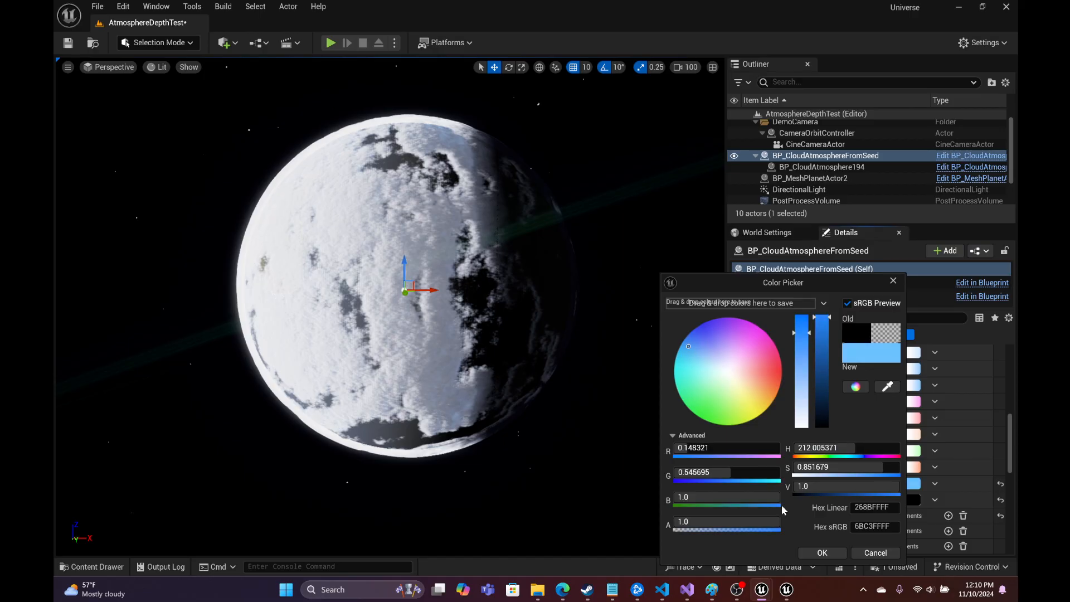
{"action": "left_click", "coordinate": [821, 551]}
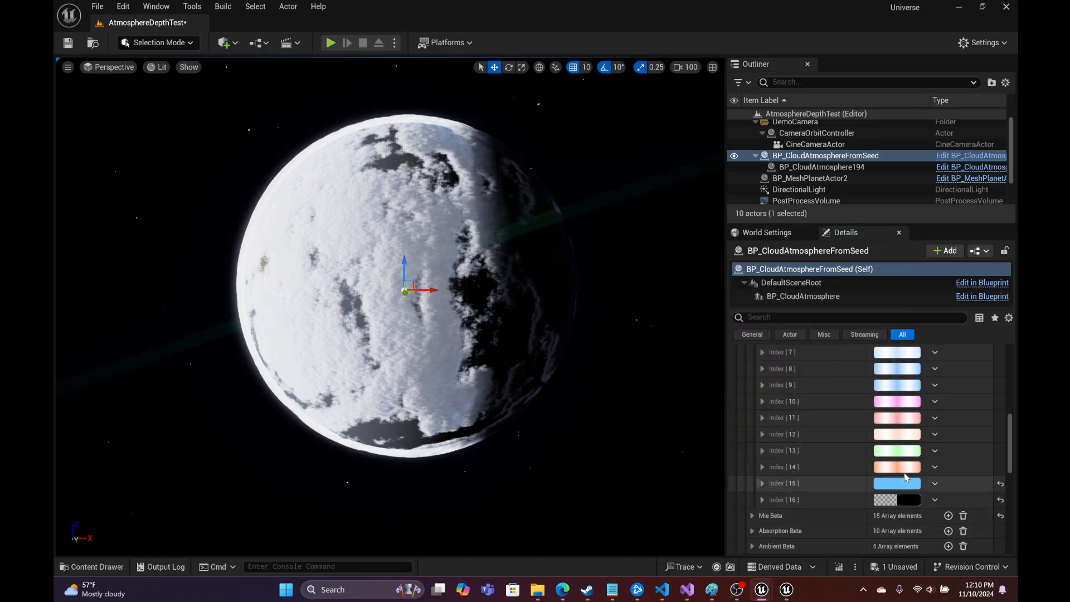
Step: Copy the colour of Raleigh Beta index 8 into the new elements at indexes 15 and 16
{"action": "right_click", "coordinate": [899, 371]}
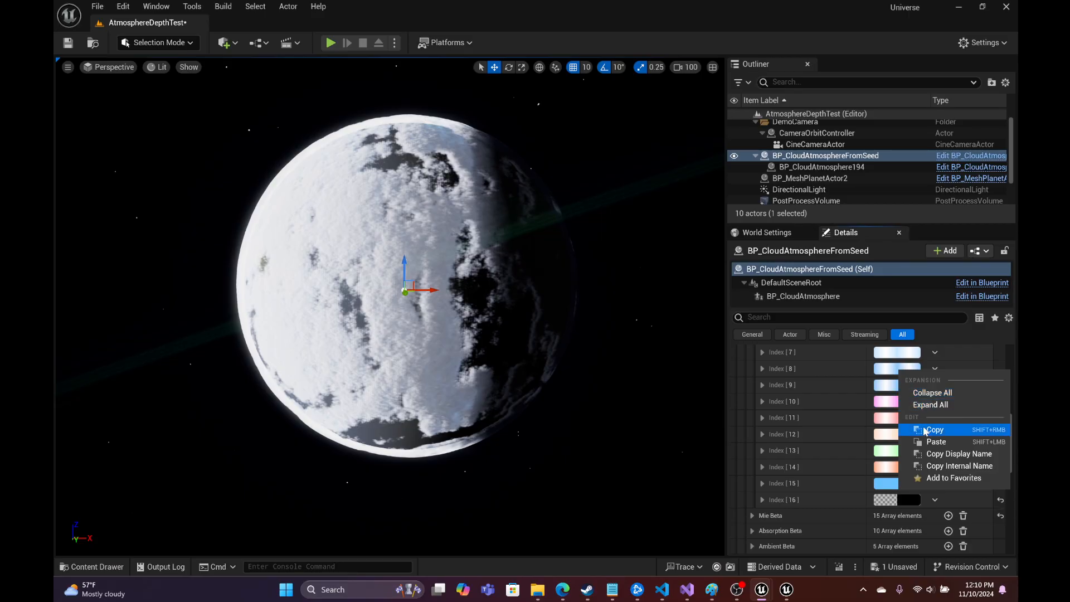
{"action": "left_click", "coordinate": [921, 430]}
{"action": "right_click", "coordinate": [906, 483]}
{"action": "left_click", "coordinate": [937, 436]}
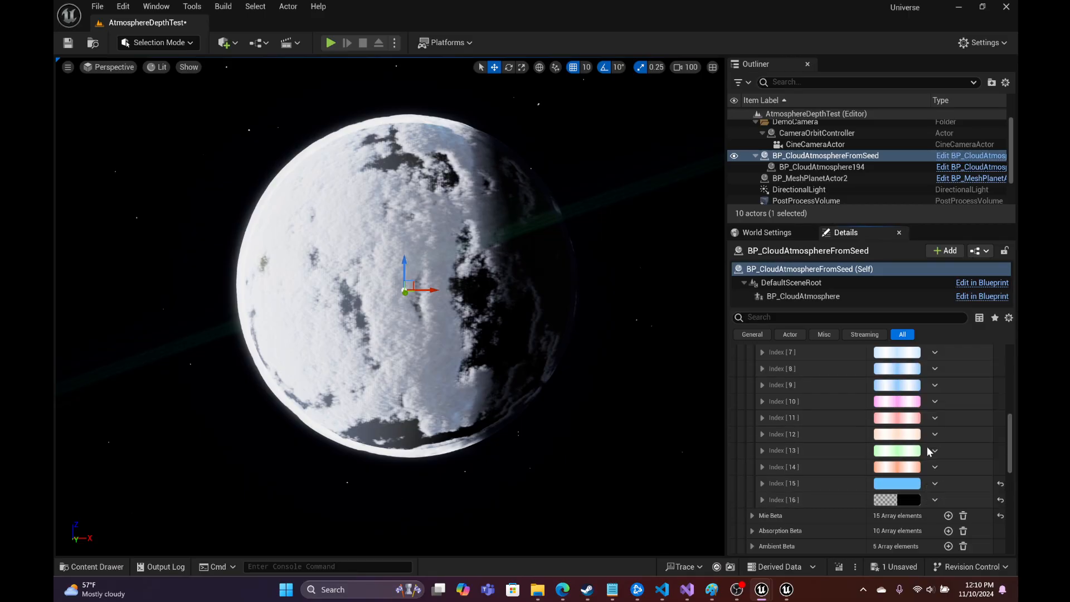
{"action": "right_click", "coordinate": [910, 499]}
{"action": "left_click", "coordinate": [939, 455]}
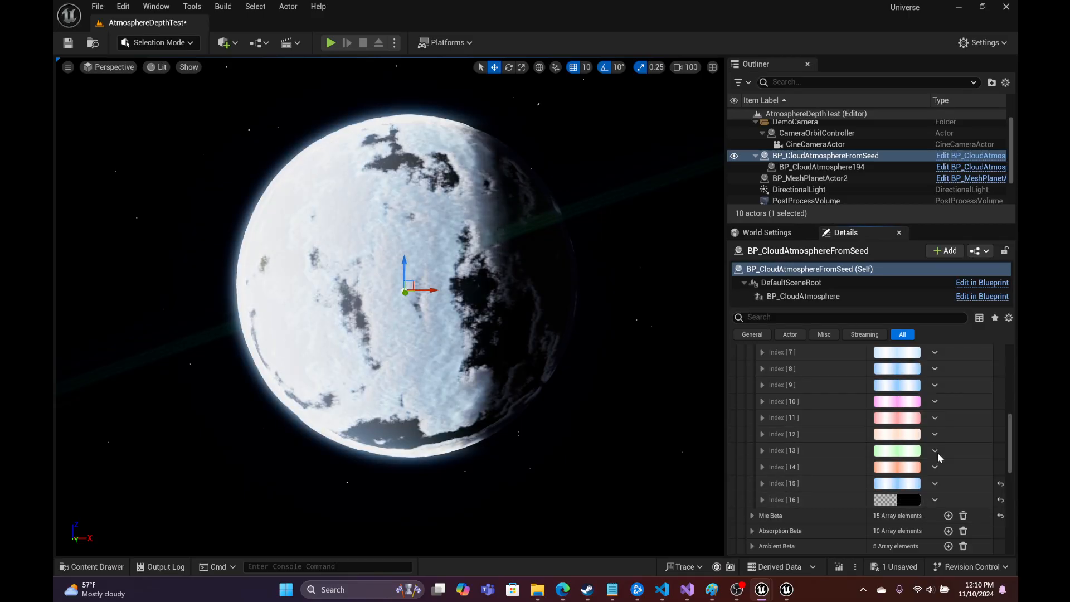
Step: Shift the Raleigh Beta colour at index 15 to a more saturated blue, hue about 217, and set its V value to 28
{"action": "left_click", "coordinate": [916, 487]}
{"action": "left_click", "coordinate": [700, 341]}
{"action": "left_click_drag", "start_coordinate": [699, 340], "coordinate": [695, 343]}
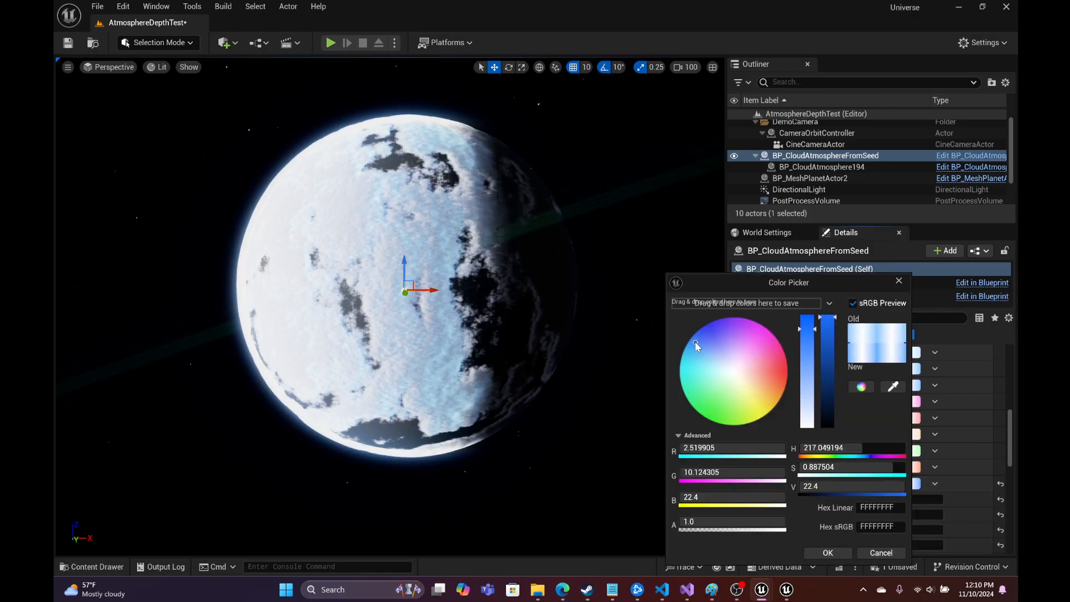
{"action": "left_click", "coordinate": [819, 486]}
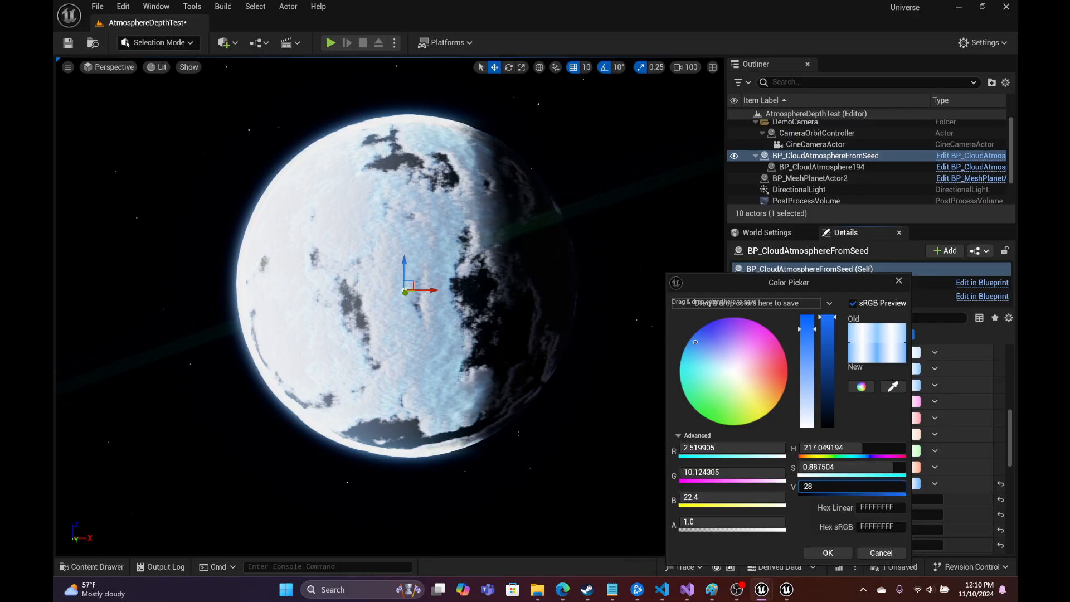
{"action": "type", "text": "28"}
{"action": "left_click", "coordinate": [841, 554]}
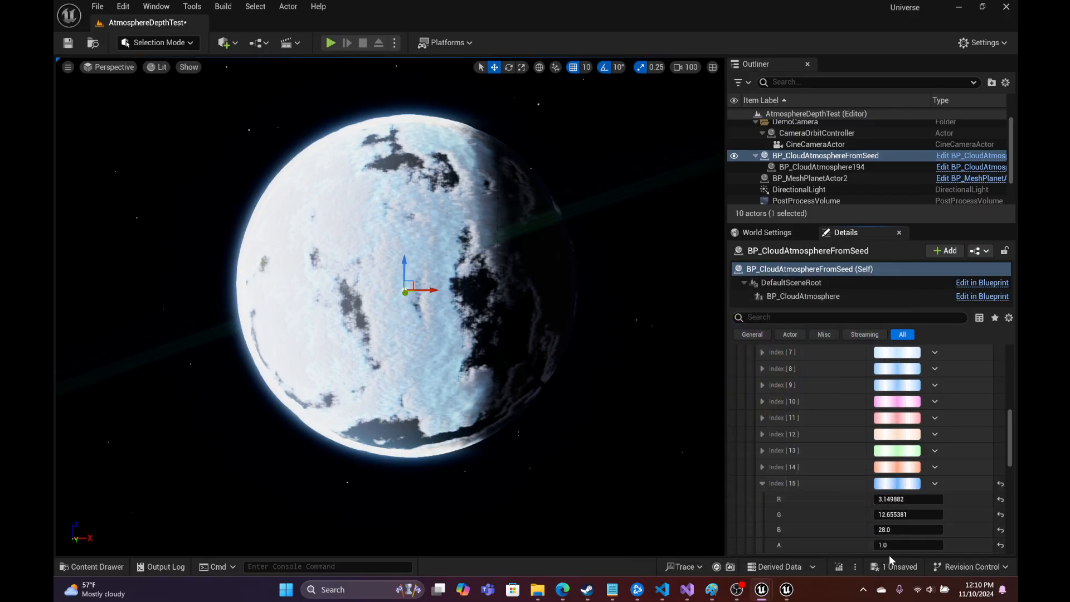
Step: Change the Raleigh Beta colour at index 16 to red, hue about 357, and collapse both new elements
{"action": "scroll", "coordinate": [914, 511], "scroll_direction": "down", "scroll_amount": 2}
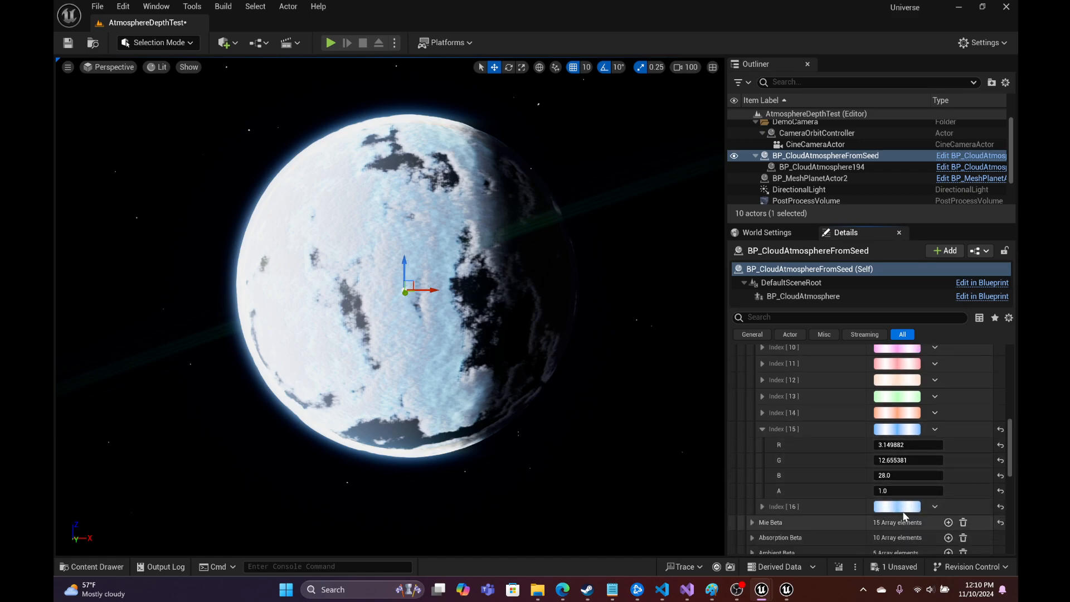
{"action": "left_click", "coordinate": [902, 508]}
{"action": "left_click_drag", "start_coordinate": [746, 370], "coordinate": [773, 372]}
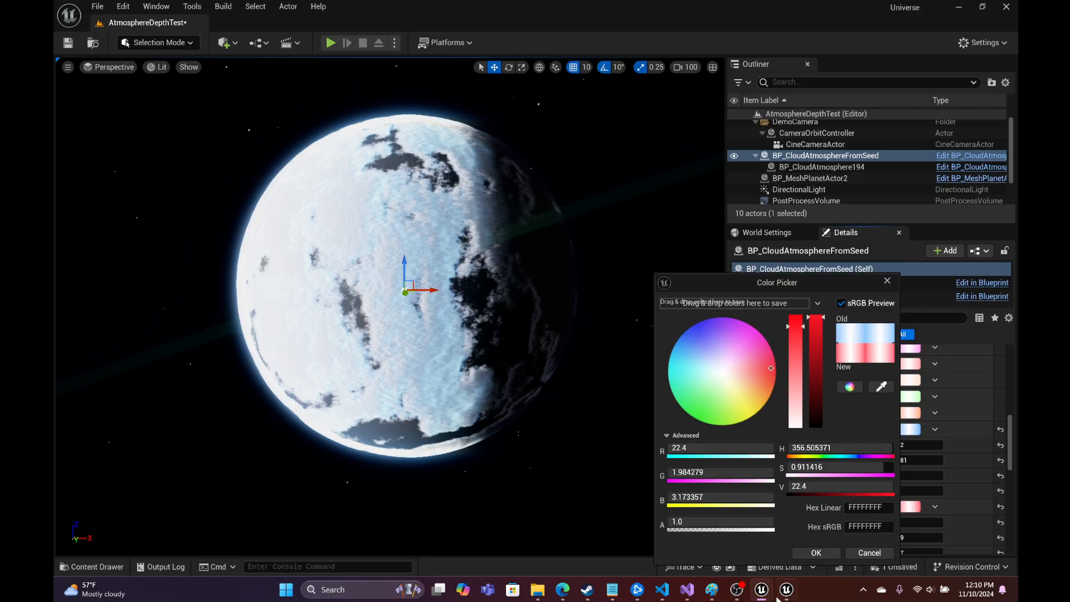
{"action": "left_click", "coordinate": [816, 553]}
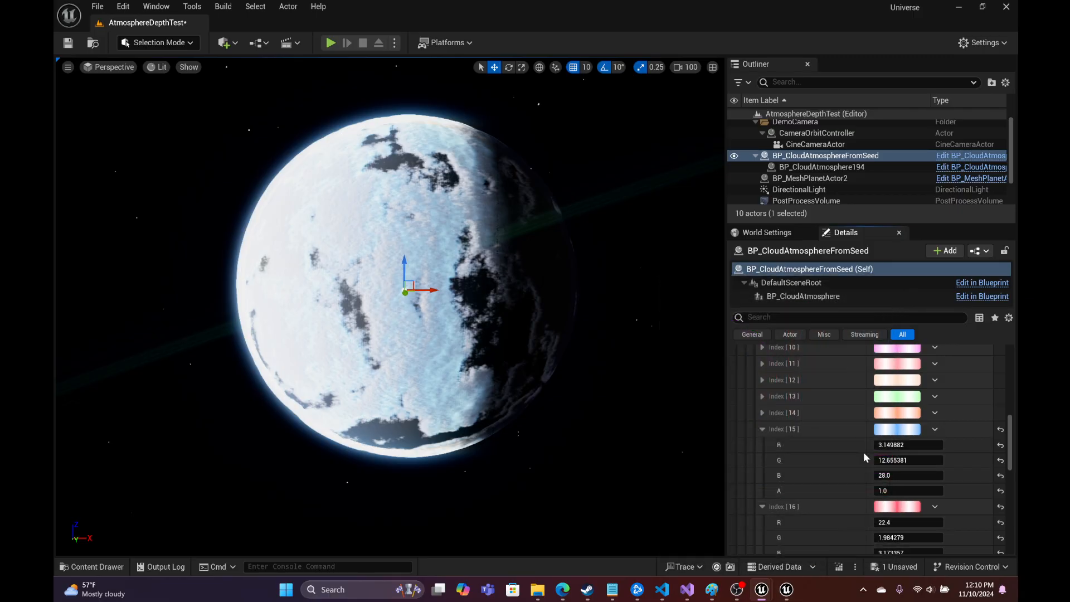
{"action": "left_click", "coordinate": [762, 429]}
{"action": "left_click", "coordinate": [762, 446]}
Step: Collapse the Atmo Bounds group and set the cloud atmosphere's seed to 3124
{"action": "scroll", "coordinate": [891, 435], "scroll_direction": "up", "scroll_amount": 5}
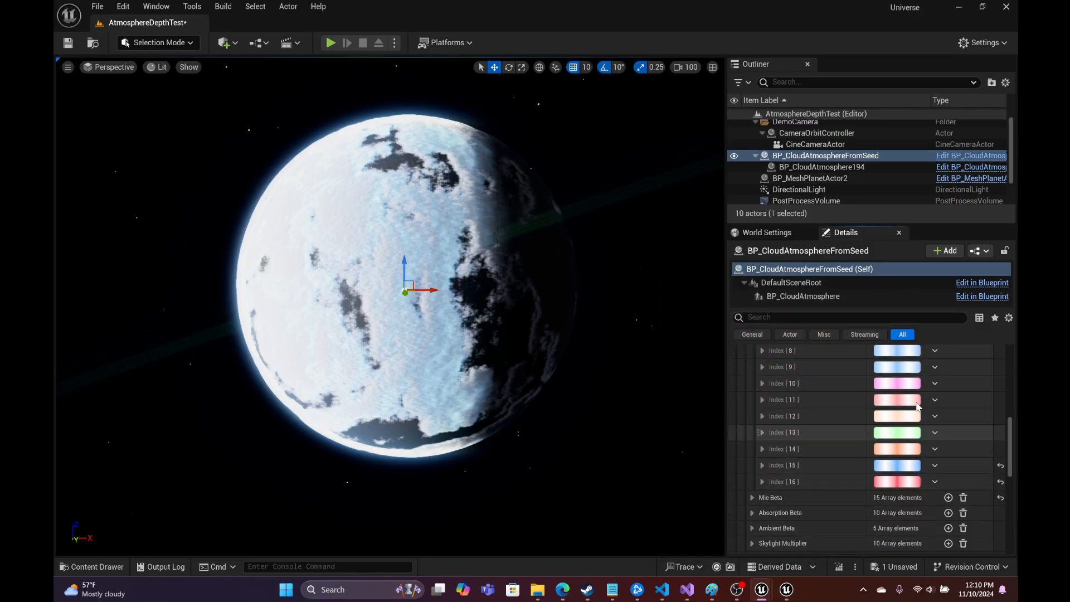
{"action": "scroll", "coordinate": [950, 415], "scroll_direction": "up", "scroll_amount": 3}
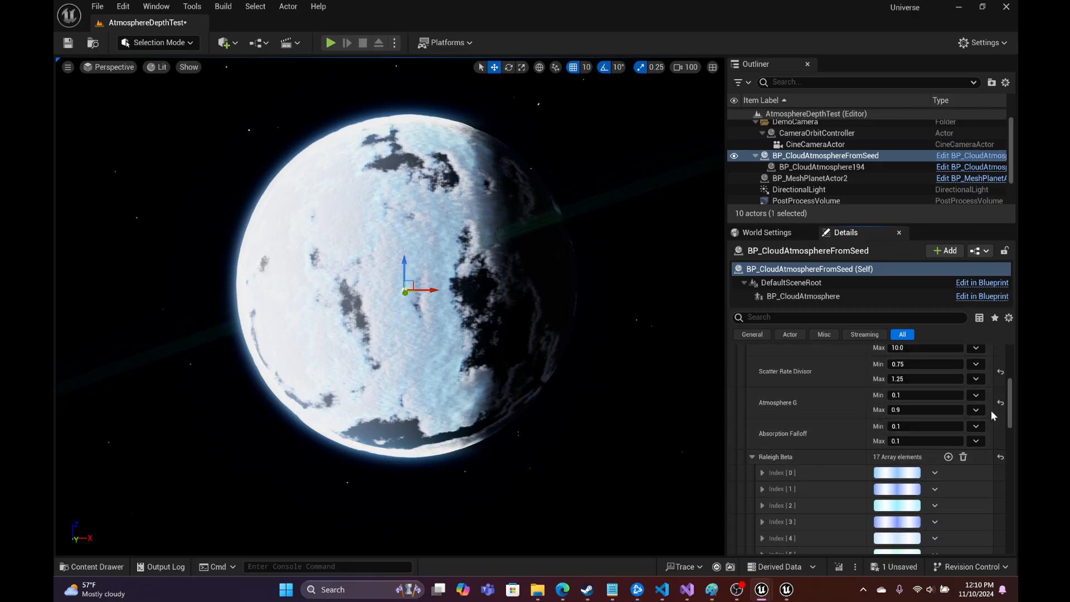
{"action": "scroll", "coordinate": [850, 401], "scroll_direction": "up", "scroll_amount": 5}
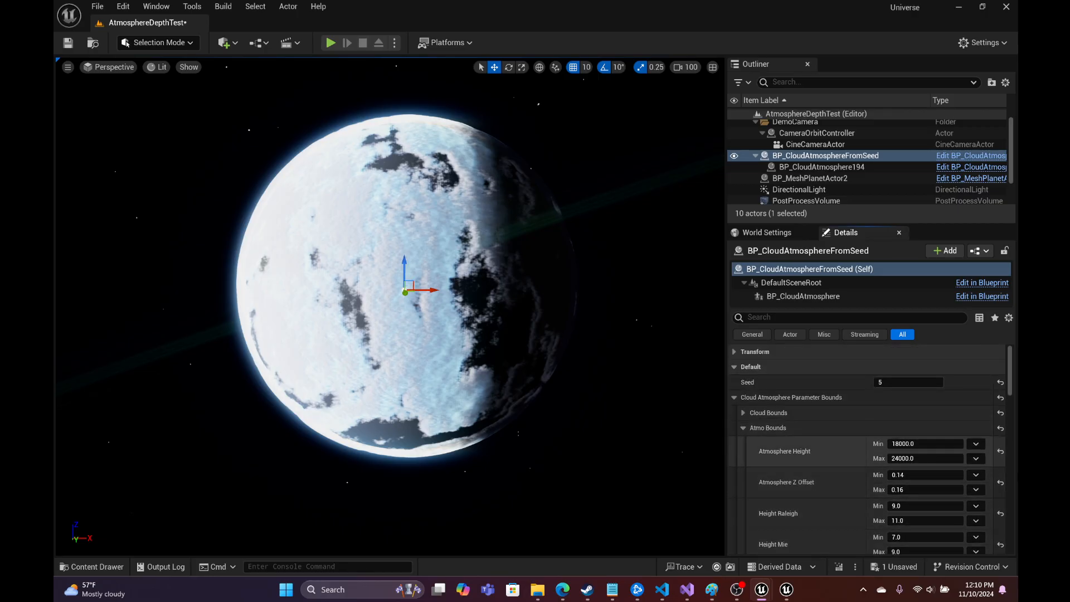
{"action": "left_click", "coordinate": [742, 428]}
{"action": "left_click", "coordinate": [906, 382]}
{"action": "type", "text": "312"}
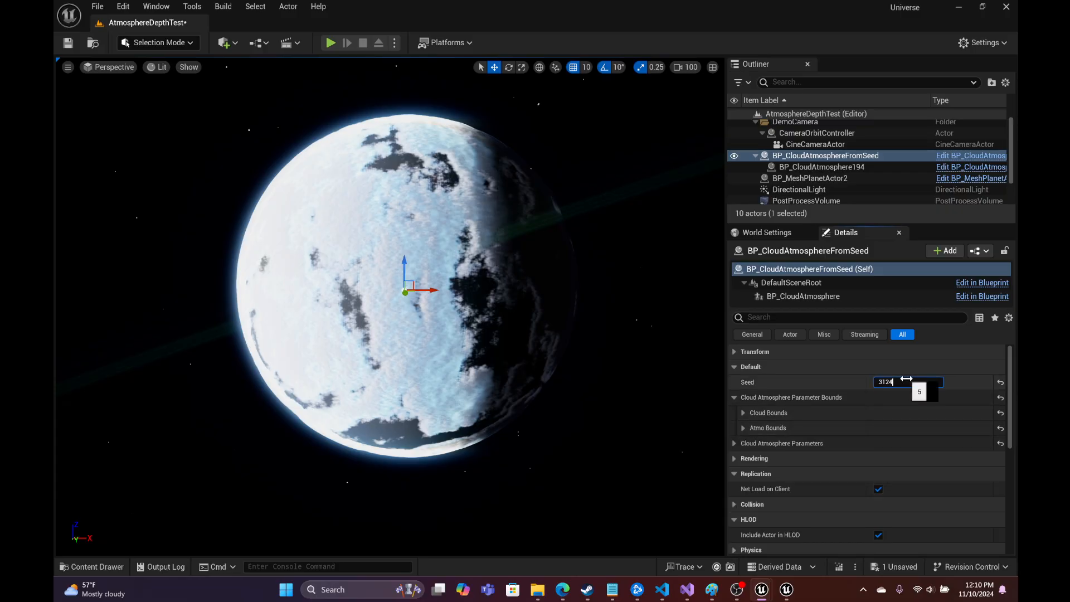
{"action": "type", "text": "4"}
{"action": "key", "text": "Return"}
Step: Generate further atmosphere variations from a series of seeds, including 54, 5143, 15 and 5435, ending with 135
{"action": "type", "text": "54"}
{"action": "key", "text": "Return"}
{"action": "type", "text": "5143"}
{"action": "key", "text": "Return"}
{"action": "type", "text": "3"}
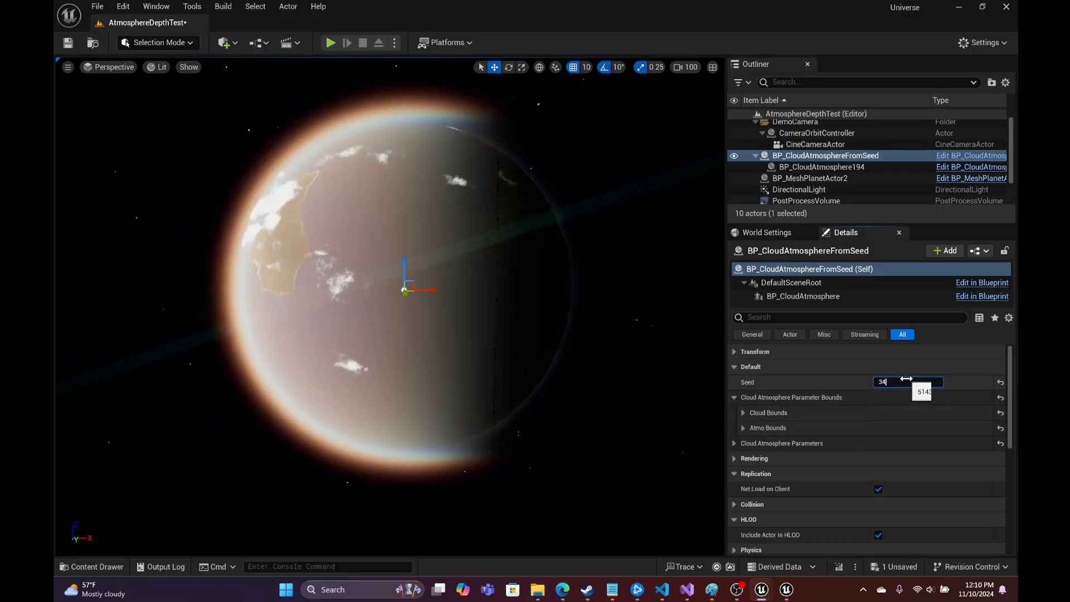
{"action": "type", "text": "514"}
{"action": "key", "text": "Return"}
{"action": "type", "text": "15"}
{"action": "key", "text": "Return"}
{"action": "type", "text": "5435"}
{"action": "key", "text": "Return"}
{"action": "type", "text": "135"}
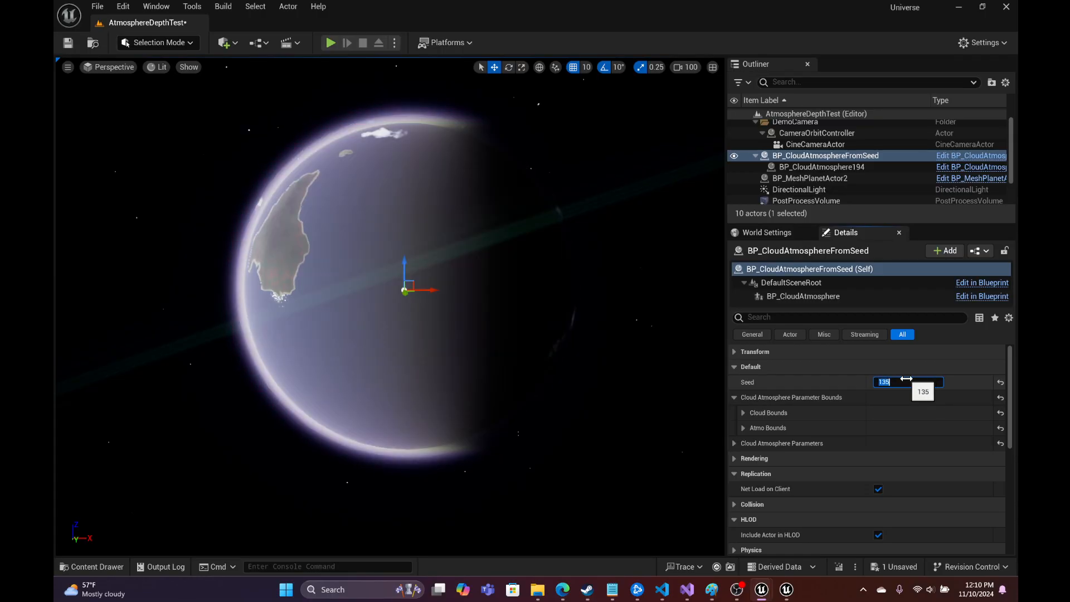
Step: Try another series of seeds for the atmosphere, including 764 and ending with 524
{"action": "type", "text": "54"}
{"action": "key", "text": "Return"}
{"action": "type", "text": "5"}
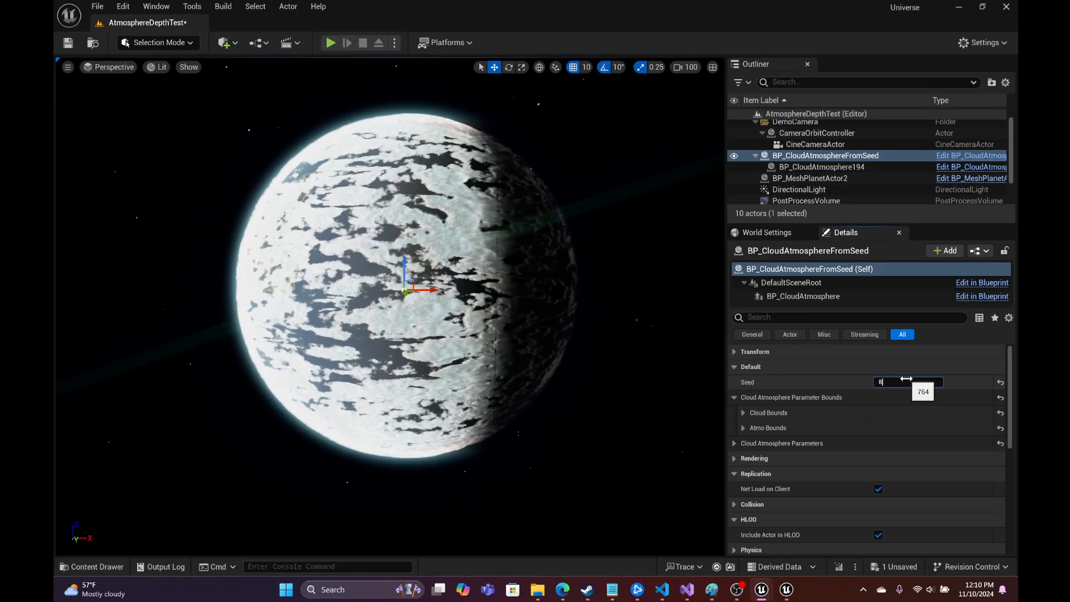
{"action": "type", "text": "435"}
{"action": "key", "text": "Return"}
{"action": "type", "text": "76"}
{"action": "key", "text": "Return"}
{"action": "type", "text": "524"}
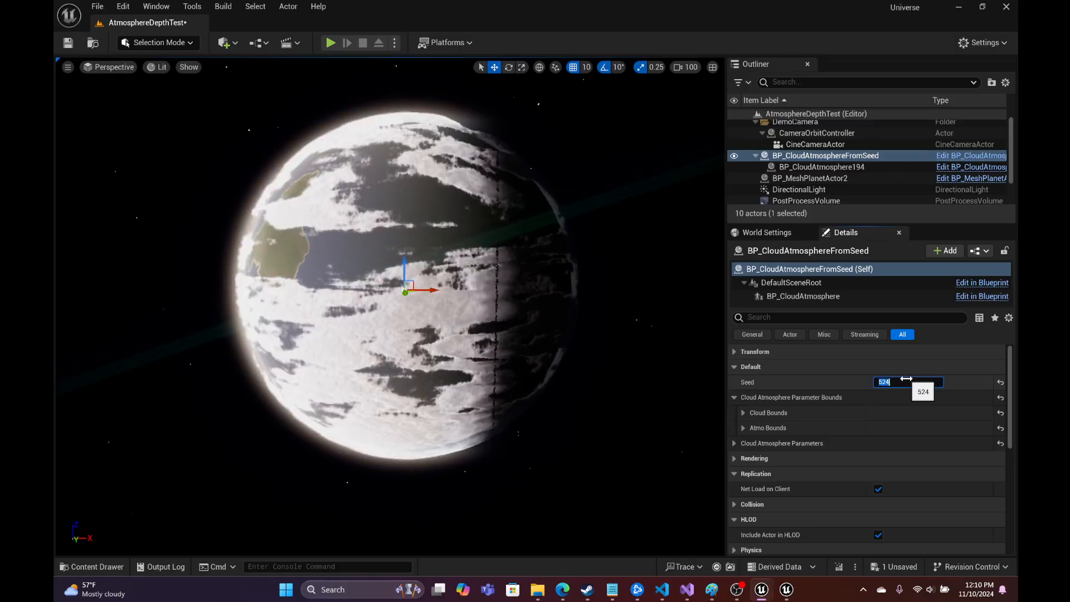
Step: Try atmosphere seeds of very different sizes, including a long one starting with 4356324, 423532 and 236
{"action": "type", "text": "98"}
{"action": "key", "text": "BackSpace"}
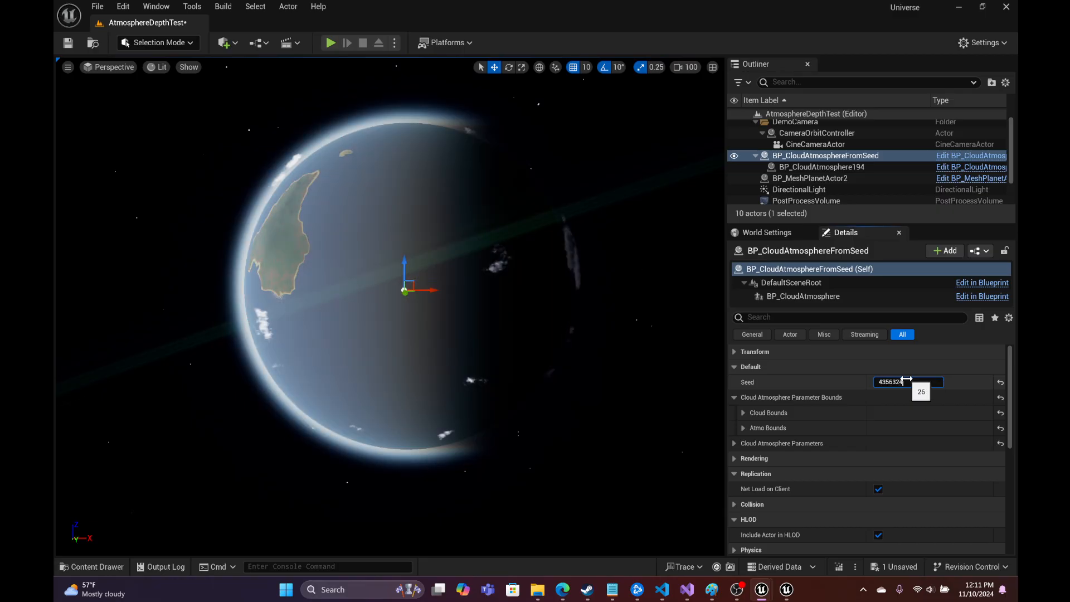
{"action": "key", "text": "Return"}
{"action": "type", "text": "4235"}
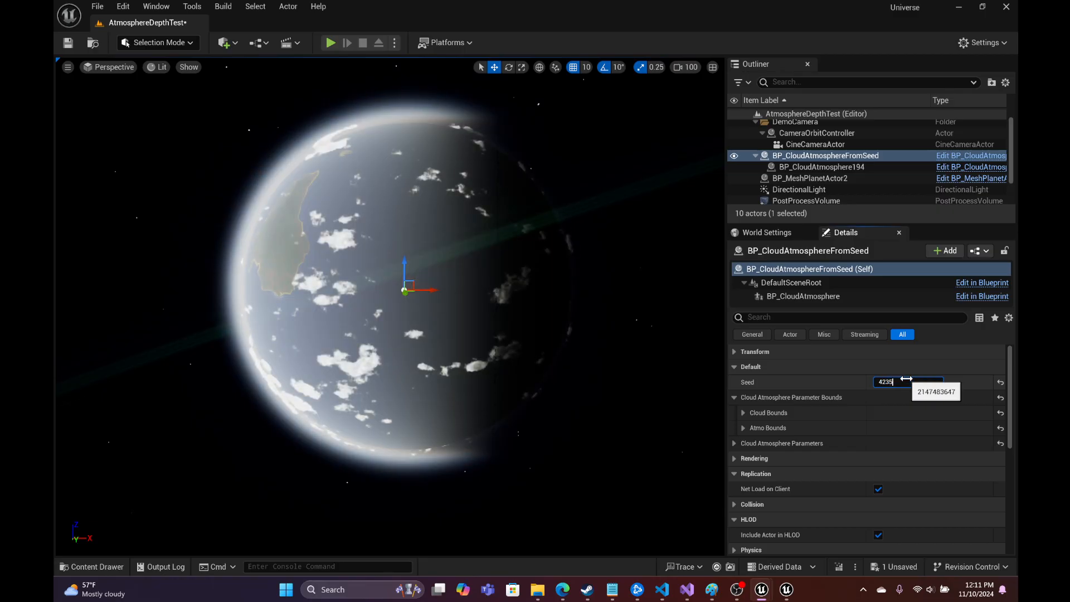
{"action": "type", "text": "32"}
{"action": "key", "text": "Return"}
{"action": "type", "text": "532"}
{"action": "key", "text": "Return"}
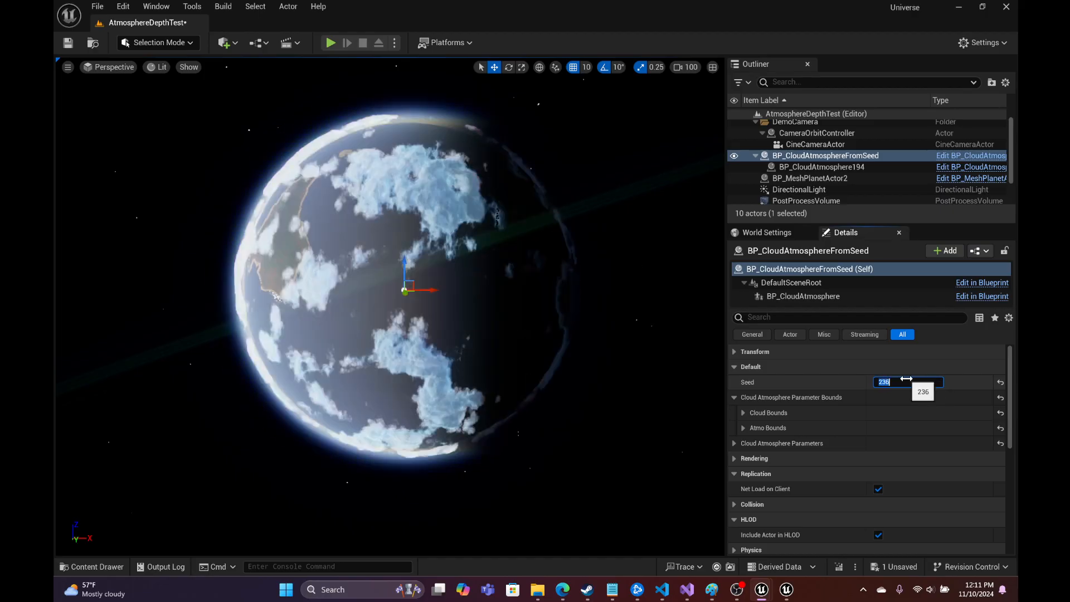
Step: Run through more atmosphere seeds, including 545, 654 and 6, ending with 23
{"action": "key", "text": "Return"}
{"action": "type", "text": "545"}
{"action": "key", "text": "Return"}
{"action": "type", "text": "654"}
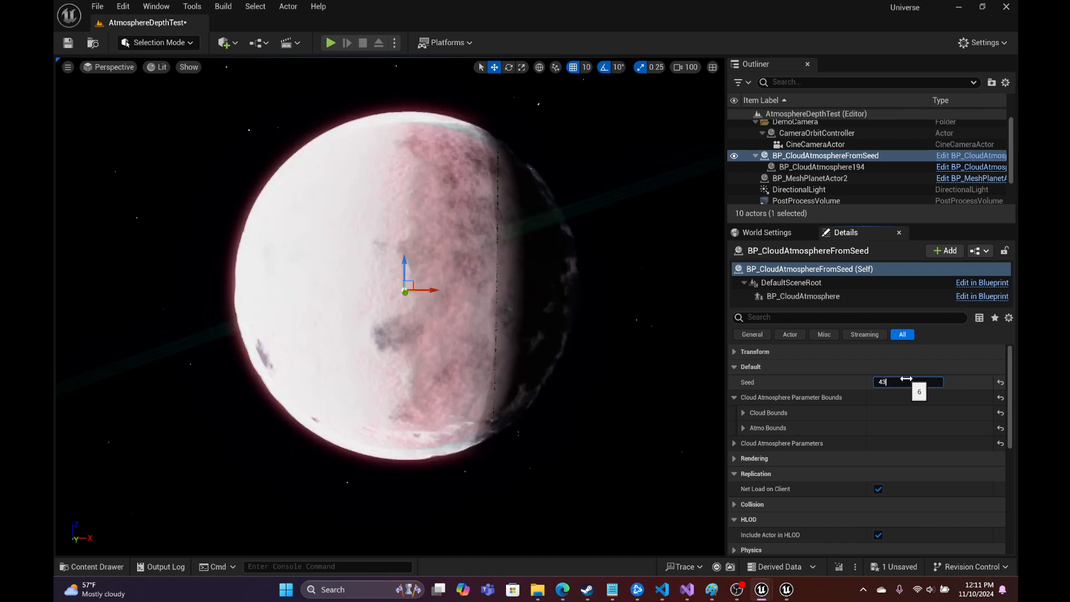
{"action": "key", "text": "Return"}
{"action": "type", "text": "57688796"}
{"action": "key", "text": "Return"}
{"action": "type", "text": "34"}
{"action": "key", "text": "Return"}
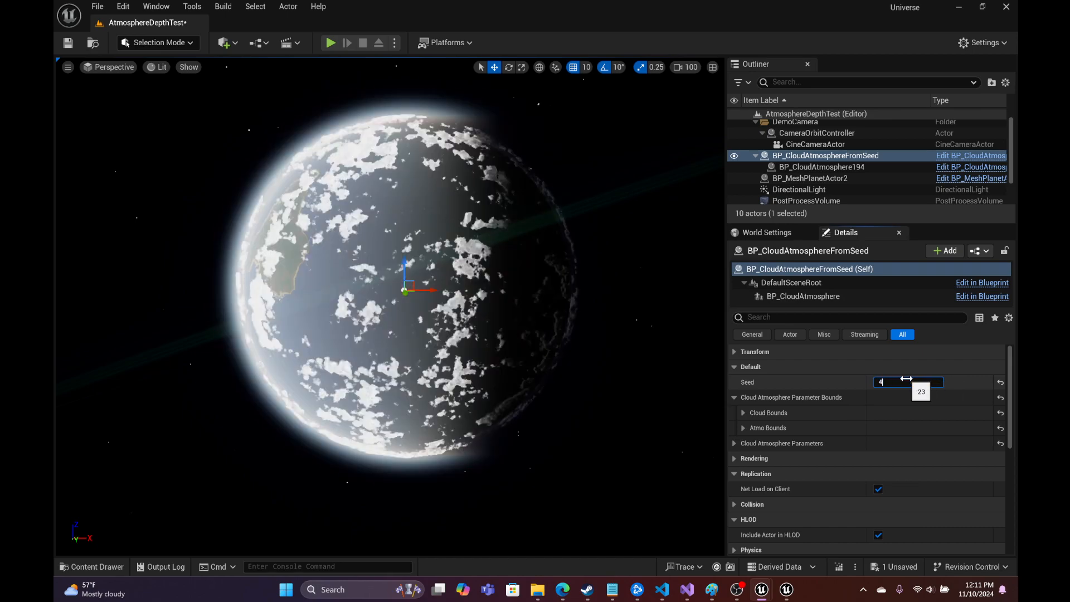
Step: Regenerate the atmosphere from further seeds, including 534 and 5465, ending with 6543
{"action": "type", "text": "46456"}
{"action": "key", "text": "Return"}
{"action": "type", "text": "534"}
{"action": "key", "text": "Return"}
{"action": "type", "text": "5465"}
{"action": "key", "text": "Return"}
{"action": "type", "text": "64564"}
{"action": "key", "text": "Return"}
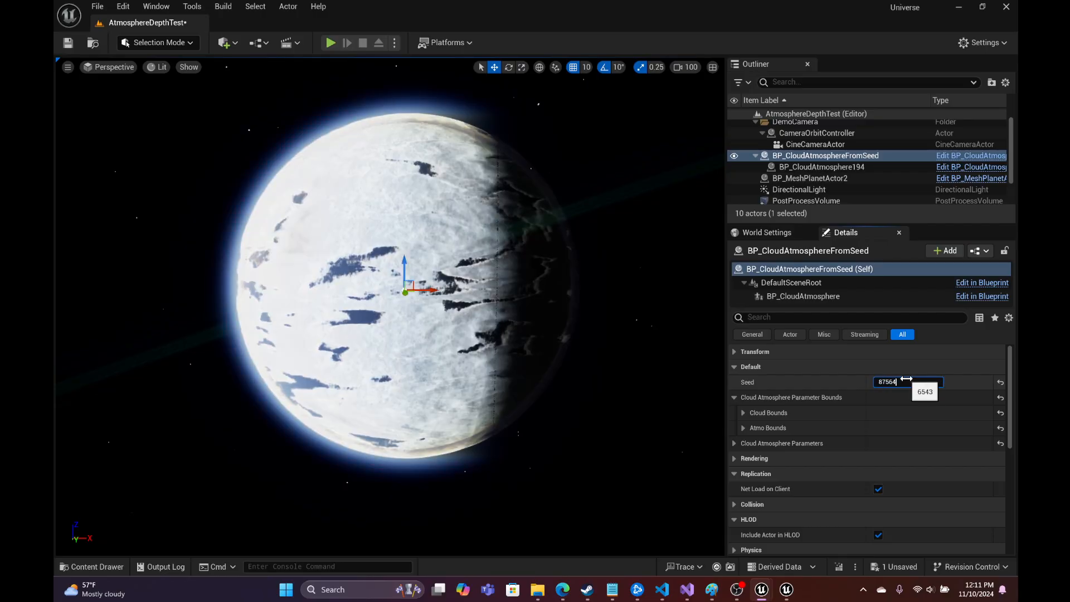
Step: Try seeds such as 87564 for the cloud atmosphere, ending with 32546
{"action": "type", "text": "76545"}
{"action": "key", "text": "Return"}
{"action": "type", "text": "46"}
{"action": "key", "text": "Return"}
{"action": "type", "text": "54566"}
{"action": "key", "text": "Return"}
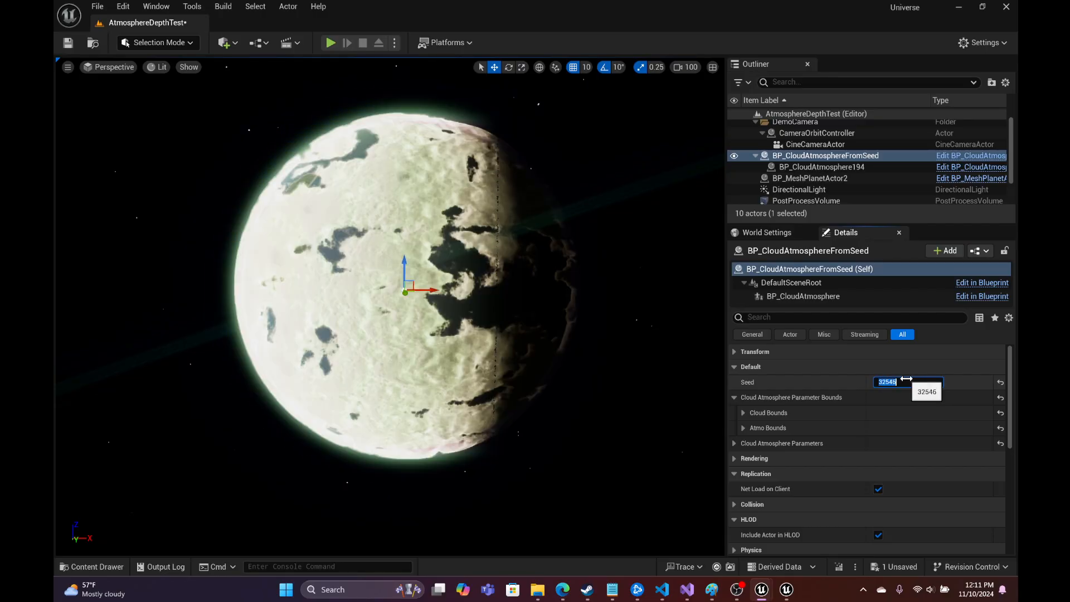
Step: Regenerate the atmosphere with seeds 346, 435, 5 and 32 in turn
{"action": "type", "text": "346"}
{"action": "key", "text": "Return"}
{"action": "type", "text": "435"}
{"action": "key", "text": "Return"}
{"action": "type", "text": "5"}
{"action": "key", "text": "Return"}
{"action": "type", "text": "32"}
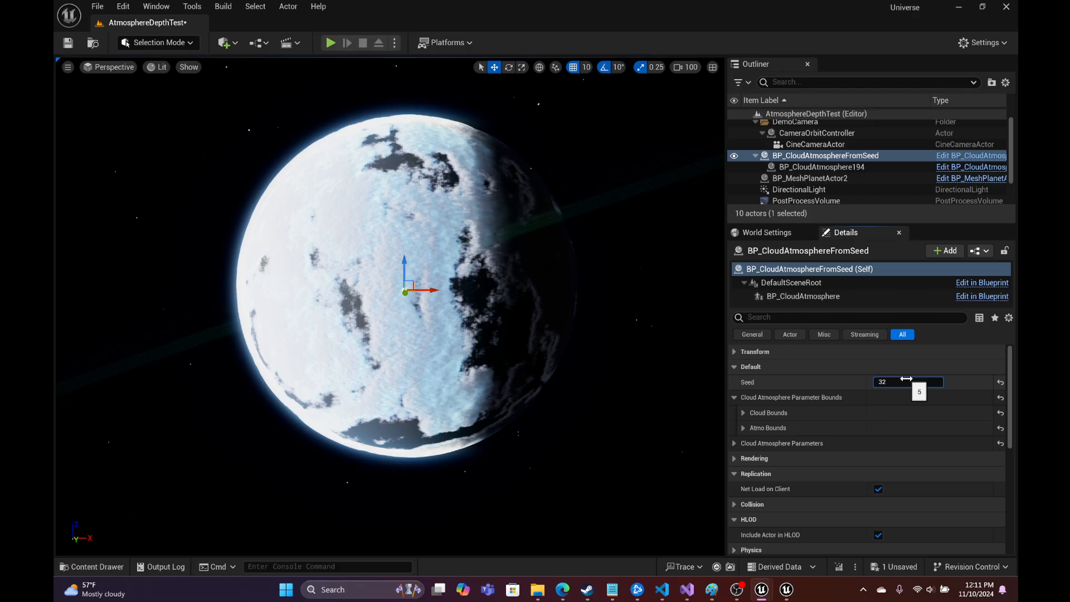
{"action": "key", "text": "Return"}
Step: Expand the Transform properties and try the atmosphere seeds 34873 and 34234
{"action": "right_click", "coordinate": [942, 367]}
{"action": "left_click", "coordinate": [916, 355]}
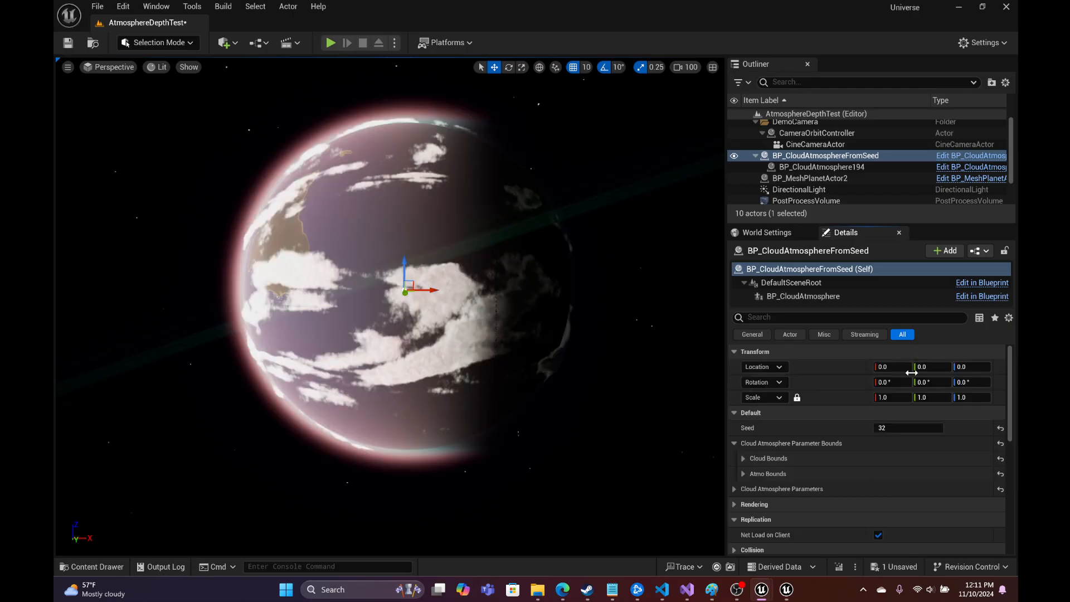
{"action": "left_click", "coordinate": [912, 428]}
{"action": "type", "text": "34873"}
{"action": "key", "text": "Return"}
{"action": "type", "text": "34234"}
{"action": "key", "text": "Return"}
Step: Generate more atmosphere variations, including seeds 41345 and 234, and finish with seed 12435
{"action": "type", "text": "2"}
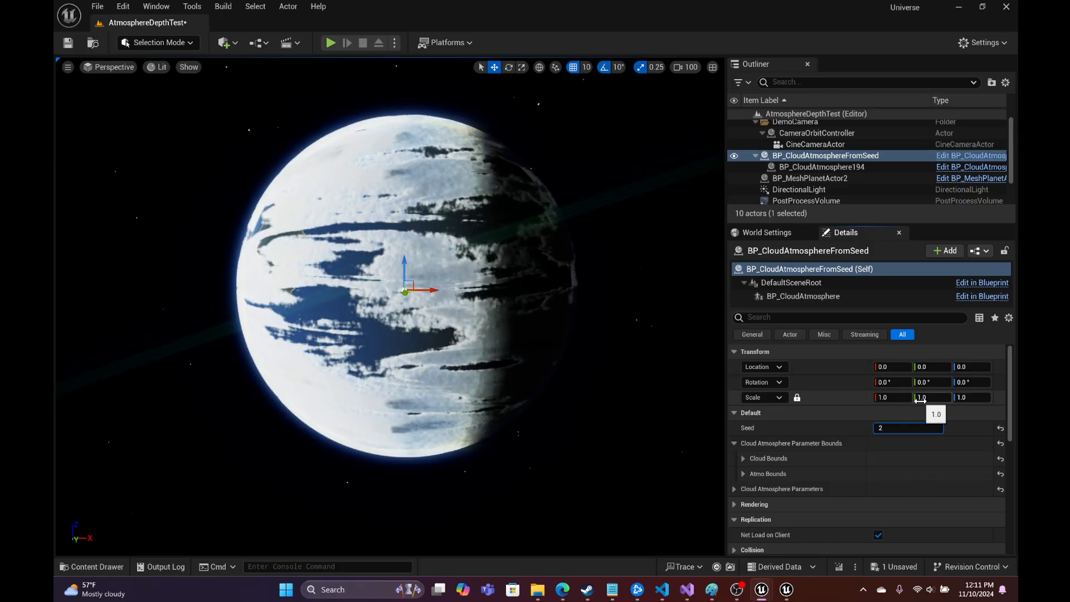
{"action": "type", "text": "2423523"}
{"action": "key", "text": "Return"}
{"action": "type", "text": "41345"}
{"action": "key", "text": "Return"}
{"action": "type", "text": "234"}
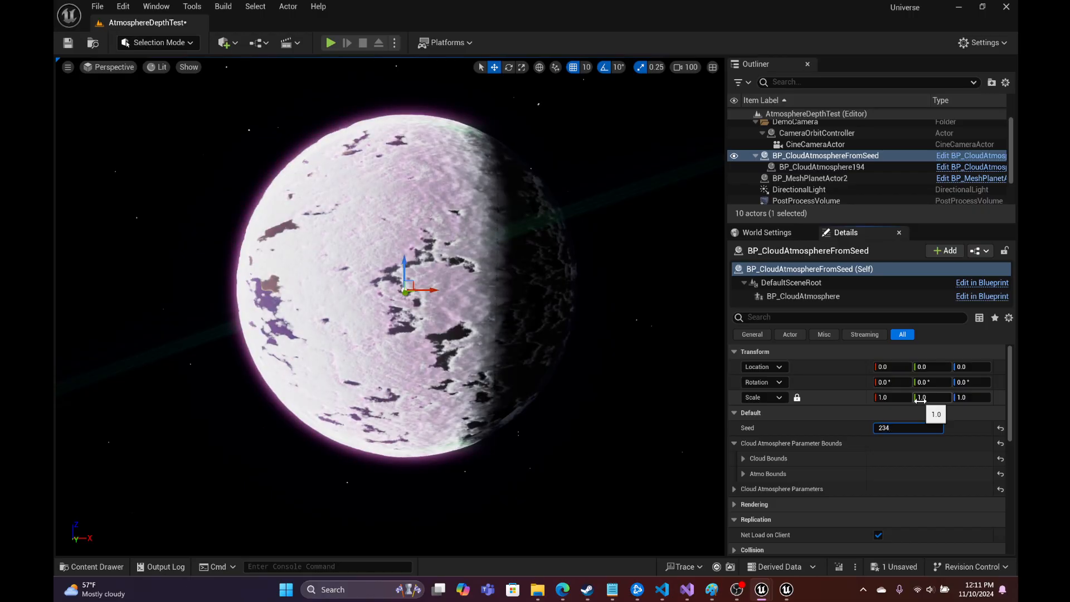
{"action": "key", "text": "Return"}
{"action": "type", "text": "12435"}
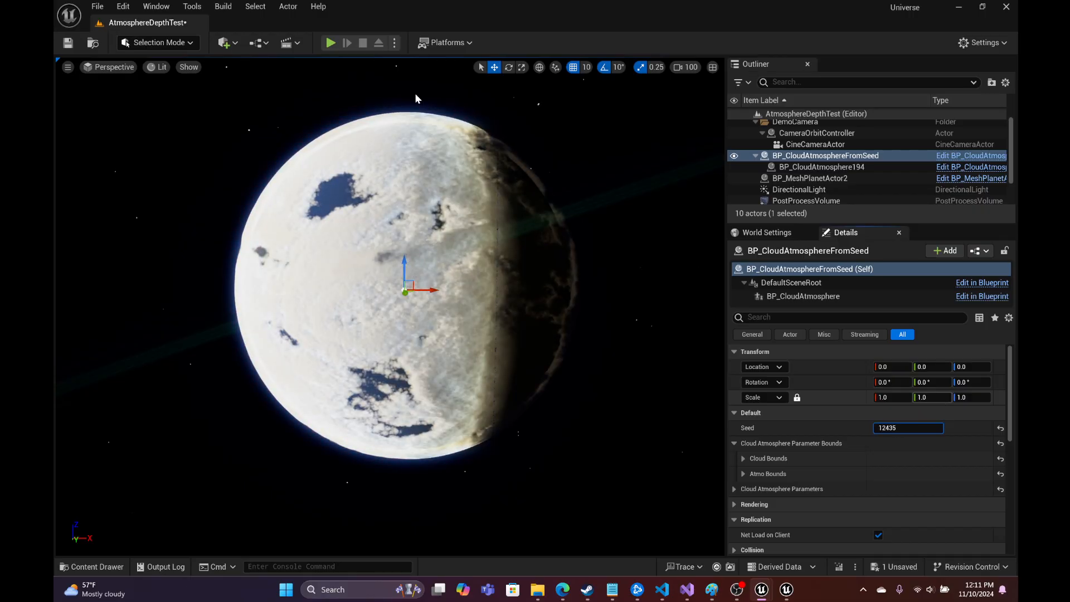
{"action": "key", "text": "Return"}
Step: Reselect BP_CloudAtmosphereFromSeed after selecting other actors and try its seeds 3412 and 3124321
{"action": "right_click", "coordinate": [692, 380]}
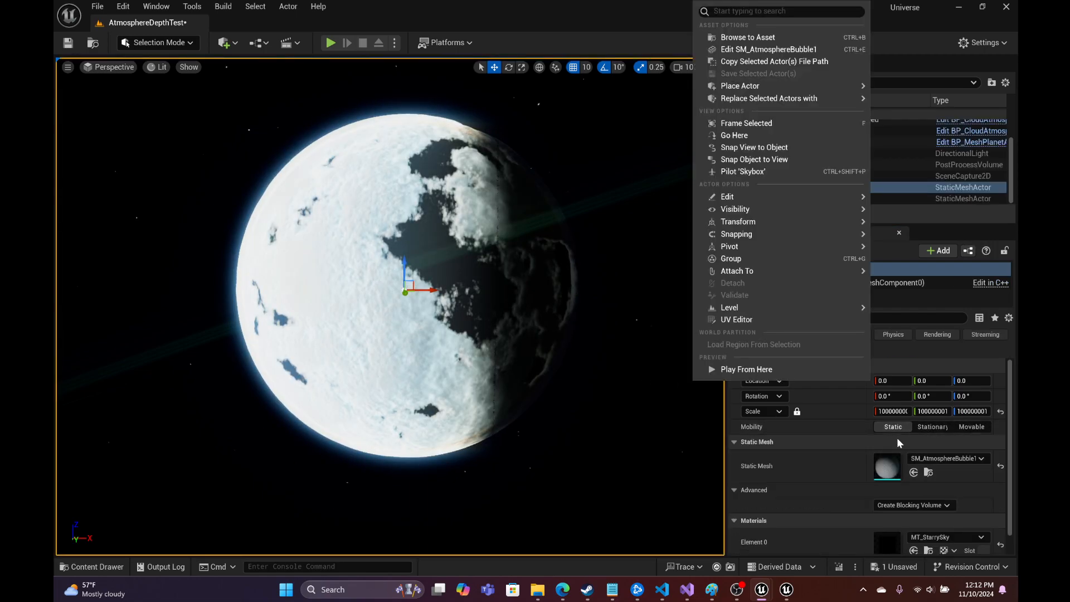
{"action": "left_click", "coordinate": [919, 165]}
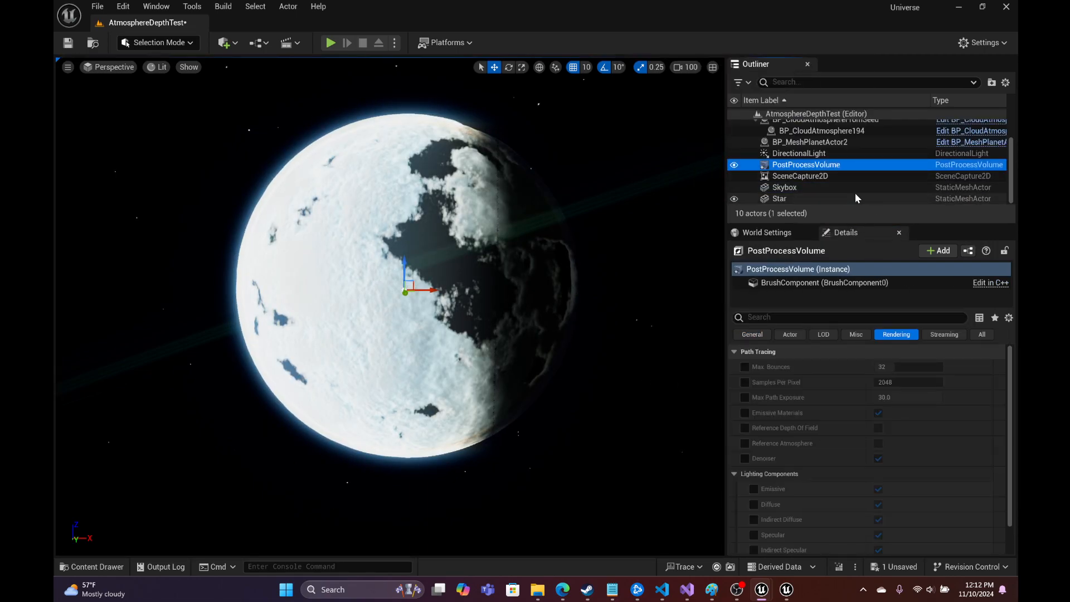
{"action": "left_click", "coordinate": [854, 124]}
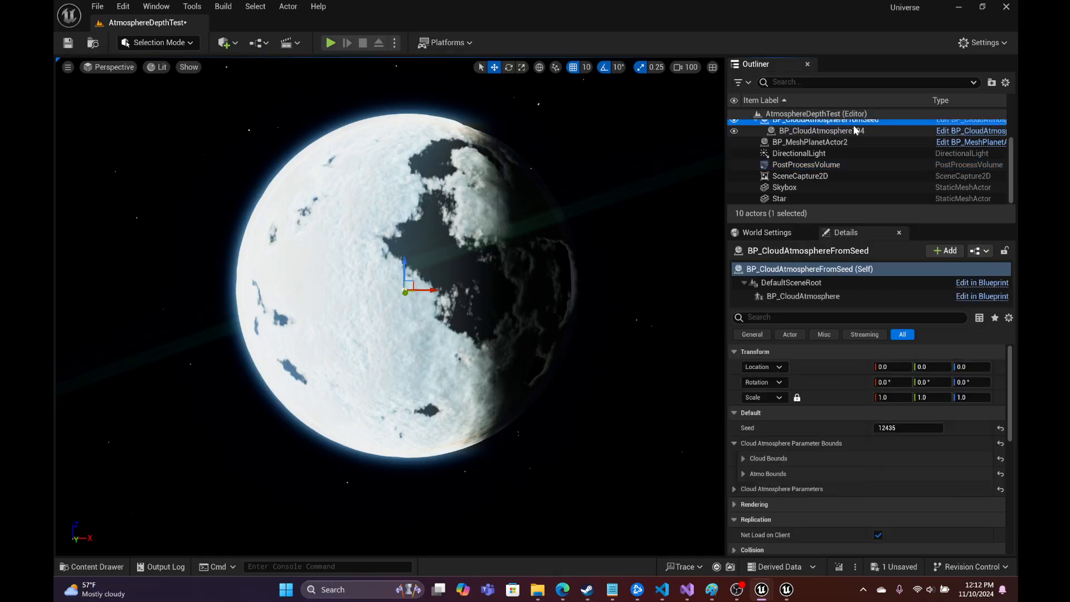
{"action": "left_click", "coordinate": [913, 428]}
{"action": "type", "text": "3412"}
{"action": "key", "text": "Return"}
{"action": "type", "text": "3124321"}
{"action": "key", "text": "Return"}
Step: Regenerate the cloud atmosphere with seeds 134132, 442512 and 31345
{"action": "type", "text": "134132"}
{"action": "key", "text": "Return"}
{"action": "type", "text": "442512"}
{"action": "key", "text": "Return"}
{"action": "type", "text": "31345"}
{"action": "key", "text": "Return"}
Step: Enter a seed beginning with 12 for the atmosphere and replace it with 431
{"action": "type", "text": "12"}
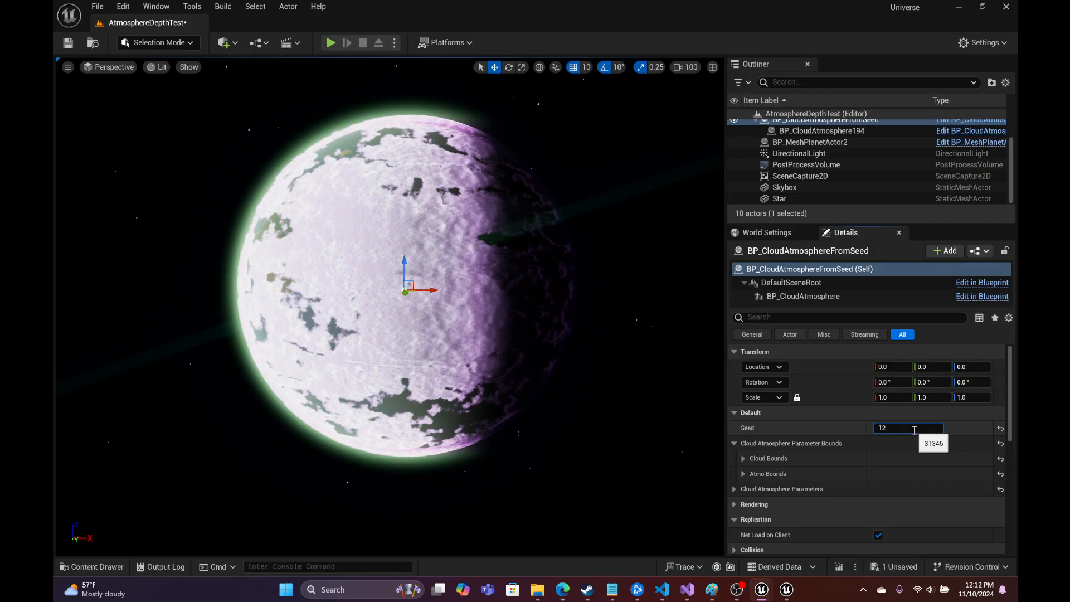
{"action": "mouse_move", "coordinate": [584, 207]}
{"action": "right_mouse_down"}
{"action": "mouse_move", "coordinate": [532, 167]}
{"action": "mouse_move", "coordinate": [585, 208]}
{"action": "right_mouse_up"}
{"action": "left_click", "coordinate": [919, 427]}
{"action": "type", "text": "431"}
{"action": "left_click", "coordinate": [687, 392]}
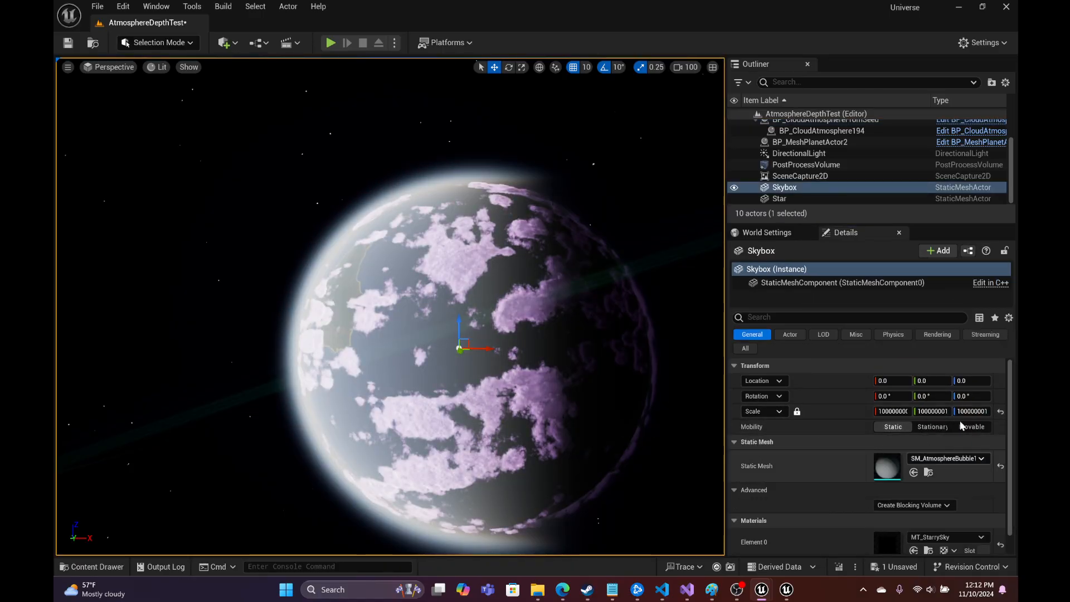
Step: Reselect BP_CloudAtmosphereFromSeed and generate atmospheres from seeds 3142, 3415324 and 3512345
{"action": "left_click", "coordinate": [824, 121]}
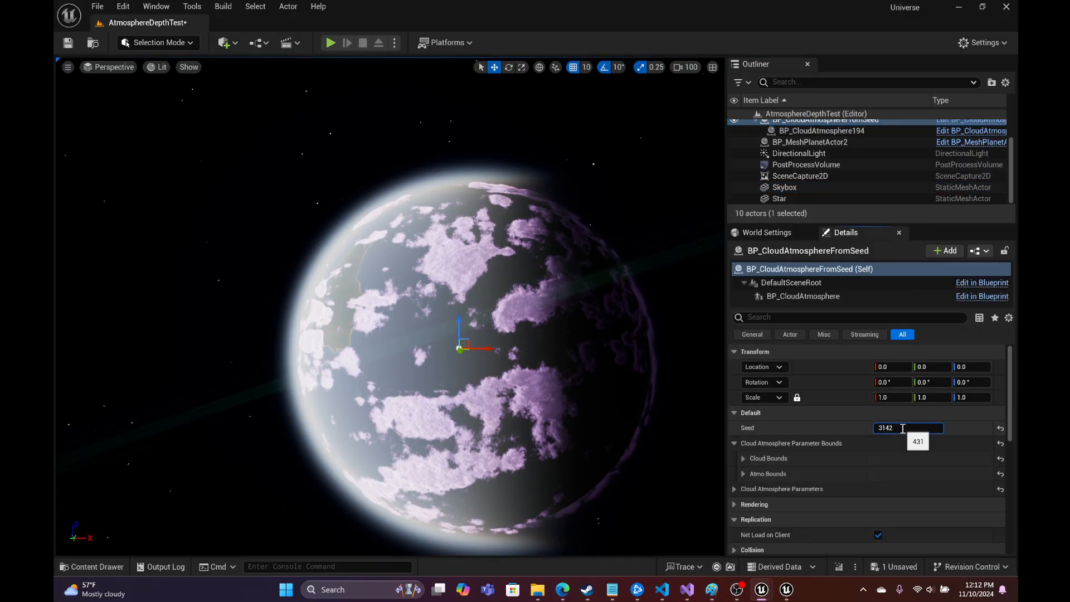
{"action": "key", "text": "Return"}
{"action": "type", "text": "3415324"}
{"action": "key", "text": "Return"}
{"action": "type", "text": "35"}
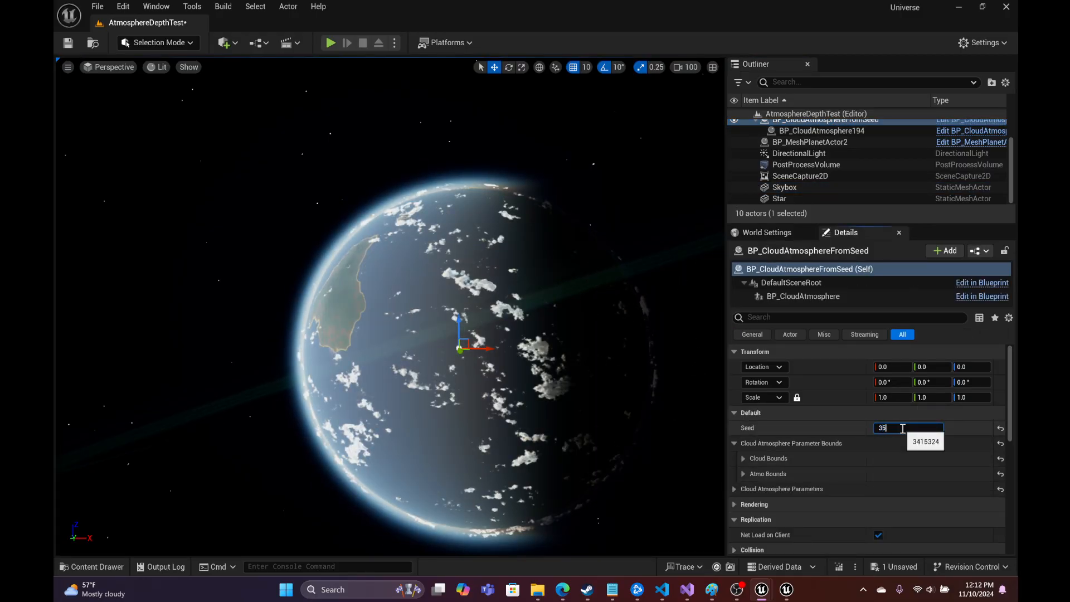
{"action": "type", "text": "12345"}
{"action": "key", "text": "Return"}
Step: Try long atmosphere seeds, including one starting with 1234132, 415321 and 14325215
{"action": "type", "text": "1234132"}
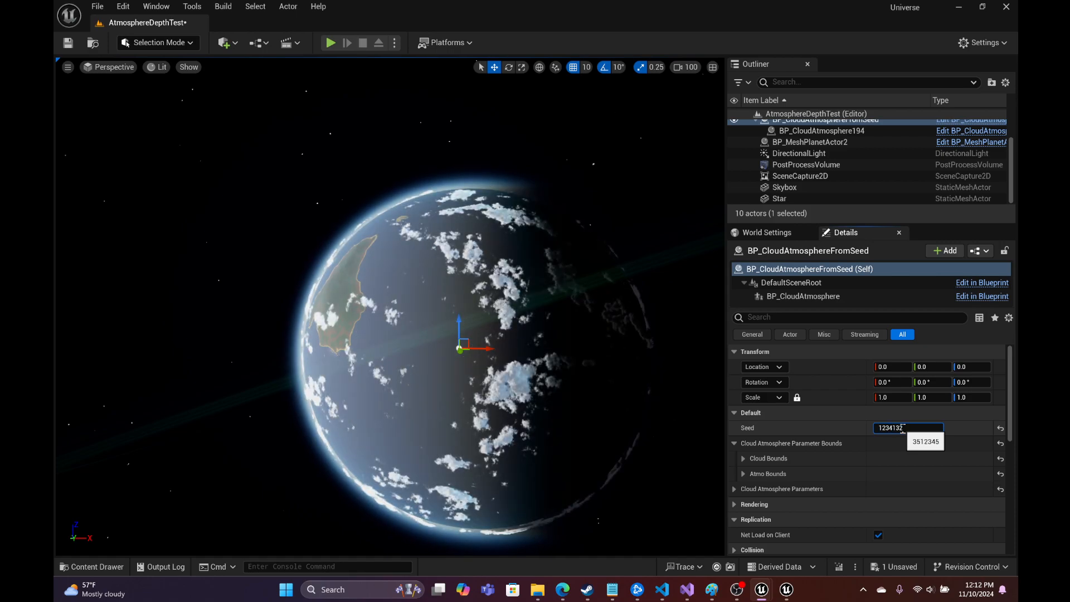
{"action": "type", "text": "513"}
{"action": "key", "text": "Return"}
{"action": "type", "text": "415321"}
{"action": "key", "text": "Return"}
{"action": "type", "text": "14325215"}
{"action": "key", "text": "Return"}
Step: Run through seeds 43152345, 13151325 and 1435324, and settle on 314214 for the cloud atmosphere
{"action": "type", "text": "43152345"}
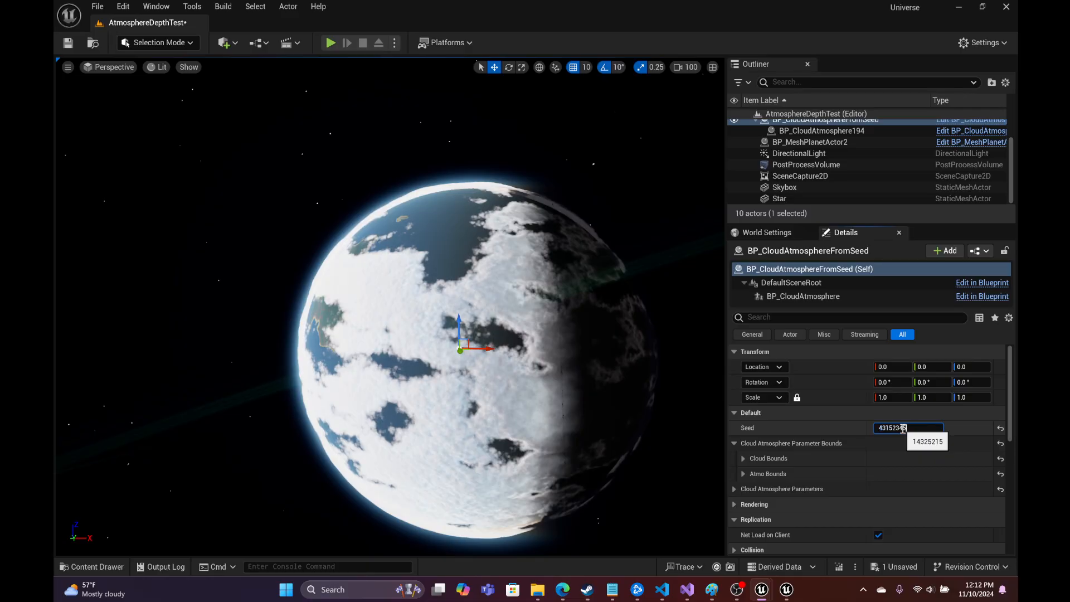
{"action": "key", "text": "Return"}
{"action": "type", "text": "13151325"}
{"action": "key", "text": "Return"}
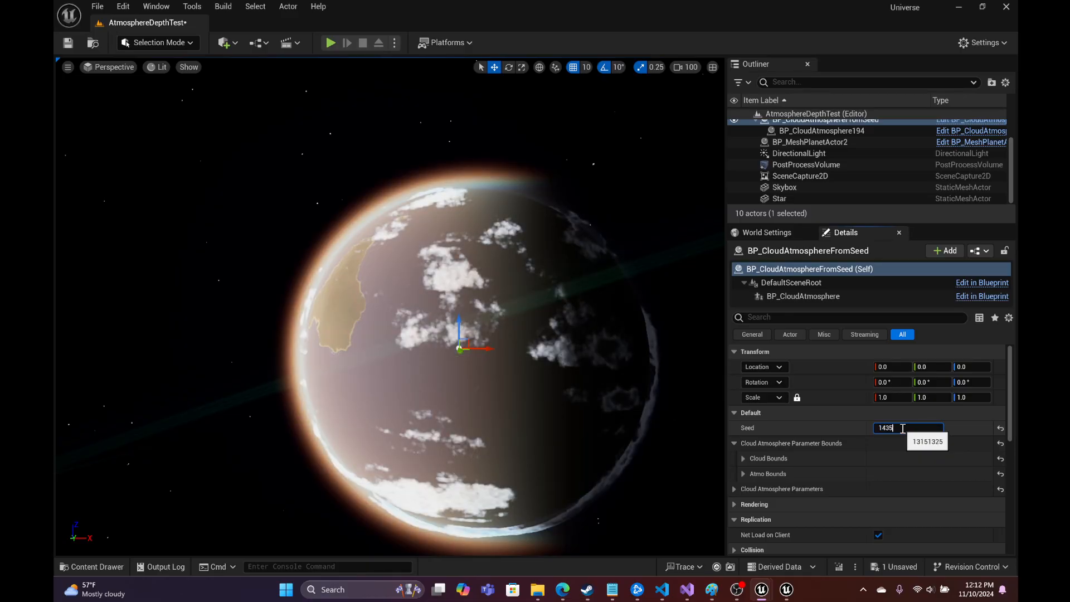
{"action": "type", "text": "1435324"}
{"action": "key", "text": "Return"}
{"action": "type", "text": "314214"}
{"action": "key", "text": "Return"}
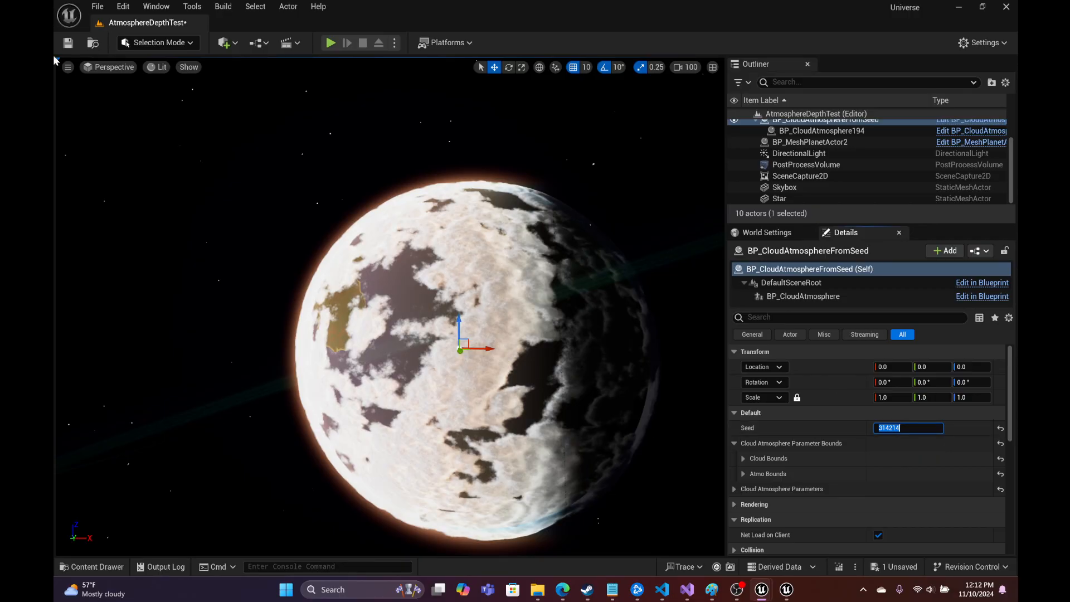
Step: Fly around the planet to examine its atmosphere and cloud cover from a distance and from nearby
{"action": "left_click", "coordinate": [274, 178]}
{"action": "mouse_move", "coordinate": [274, 177]}
{"action": "right_mouse_down"}
{"action": "mouse_move", "coordinate": [184, 181]}
{"action": "mouse_move", "coordinate": [301, 181]}
{"action": "mouse_move", "coordinate": [262, 167]}
{"action": "right_mouse_up"}
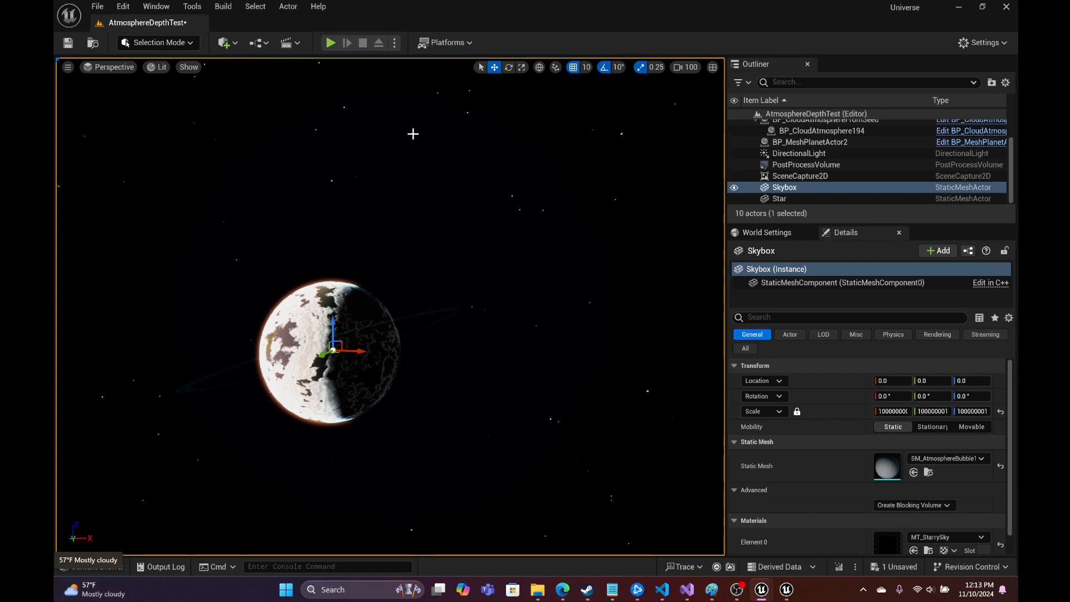
{"action": "right_click_drag", "start_coordinate": [402, 252], "coordinate": [245, 212]}
{"action": "key", "text": "w"}
{"action": "key", "text": "d"}
{"action": "right_click_drag", "start_coordinate": [390, 306], "coordinate": [379, 281]}
{"action": "key", "text": "a"}
{"action": "key", "text": "w"}
{"action": "key", "text": "s"}
{"action": "key", "text": "a"}
{"action": "key", "text": "w"}
{"action": "key", "text": "s"}
{"action": "key", "text": "d"}
{"action": "key", "text": "a"}
{"action": "key", "text": "a"}
{"action": "key", "text": "d"}
{"action": "scroll", "coordinate": [379, 280], "scroll_direction": "down", "scroll_amount": 1}
Step: Examine the clouds along the day-night boundary and the planet's dark side with the star in view
{"action": "right_click_drag", "start_coordinate": [284, 279], "coordinate": [376, 292]}
{"action": "key", "text": "a"}
{"action": "key", "text": "w"}
{"action": "key", "text": "w"}
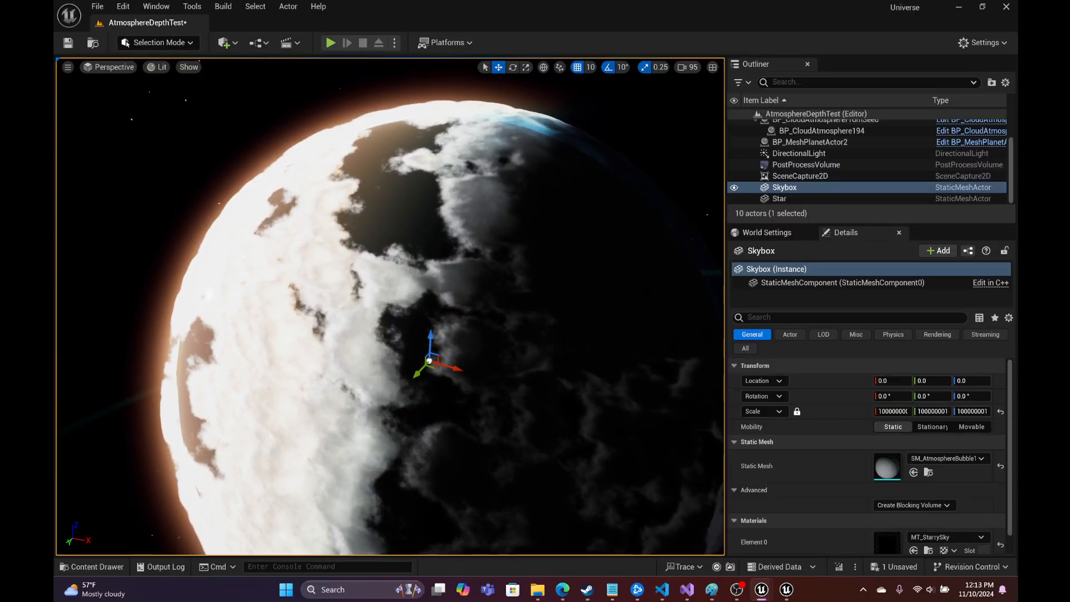
{"action": "key", "text": "s"}
{"action": "right_click_drag", "start_coordinate": [376, 293], "coordinate": [332, 279]}
{"action": "key", "text": "d"}
{"action": "right_click_drag", "start_coordinate": [248, 269], "coordinate": [223, 275]}
{"action": "key", "text": "d"}
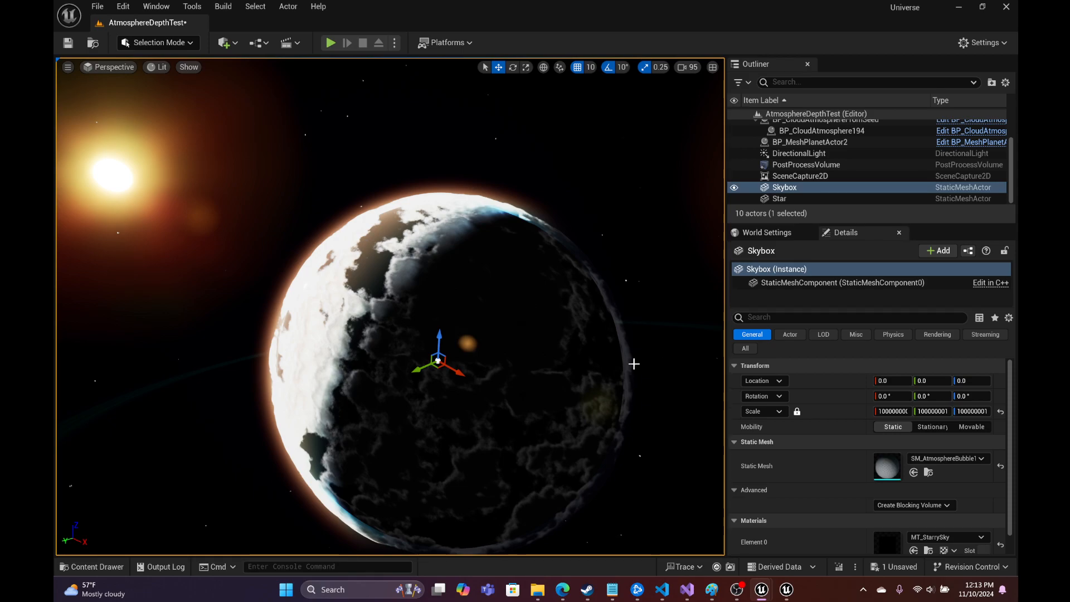
Step: Reduce the camera speed to 16 while flying in close to inspect the clouds near the planet's surface
{"action": "key", "text": "w"}
{"action": "right_click_drag", "start_coordinate": [390, 306], "coordinate": [228, 209]}
{"action": "scroll", "coordinate": [390, 306], "scroll_direction": "down", "scroll_amount": 3}
{"action": "key", "text": "w"}
{"action": "scroll", "coordinate": [324, 235], "scroll_direction": "down", "scroll_amount": 4}
{"action": "key", "text": "w"}
{"action": "scroll", "coordinate": [324, 234], "scroll_direction": "down", "scroll_amount": 1}
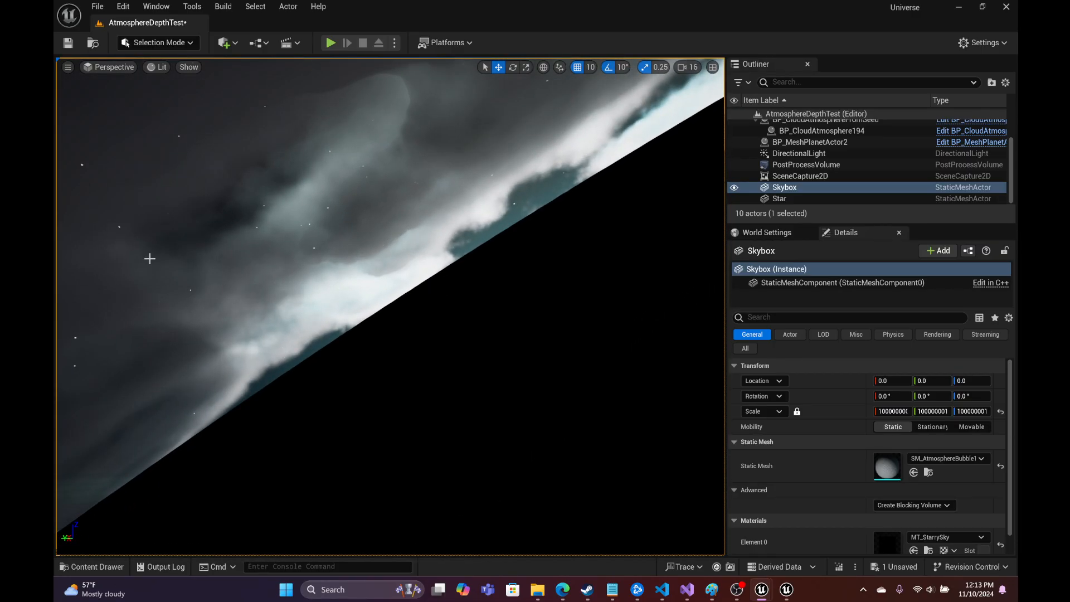
Step: Raise the camera speed to 90 while flying out of the clouds to view the dark side's lit rim from space
{"action": "right_click_drag", "start_coordinate": [229, 209], "coordinate": [541, 195]}
{"action": "right_click_drag", "start_coordinate": [421, 181], "coordinate": [356, 198]}
{"action": "scroll", "coordinate": [404, 205], "scroll_direction": "up", "scroll_amount": 2}
{"action": "scroll", "coordinate": [337, 199], "scroll_direction": "down", "scroll_amount": 6}
{"action": "scroll", "coordinate": [317, 192], "scroll_direction": "up", "scroll_amount": 6}
{"action": "scroll", "coordinate": [360, 209], "scroll_direction": "up", "scroll_amount": 2}
{"action": "right_click_drag", "start_coordinate": [493, 151], "coordinate": [602, 167]}
{"action": "scroll", "coordinate": [658, 156], "scroll_direction": "up", "scroll_amount": 6}
{"action": "scroll", "coordinate": [702, 181], "scroll_direction": "up", "scroll_amount": 9}
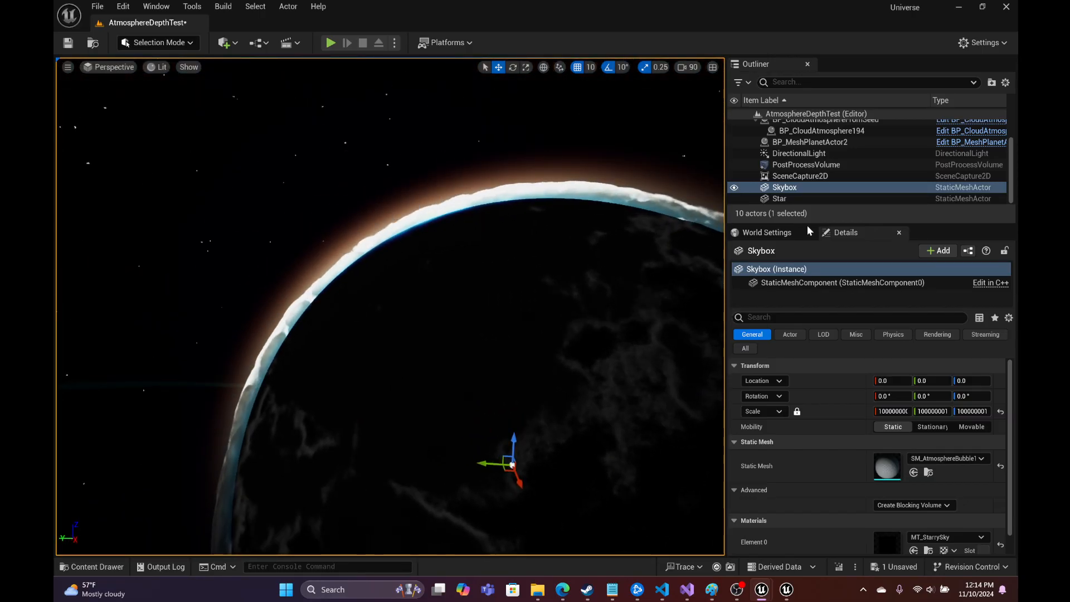
Step: Fly around to the planet's sunlit side and examine its cloud cover from a distance
{"action": "right_click_drag", "start_coordinate": [602, 167], "coordinate": [713, 181]}
{"action": "key", "text": "s"}
{"action": "mouse_move", "coordinate": [494, 451]}
{"action": "right_mouse_down"}
{"action": "mouse_move", "coordinate": [551, 449]}
{"action": "mouse_move", "coordinate": [494, 452]}
{"action": "right_mouse_up"}
{"action": "key", "text": "w"}
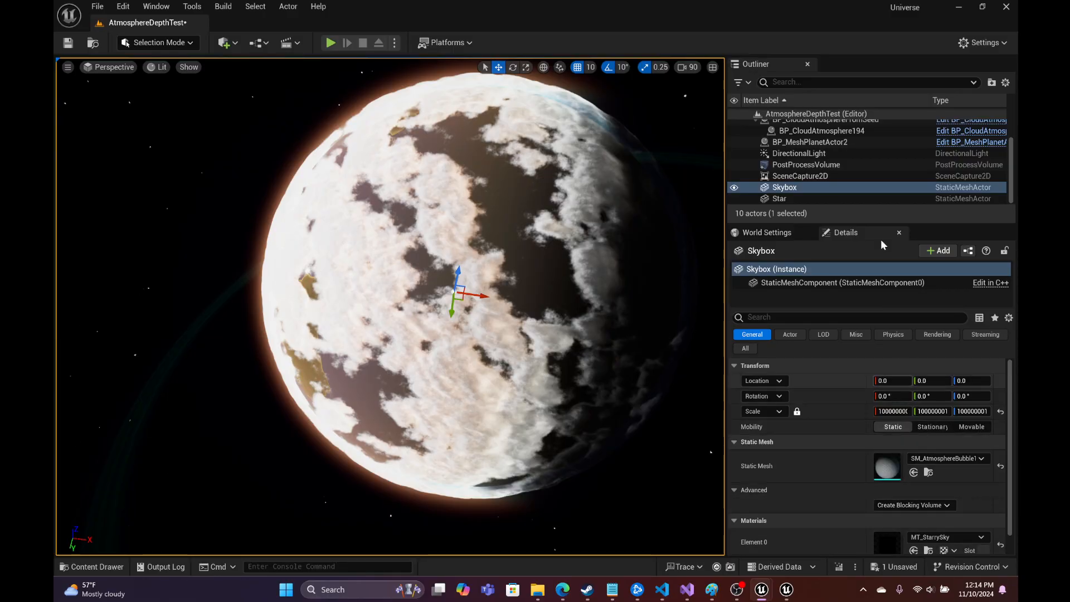
Step: Select the BP_CloudAtmosphereFromSeed actor and descend to the planet's hilly terrain at camera speed 9, with the sky and horizon in view
{"action": "scroll", "coordinate": [858, 156], "scroll_direction": "up", "scroll_amount": 3}
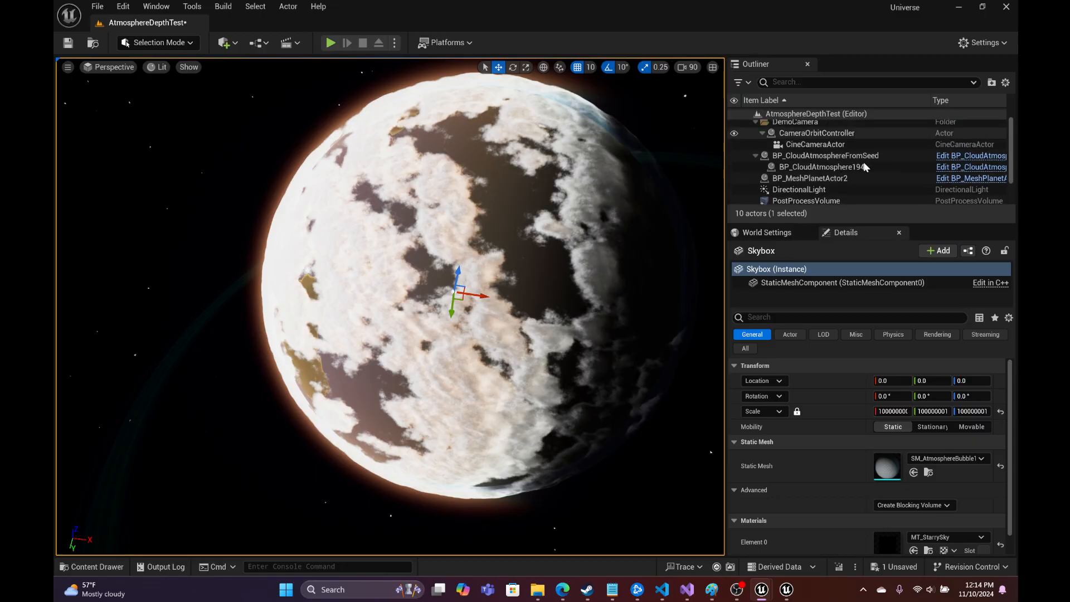
{"action": "double_click", "coordinate": [847, 156]}
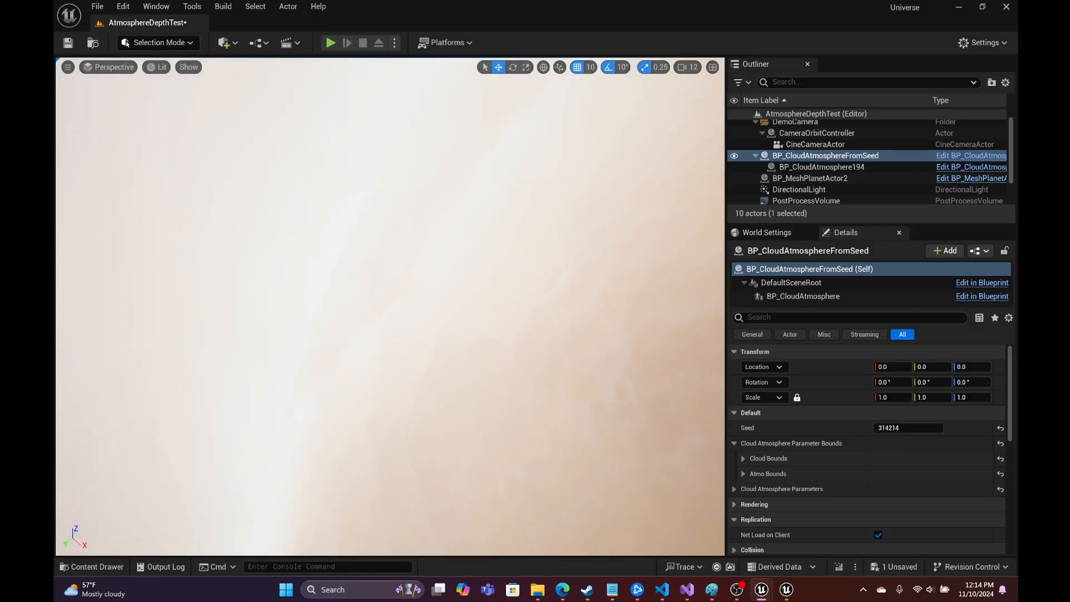
{"action": "key", "text": "w"}
{"action": "scroll", "coordinate": [390, 307], "scroll_direction": "down", "scroll_amount": 3}
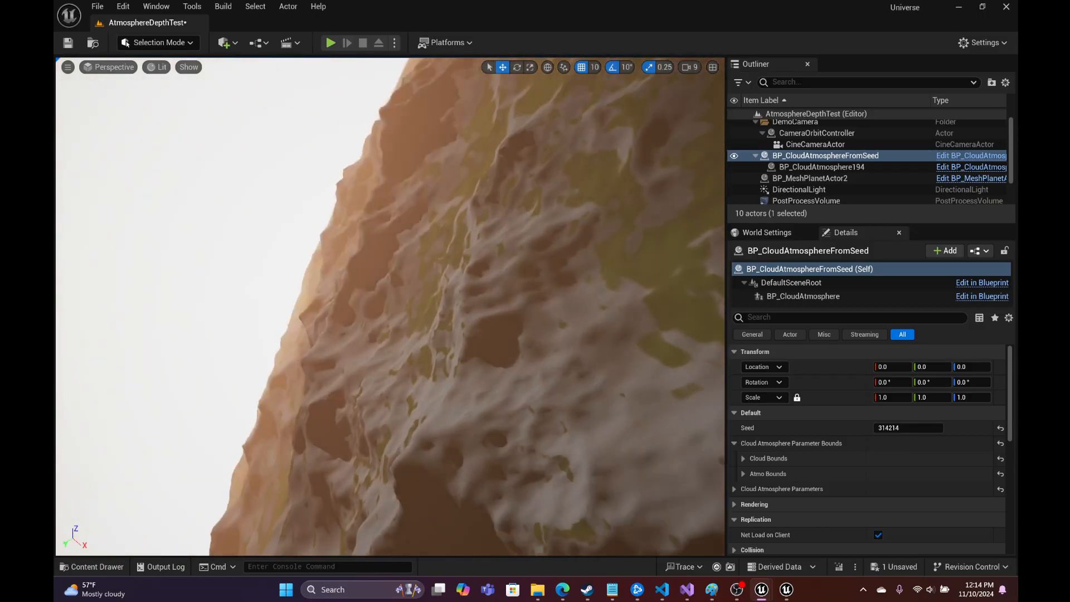
{"action": "right_click_drag", "start_coordinate": [390, 306], "coordinate": [719, 248]}
{"action": "key", "text": "w"}
{"action": "key", "text": "w"}
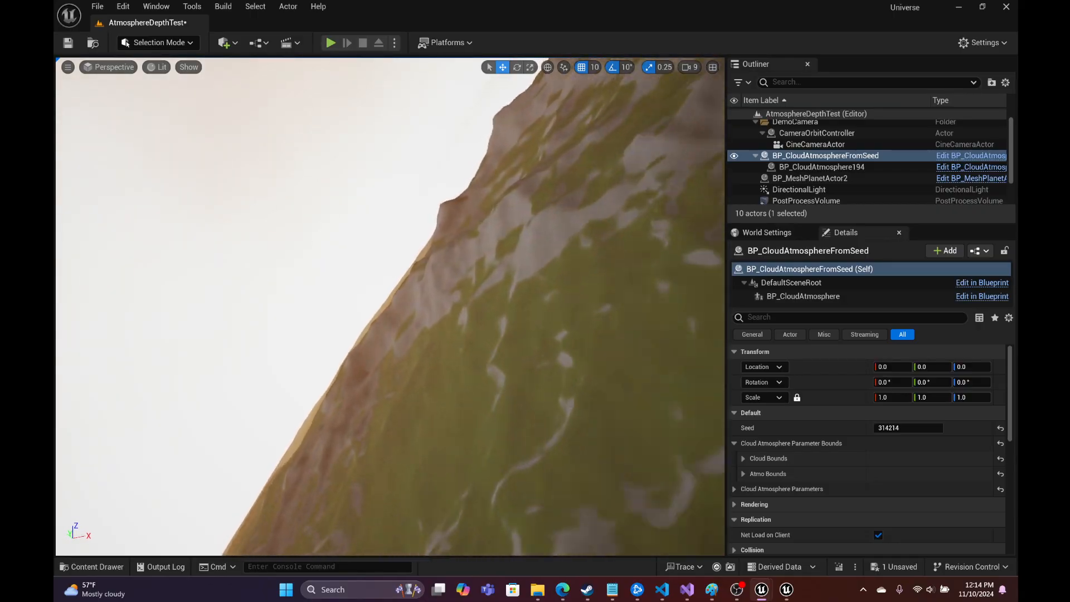
{"action": "key", "text": "w"}
{"action": "right_click_drag", "start_coordinate": [390, 306], "coordinate": [639, 377]}
{"action": "key", "text": "w"}
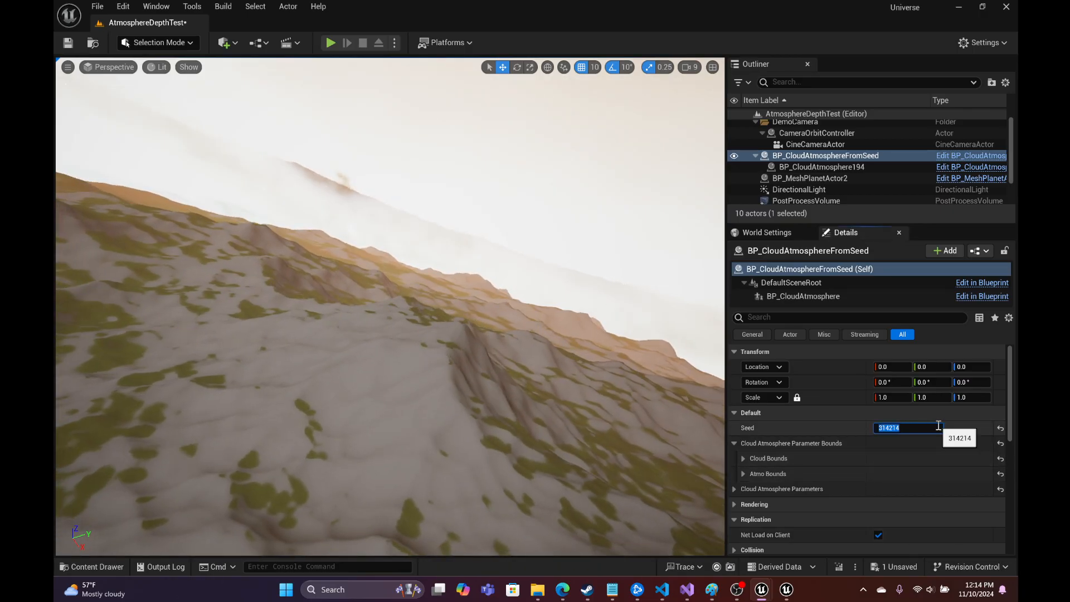
Step: Try seeds 512, 132 and 4532 for the cloud atmosphere while viewing the sky from the terrain
{"action": "type", "text": "4"}
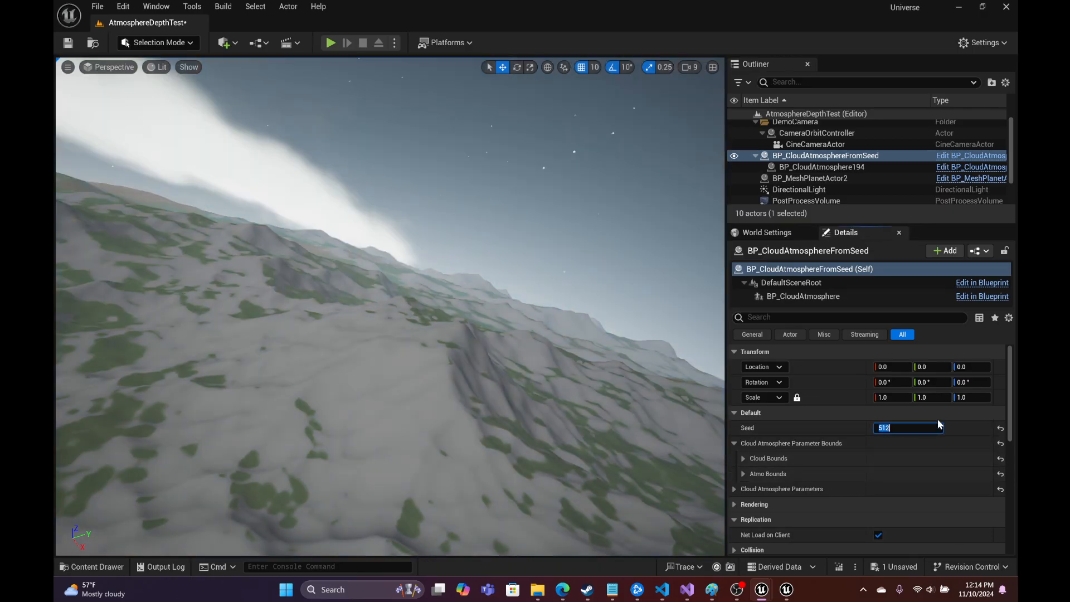
{"action": "key", "text": "BackSpace"}
{"action": "type", "text": "213"}
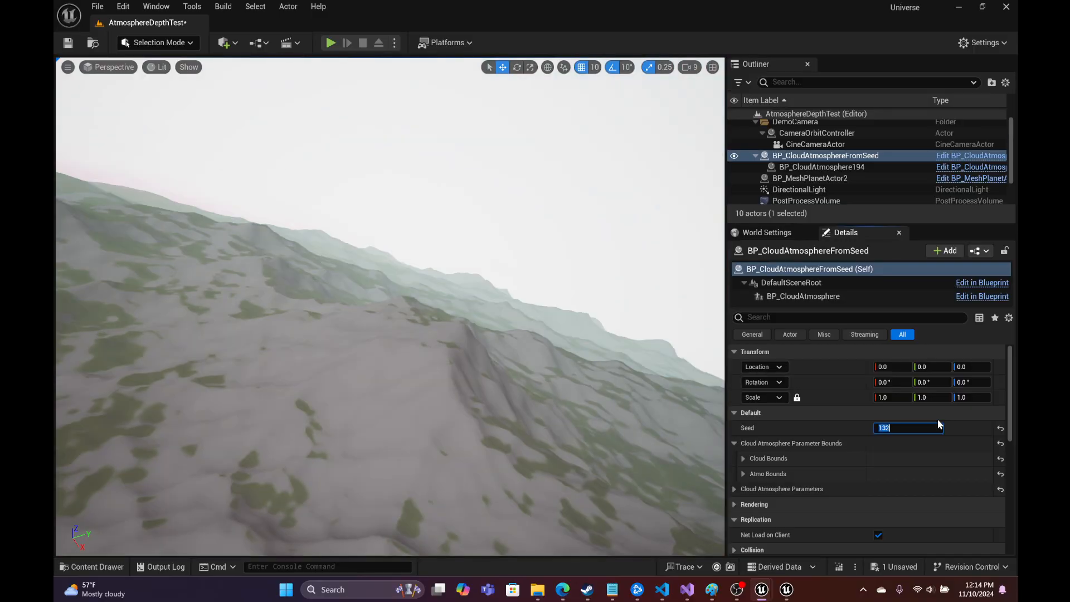
{"action": "key", "text": "Return"}
{"action": "type", "text": "2345"}
{"action": "key", "text": "Return"}
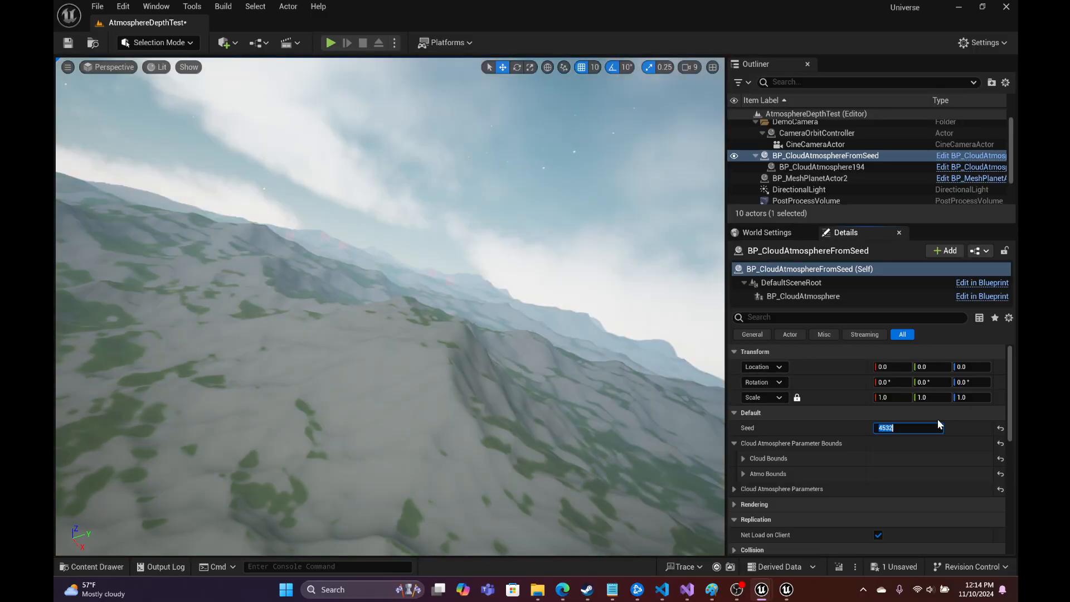
Step: Try further cloud atmosphere seeds from the surface view, including 3542 and 534
{"action": "type", "text": "34"}
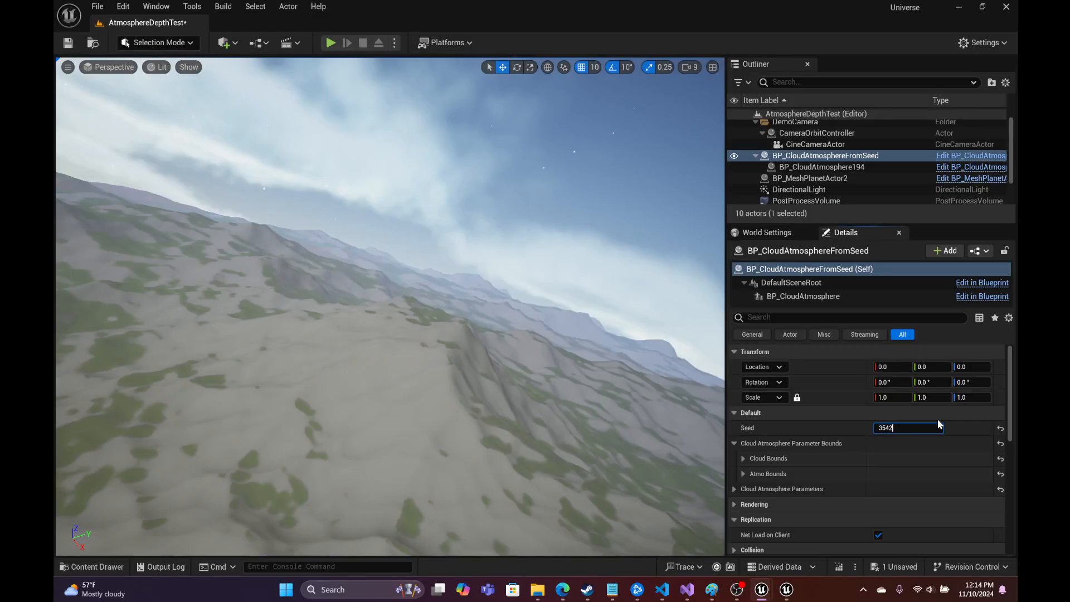
{"action": "key", "text": "BackSpace"}
{"action": "type", "text": "2"}
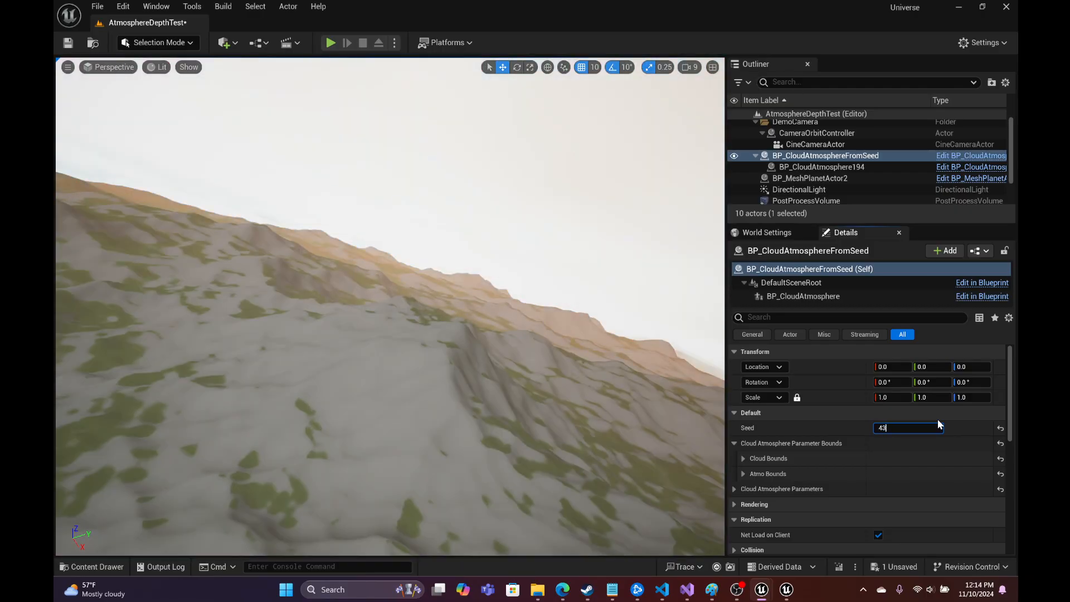
{"action": "key", "text": "BackSpace"}
{"action": "key", "text": "BackSpace"}
{"action": "type", "text": "235"}
{"action": "key", "text": "Return"}
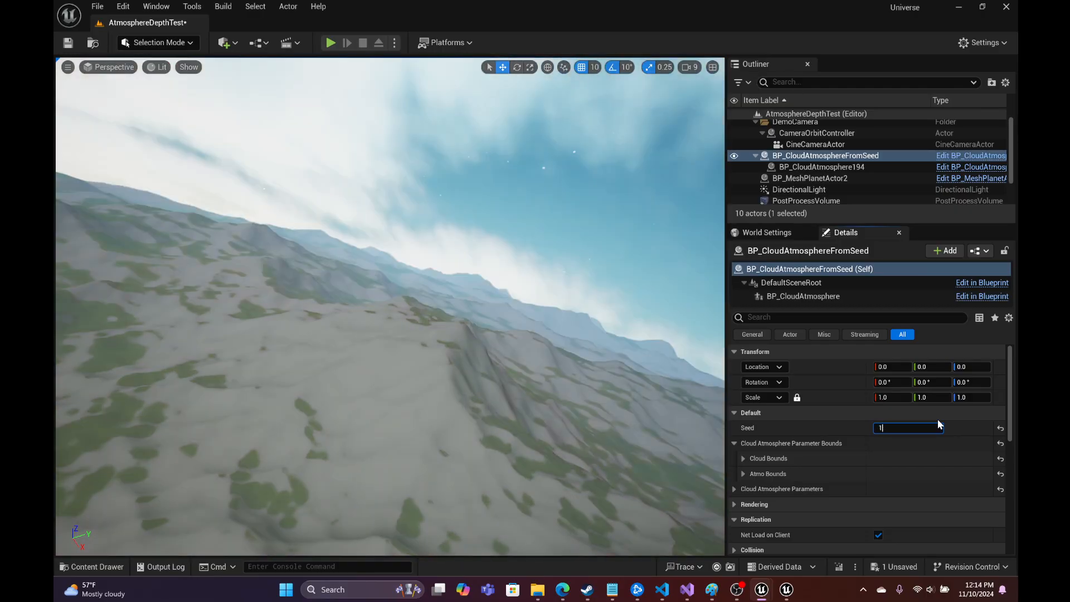
{"action": "type", "text": "5432"}
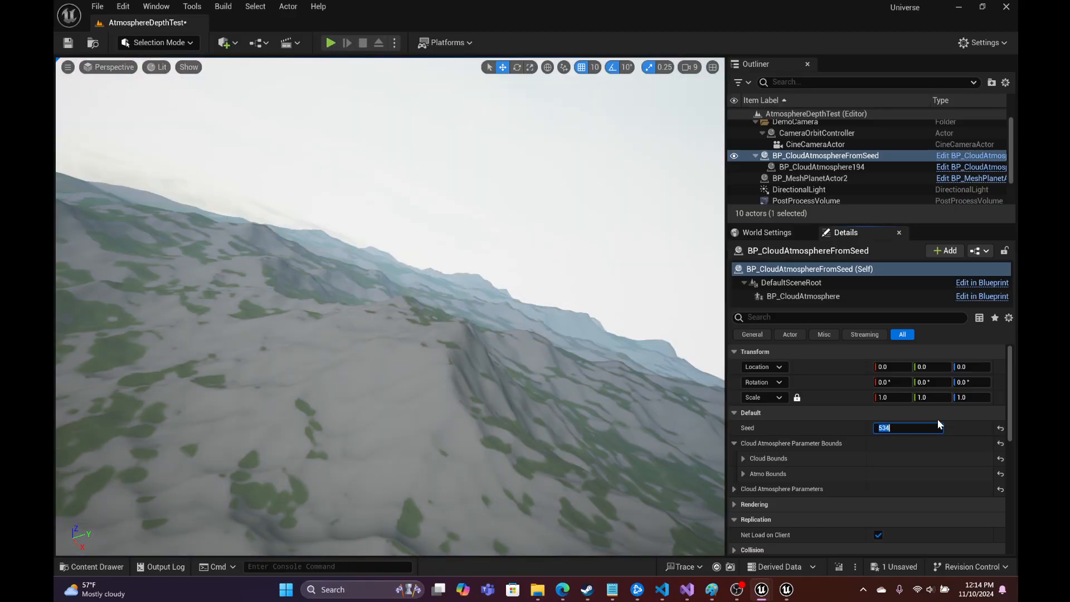
Step: Try seeds 354 and 76543 for the cloud atmosphere as seen from the ground
{"action": "key", "text": "BackSpace"}
{"action": "key", "text": "BackSpace"}
{"action": "key", "text": "BackSpace"}
{"action": "key", "text": "BackSpace"}
{"action": "type", "text": "65"}
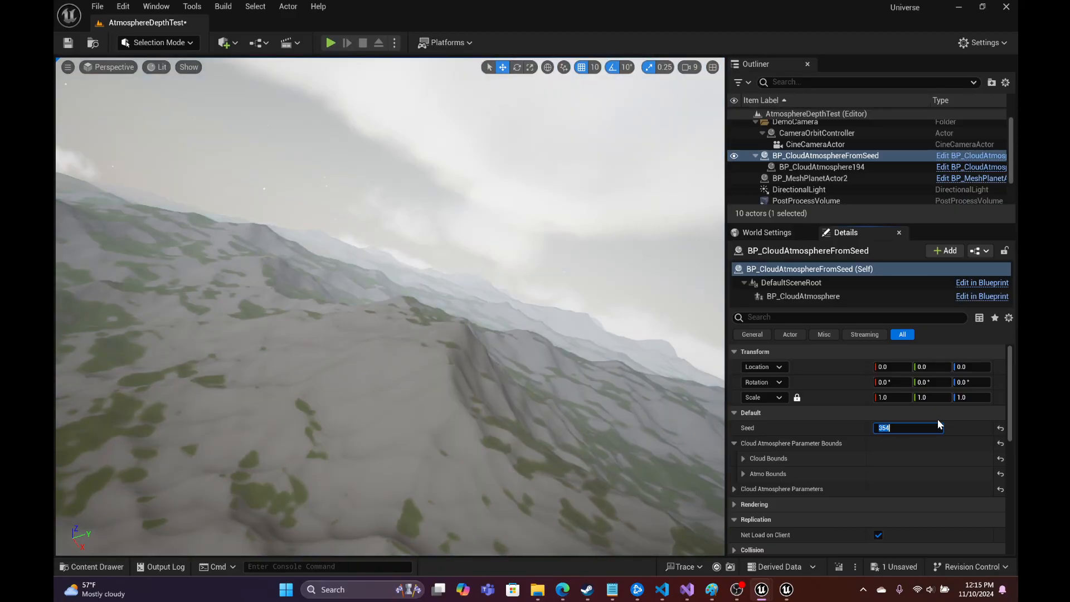
{"action": "key", "text": "BackSpace"}
{"action": "type", "text": "32"}
{"action": "key", "text": "Return"}
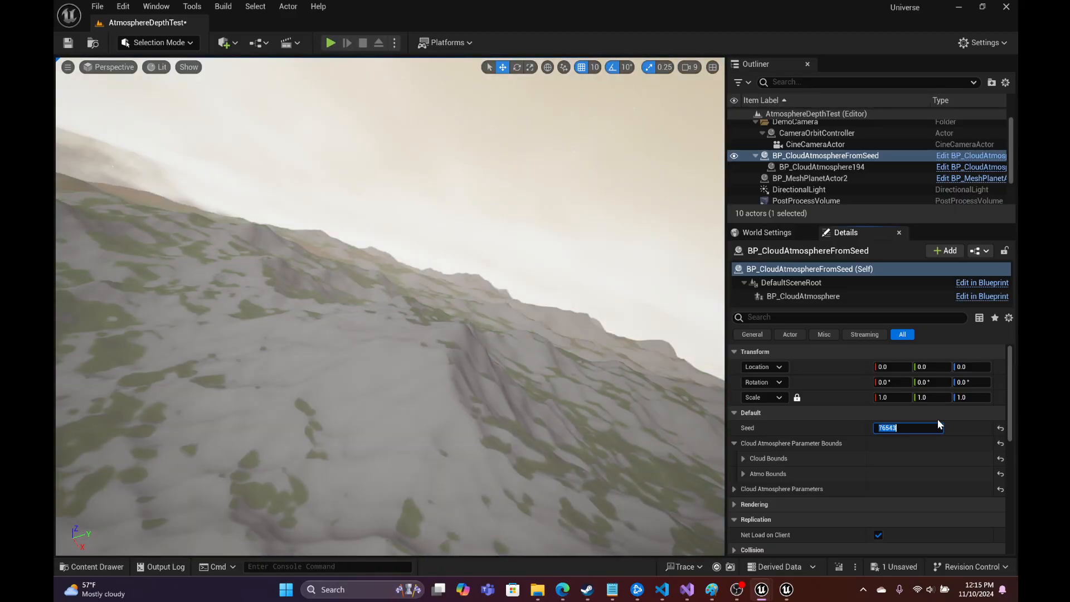
Step: Run through cloud atmosphere seeds 465, 642 and 523 to compare the skies above the terrain
{"action": "type", "text": "6432"}
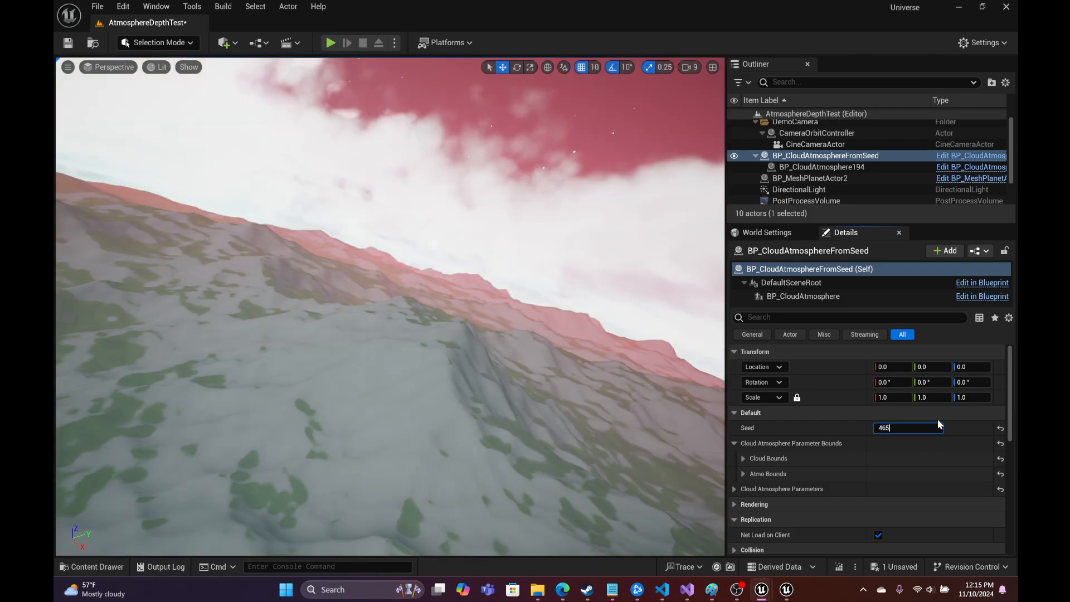
{"action": "key", "text": "Return"}
{"action": "type", "text": "64"}
{"action": "key", "text": "Return"}
{"action": "type", "text": "5"}
{"action": "key", "text": "Return"}
{"action": "type", "text": "643"}
{"action": "key", "text": "Return"}
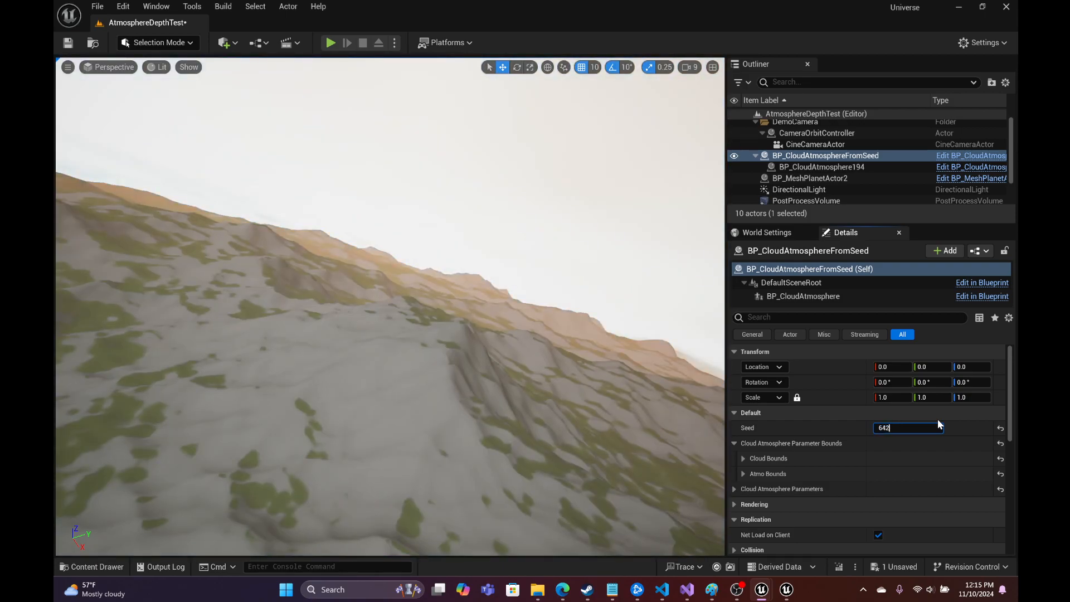
{"action": "type", "text": "523"}
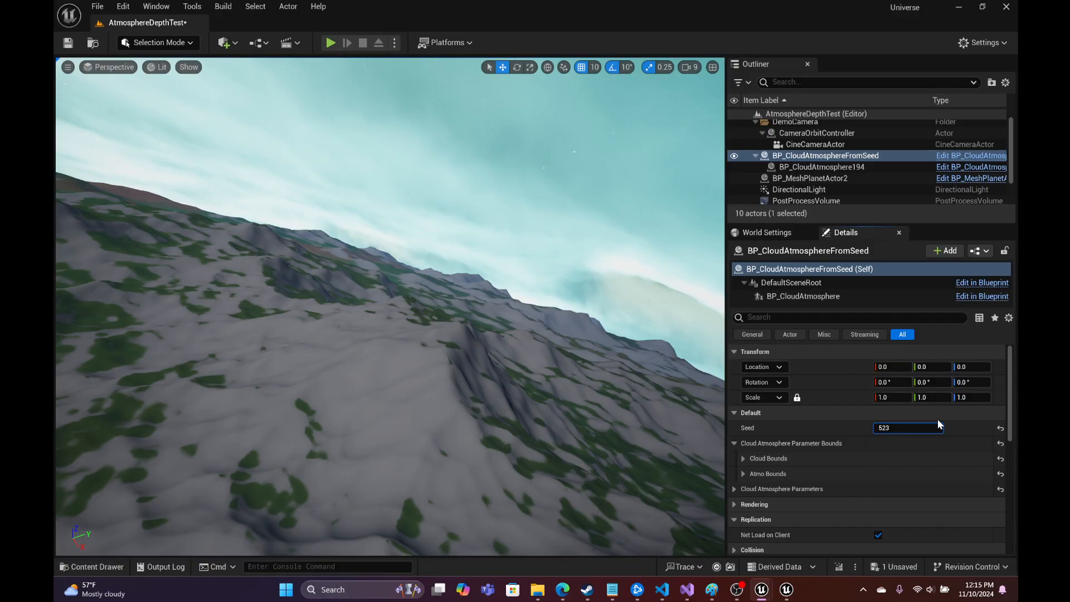
Step: Run through more cloud atmosphere seeds at ground level, including 5234, 324 and 6432
{"action": "type", "text": "45324"}
{"action": "key", "text": "Return"}
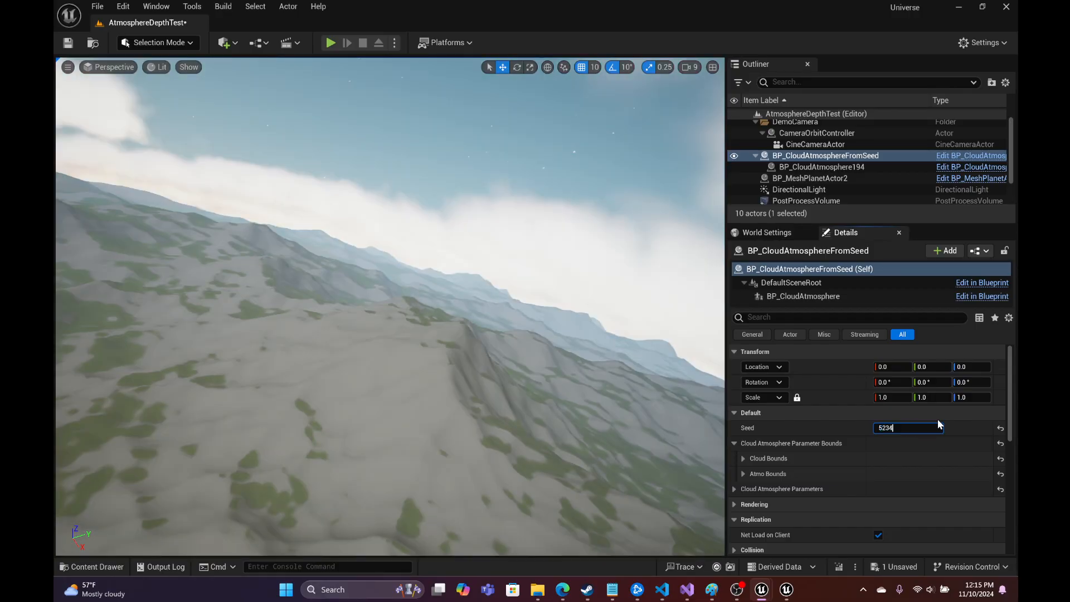
{"action": "type", "text": "5"}
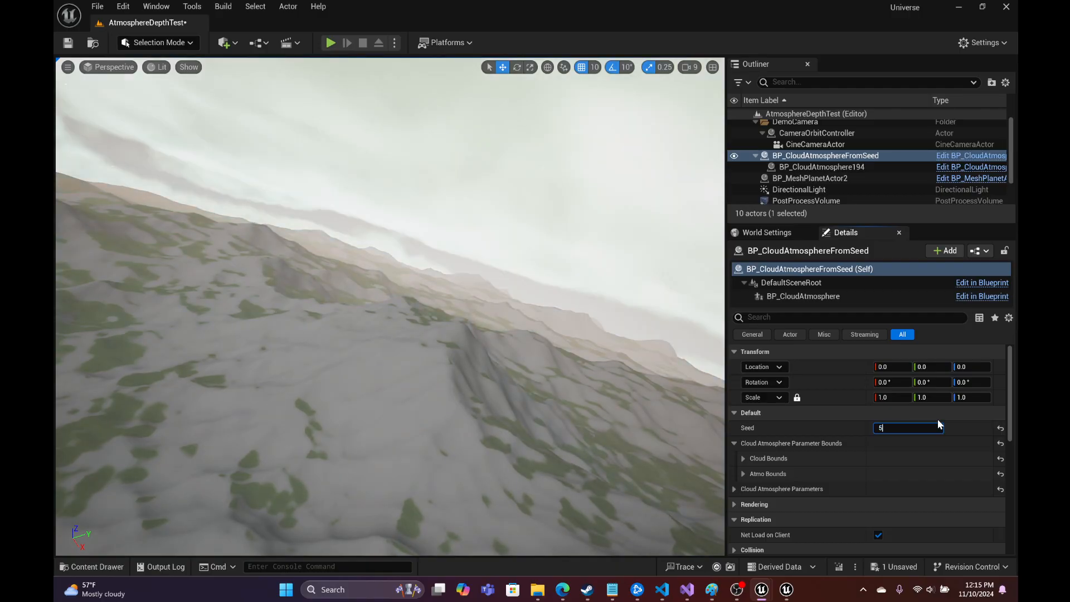
{"action": "type", "text": "23"}
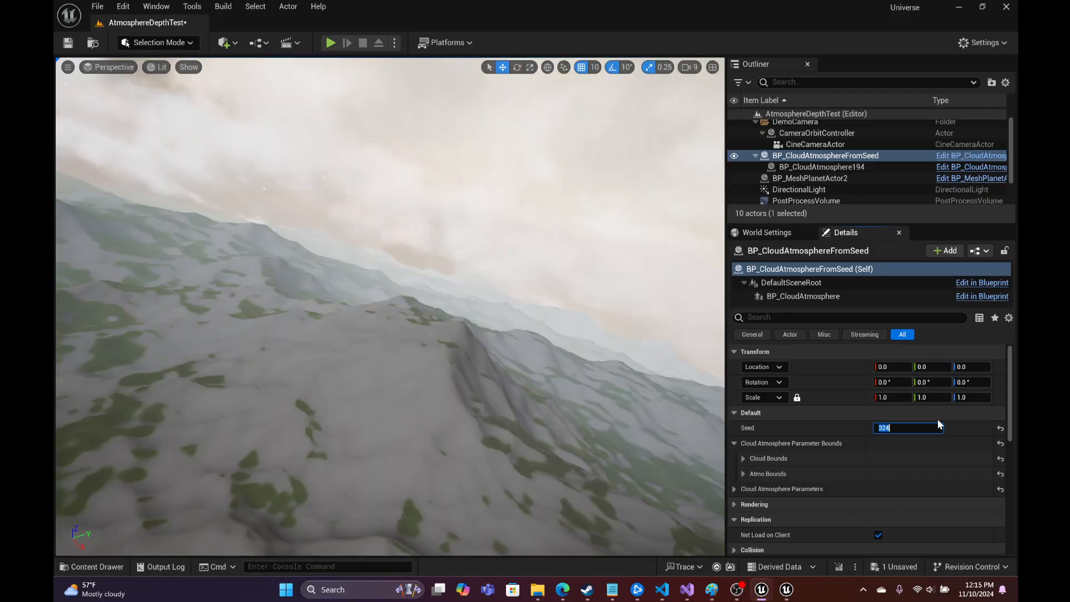
{"action": "key", "text": "Return"}
{"action": "type", "text": "523"}
{"action": "key", "text": "Return"}
{"action": "type", "text": "23"}
{"action": "key", "text": "ctrl+a"}
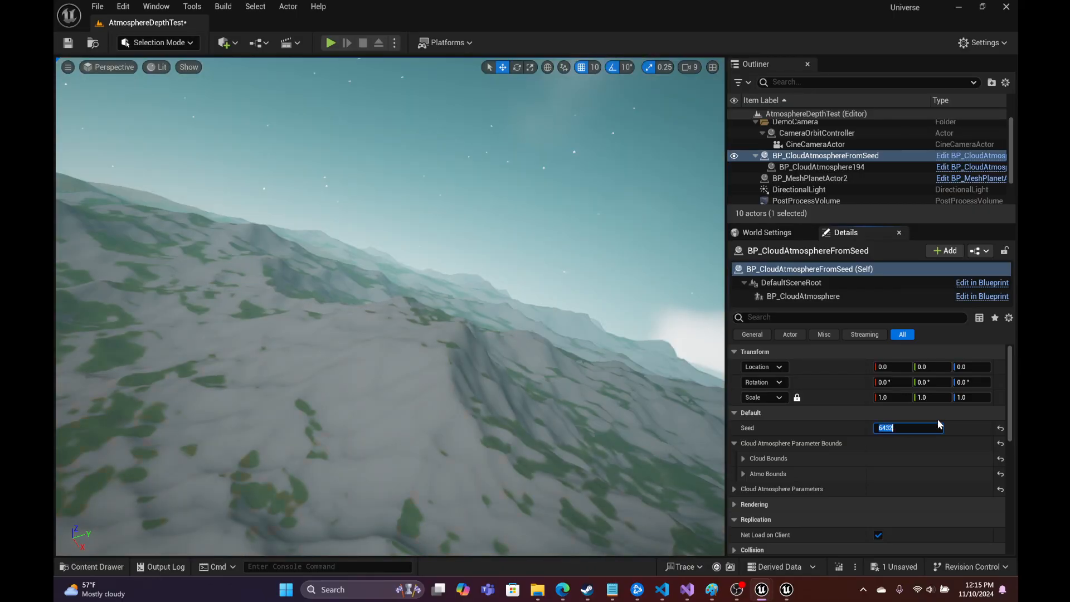
Step: Try several more seeds, including 234 and 324, and set the cloud atmosphere's seed to 6523
{"action": "type", "text": "5"}
{"action": "key", "text": "ctrl+a"}
{"action": "type", "text": "6"}
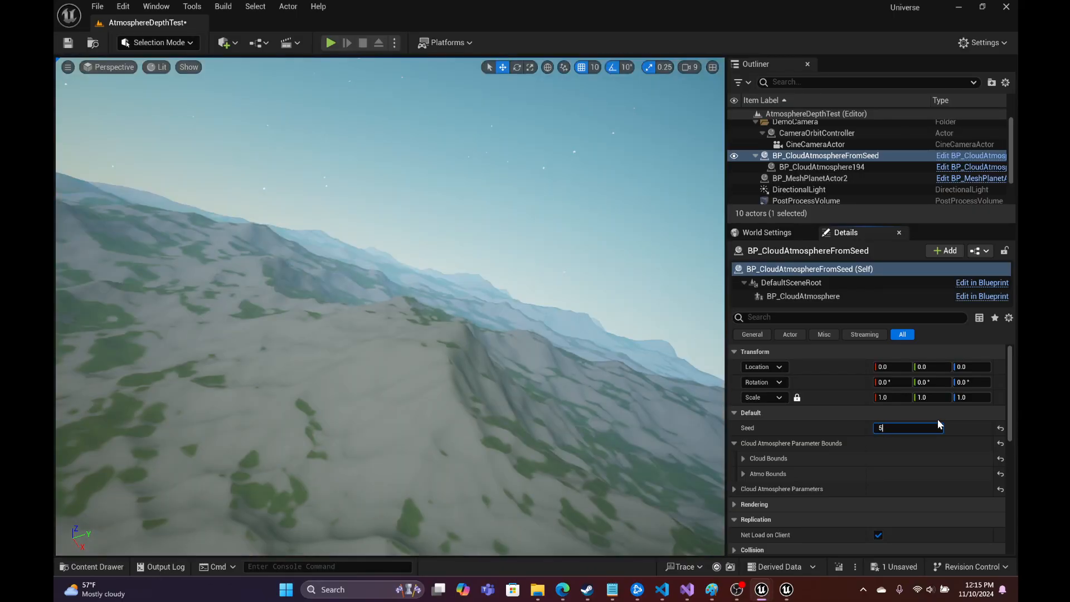
{"action": "key", "text": "ctrl+a"}
{"action": "type", "text": "234"}
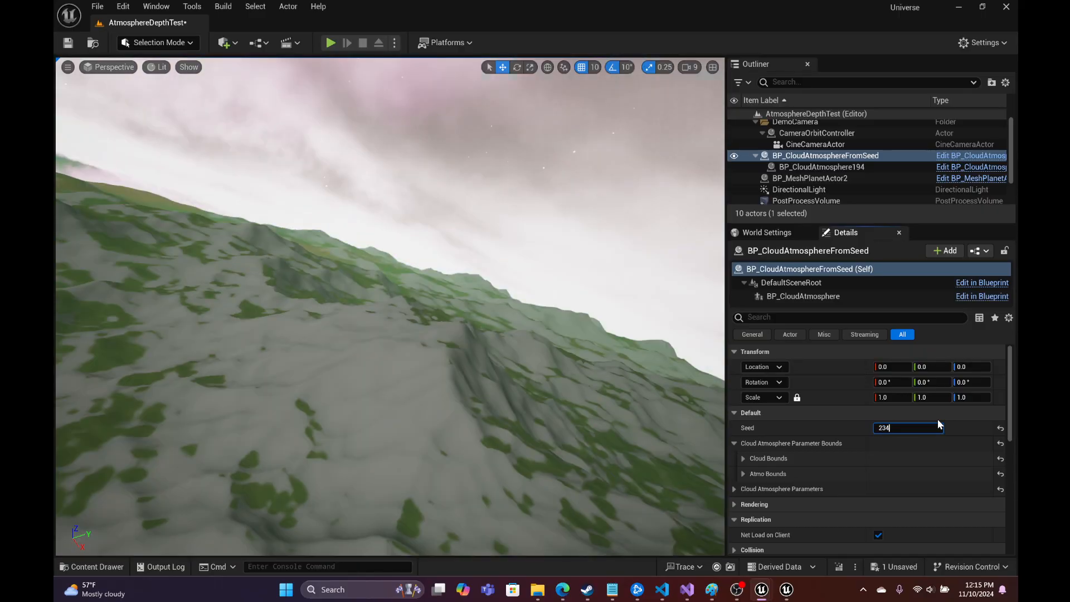
{"action": "key", "text": "ctrl+a"}
{"action": "type", "text": "5432"}
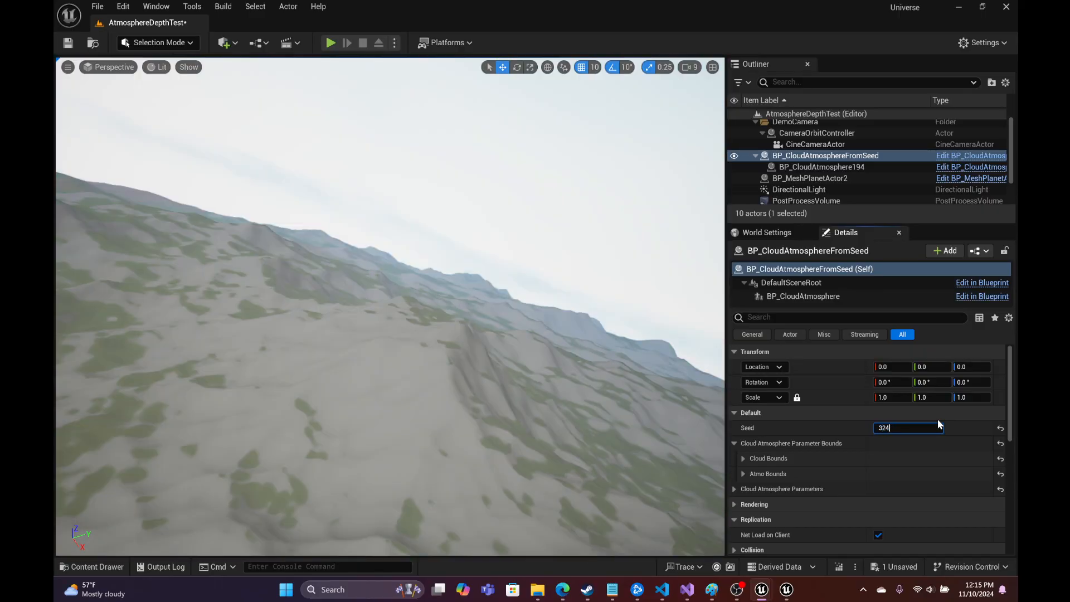
{"action": "key", "text": "ctrl+a"}
{"action": "type", "text": "6523"}
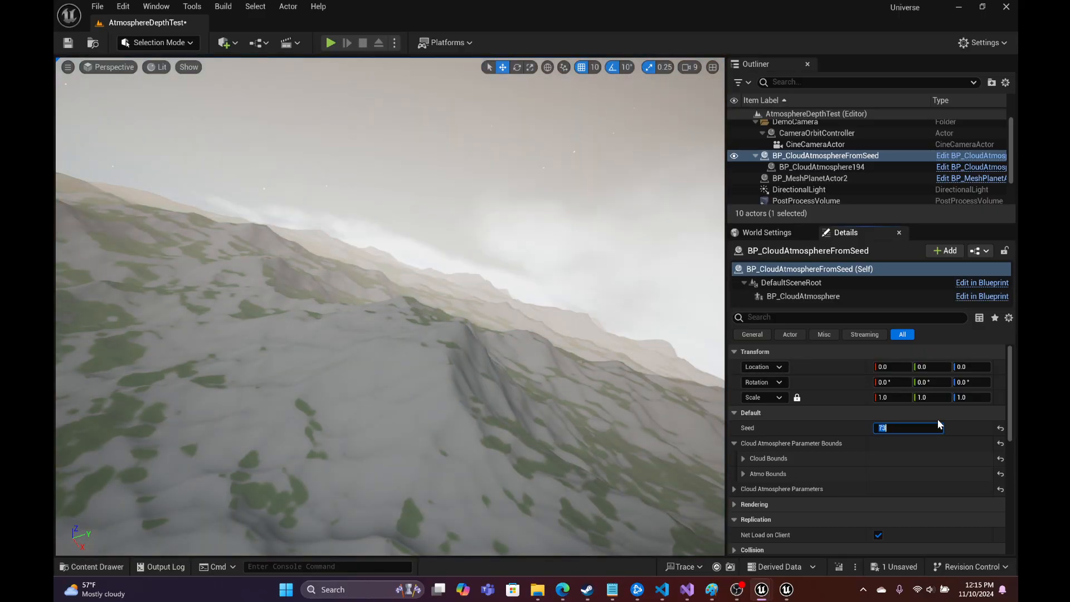
{"action": "key", "text": "ctrl+a"}
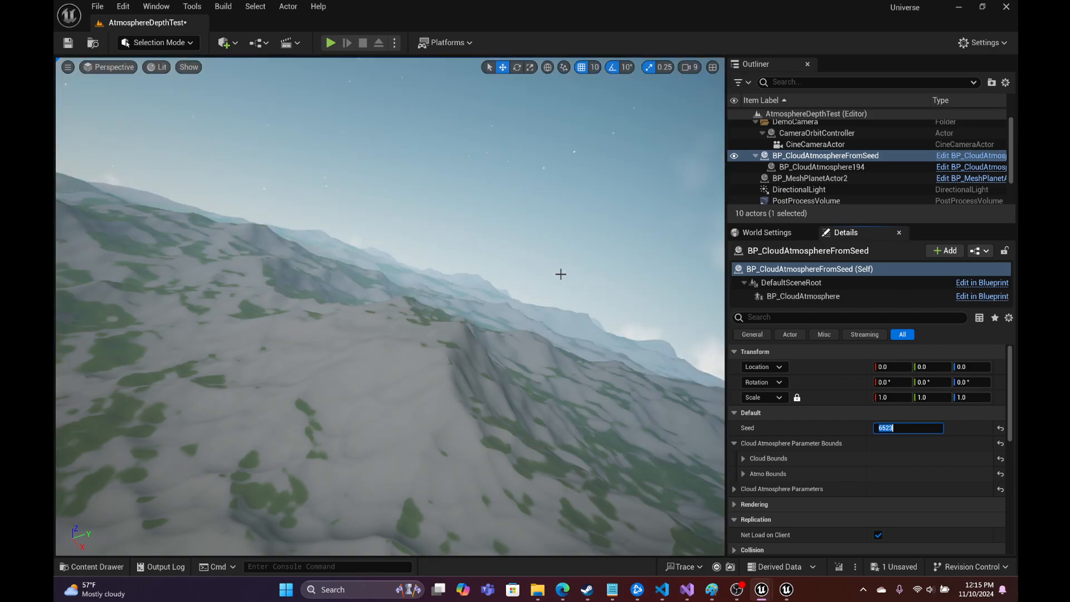
{"action": "key", "text": "Return"}
Step: Raise the camera speed to 50 and back away from the surface to view the whole planet from space
{"action": "key", "text": "s"}
{"action": "scroll", "coordinate": [390, 307], "scroll_direction": "up", "scroll_amount": 8}
{"action": "right_click_drag", "start_coordinate": [390, 307], "coordinate": [377, 358]}
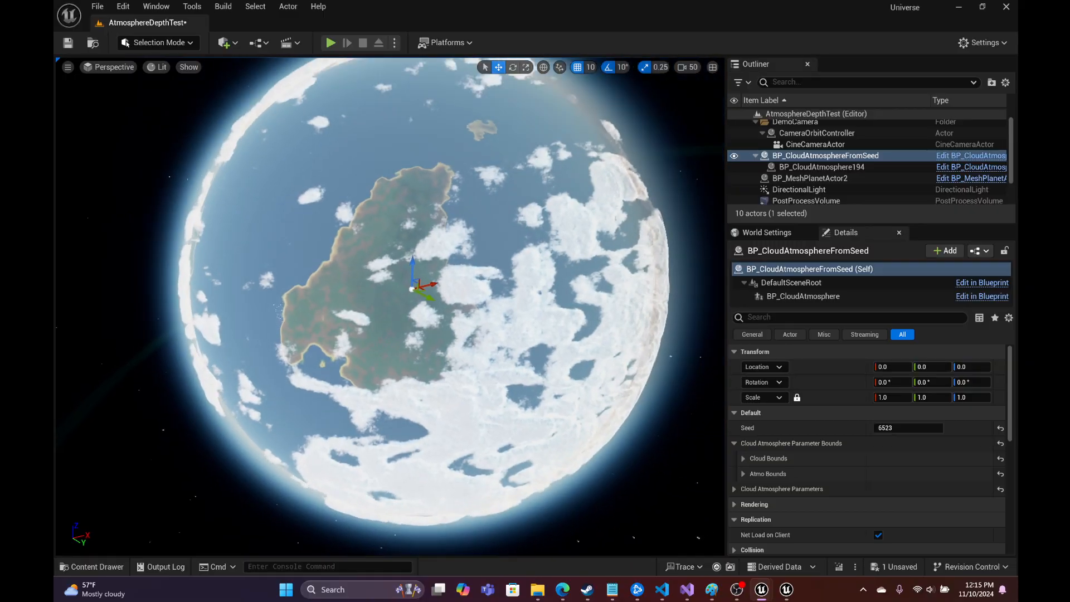
Step: Try cloud atmosphere seeds including 231, 3421 and 256 with the whole planet in view
{"action": "left_click", "coordinate": [914, 413]}
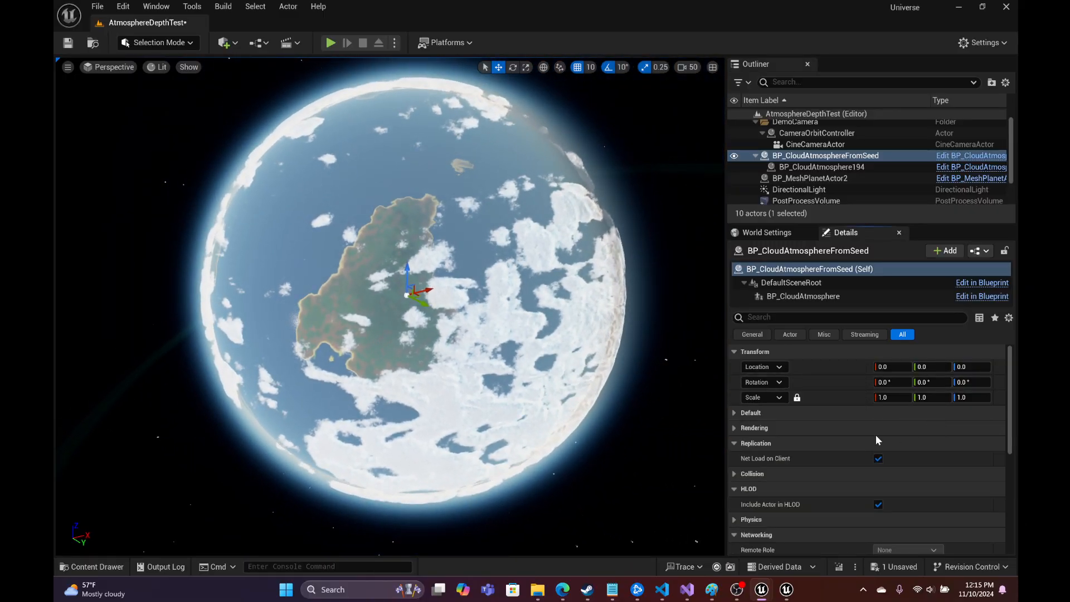
{"action": "left_click", "coordinate": [906, 415]}
{"action": "left_click", "coordinate": [912, 428]}
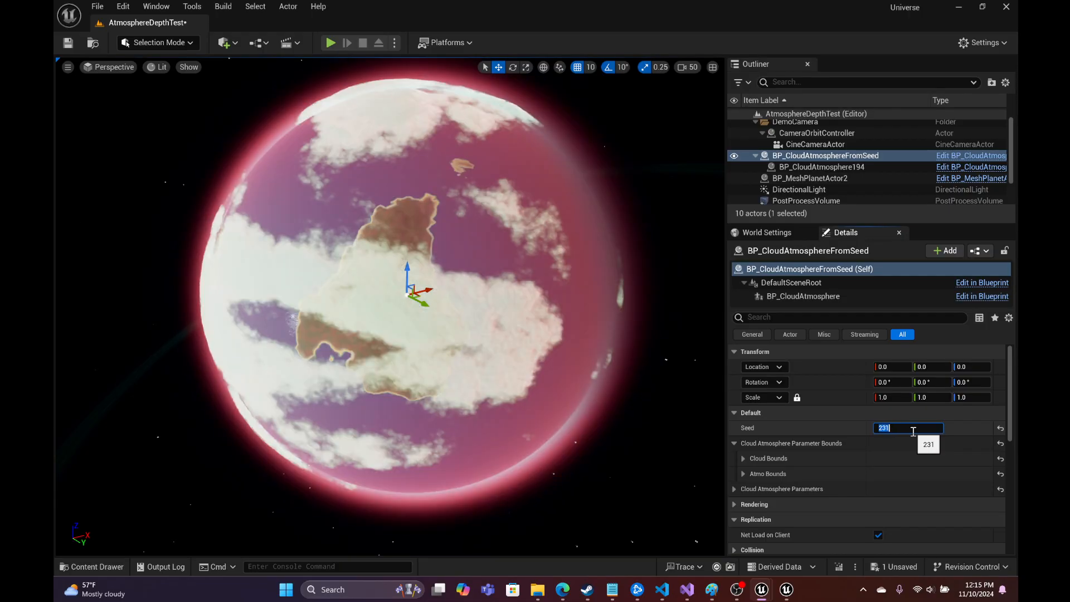
{"action": "type", "text": "413"}
{"action": "key", "text": "Return"}
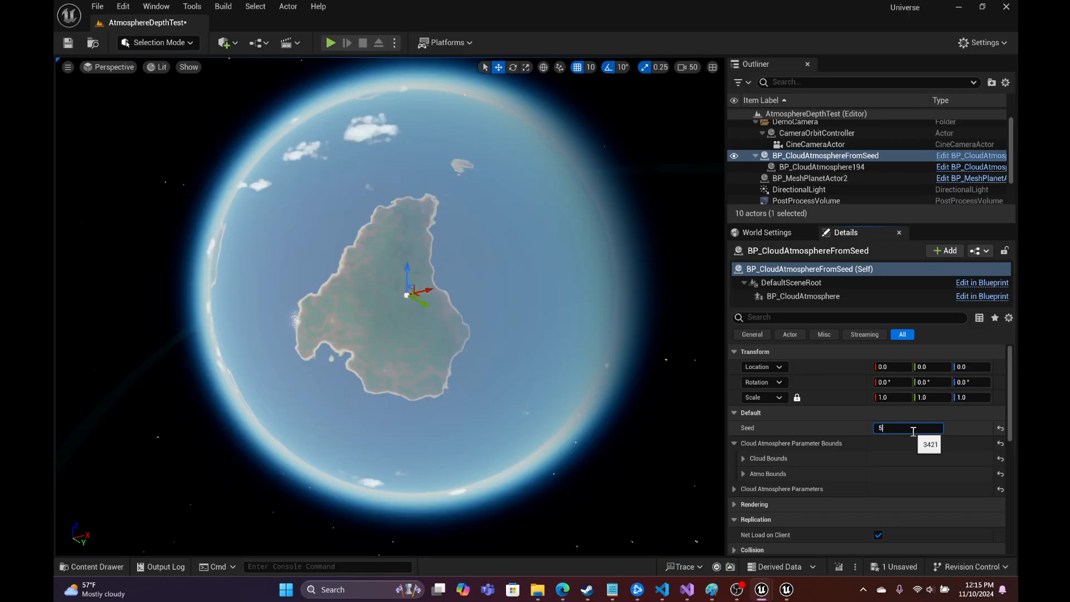
{"action": "type", "text": "46"}
{"action": "key", "text": "Return"}
{"action": "type", "text": "4236"}
{"action": "key", "text": "Return"}
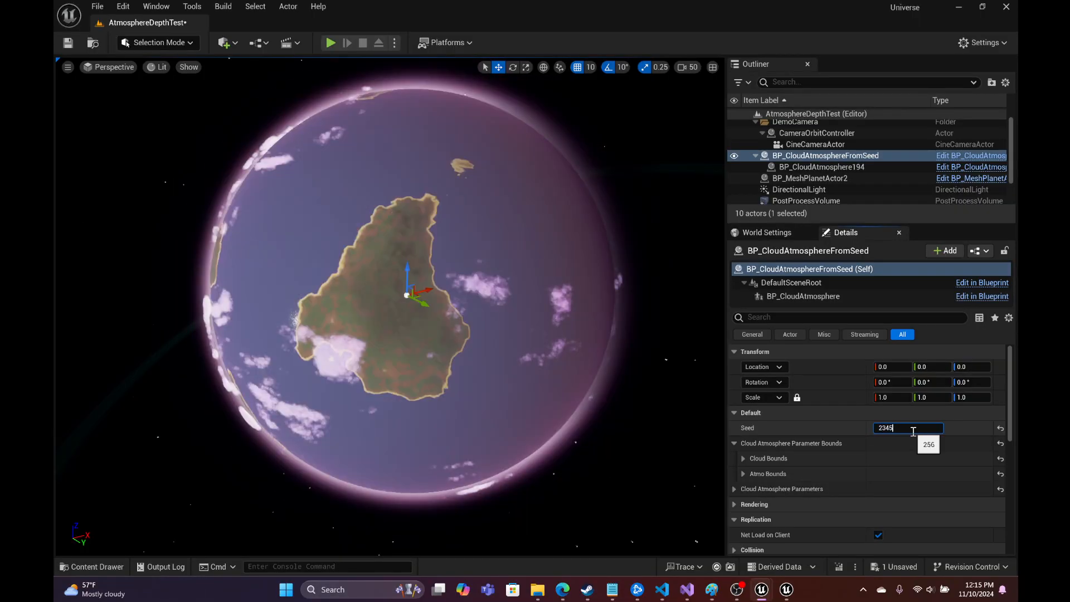
Step: Try one more five-digit seed, and set the cloud atmosphere's seed to 4247
{"action": "type", "text": "23546"}
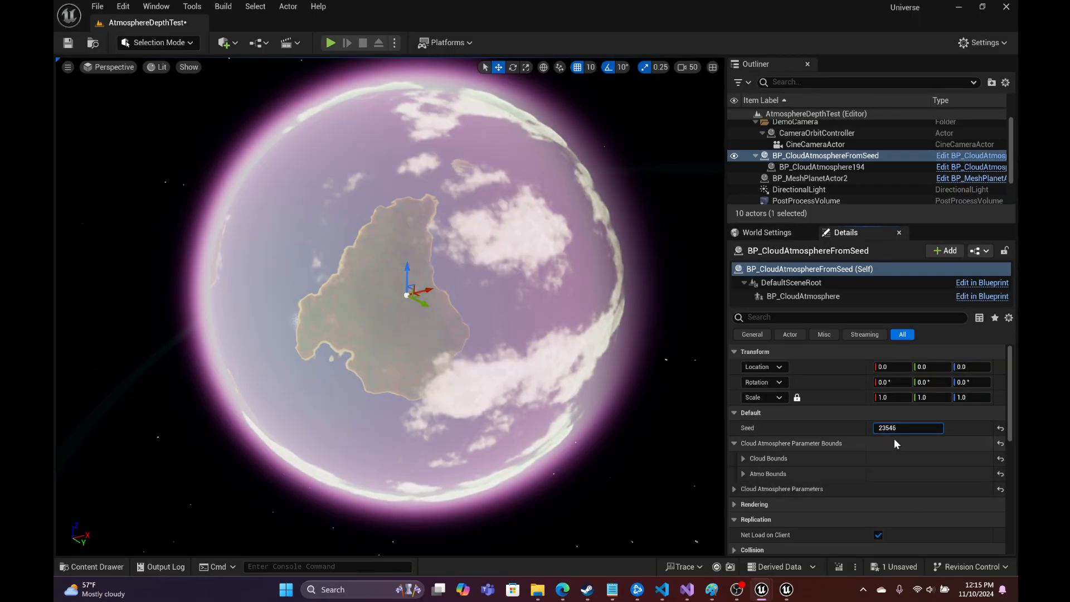
{"action": "scroll", "coordinate": [902, 433], "scroll_direction": "up", "scroll_amount": 1}
{"action": "key", "text": "BackSpace"}
{"action": "type", "text": "7"}
{"action": "key", "text": "Return"}
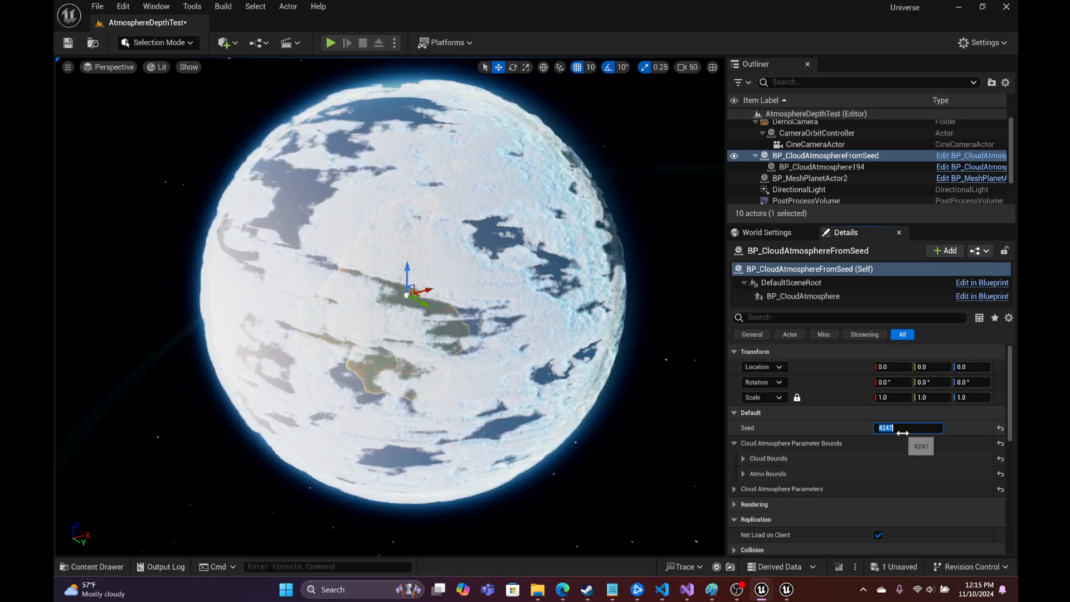
Step: Try cloud atmosphere seeds including 4249, 4253, 4256 and 4258 with the whole planet in view
{"action": "type", "text": "4249"}
{"action": "key", "text": "Return"}
{"action": "key", "text": "Return"}
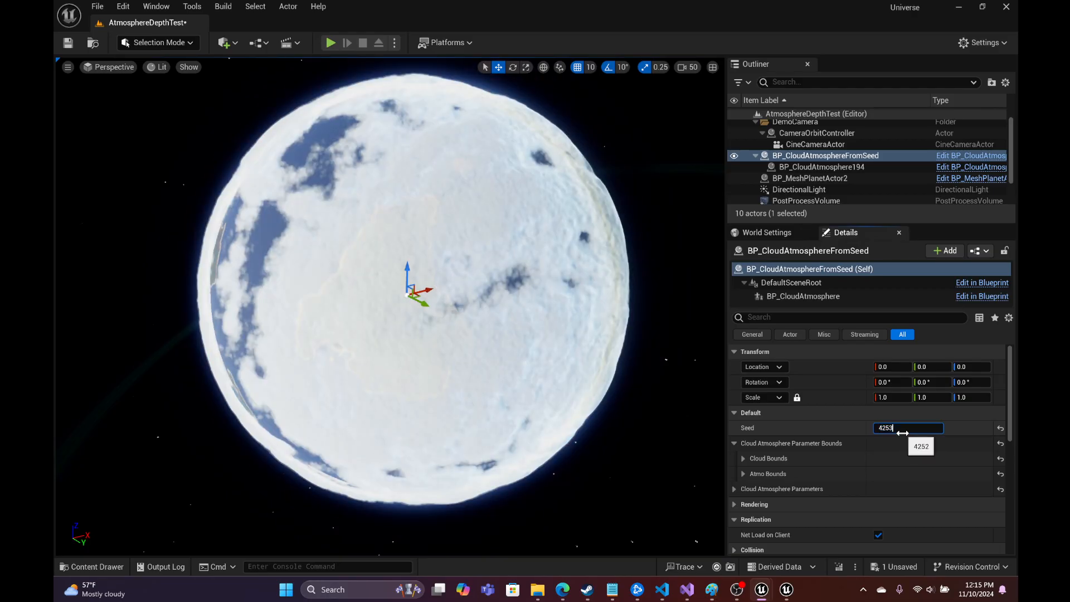
{"action": "type", "text": "4253"}
{"action": "key", "text": "Return"}
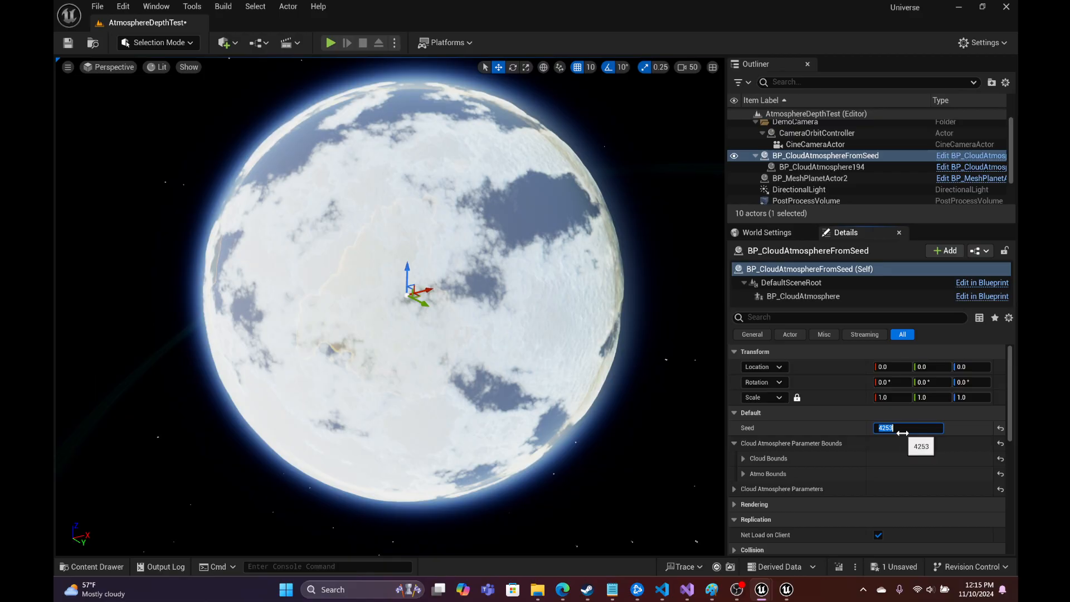
{"action": "key", "text": "Return"}
{"action": "type", "text": "4256"}
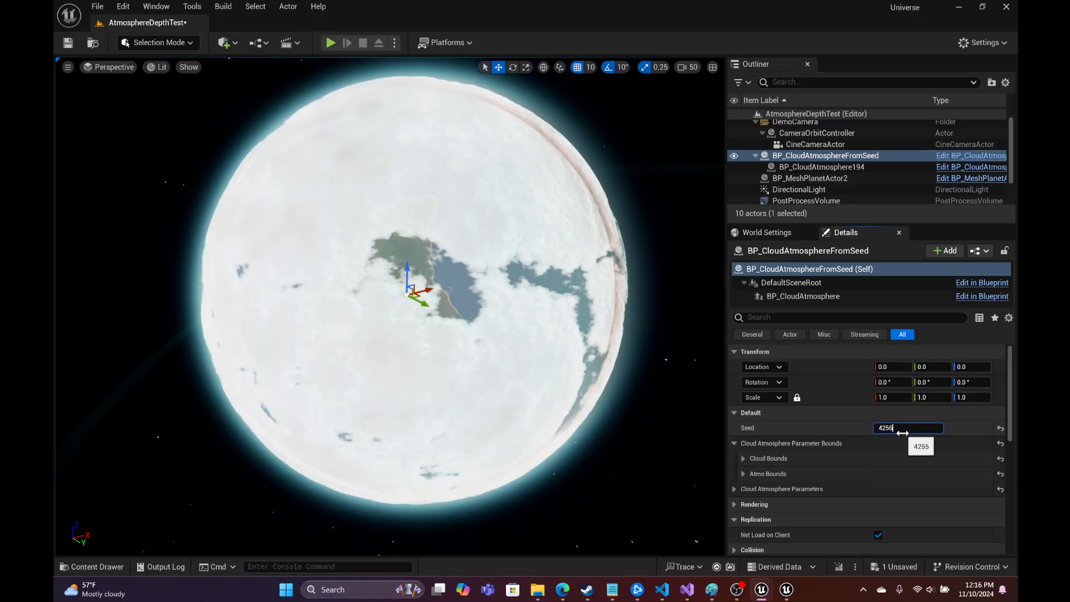
{"action": "key", "text": "Return"}
{"action": "type", "text": "4258"}
{"action": "key", "text": "Return"}
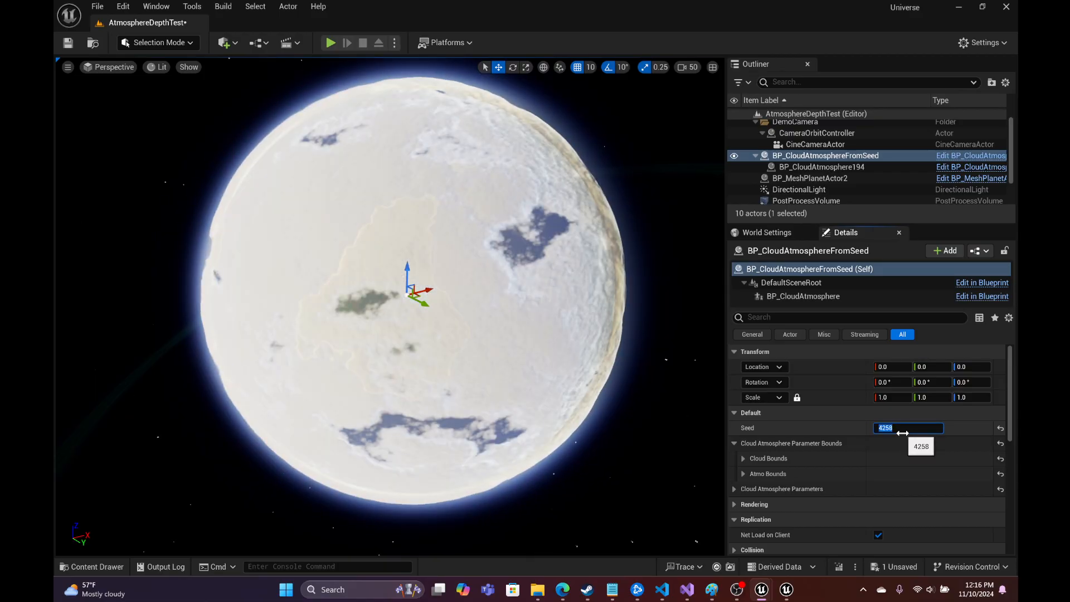
Step: Step the cloud atmosphere's seed up in small increments from 4259 to 4275, comparing the clouds of each planet
{"action": "type", "text": "4259"}
{"action": "key", "text": "Return"}
{"action": "type", "text": "4261"}
{"action": "key", "text": "Return"}
{"action": "type", "text": "4263"}
{"action": "key", "text": "Return"}
{"action": "type", "text": "4265"}
{"action": "key", "text": "Return"}
{"action": "type", "text": "4267"}
{"action": "key", "text": "Return"}
{"action": "type", "text": "4269"}
{"action": "key", "text": "Return"}
{"action": "type", "text": "4271"}
{"action": "key", "text": "Return"}
{"action": "type", "text": "4273"}
{"action": "key", "text": "Return"}
{"action": "type", "text": "4275"}
{"action": "key", "text": "Return"}
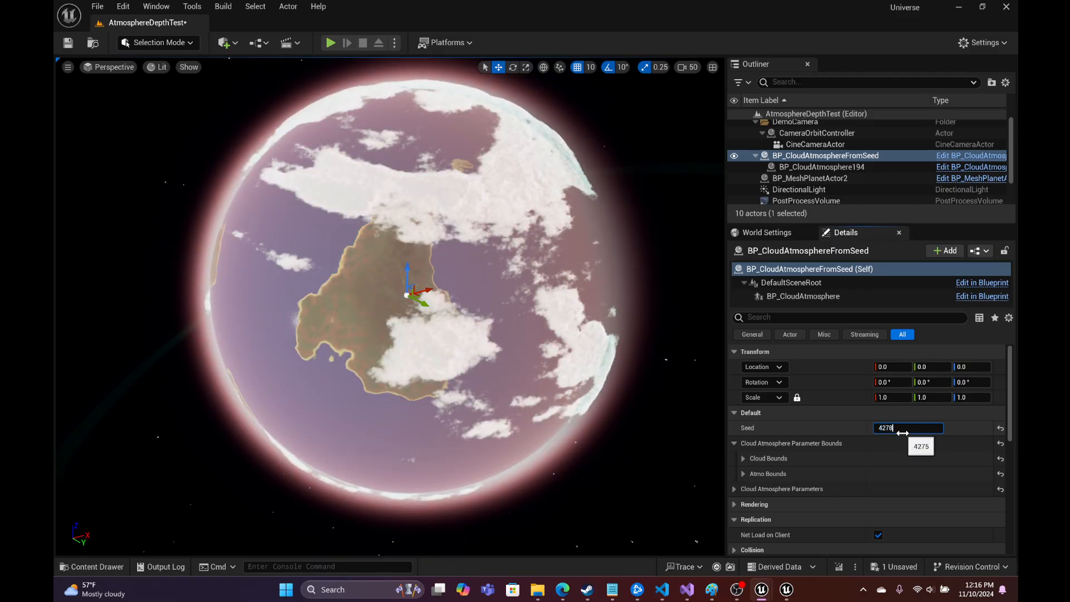
Step: Continue stepping the seed past 4278 and set the cloud atmosphere's seed to 4282
{"action": "type", "text": "4278"}
{"action": "key", "text": "Return"}
{"action": "type", "text": "4280"}
{"action": "key", "text": "BackSpace"}
{"action": "type", "text": "1"}
{"action": "key", "text": "Return"}
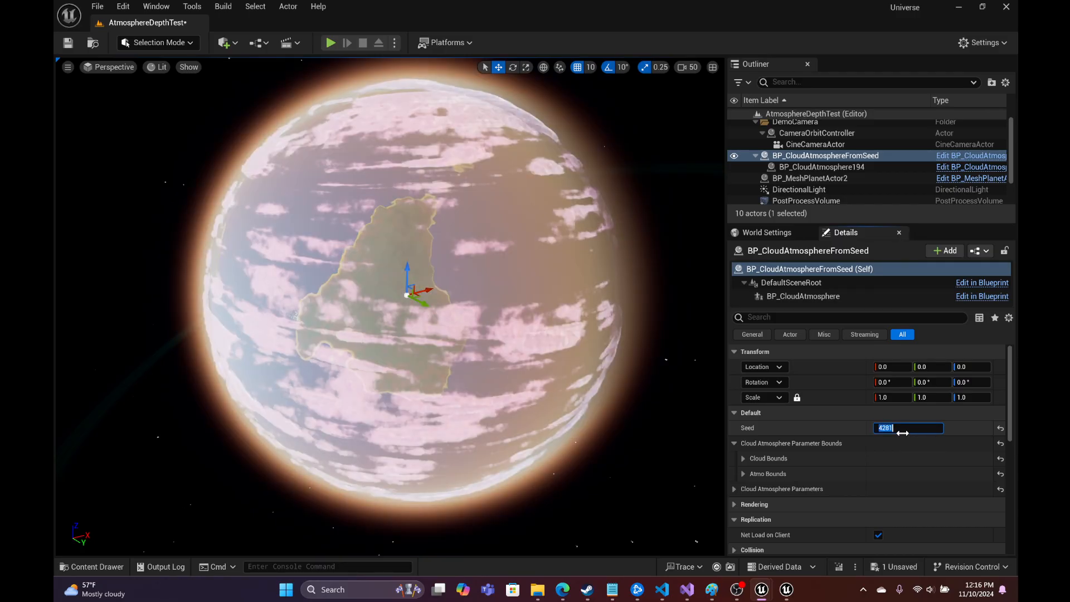
Step: Fly around the planet and back away at camera speed 90 to examine its atmosphere from deep space
{"action": "right_click_drag", "start_coordinate": [655, 349], "coordinate": [504, 321]}
{"action": "scroll", "coordinate": [655, 349], "scroll_direction": "up", "scroll_amount": 1}
{"action": "key", "text": "w"}
{"action": "key", "text": "d"}
{"action": "scroll", "coordinate": [654, 348], "scroll_direction": "up", "scroll_amount": 1}
{"action": "key", "text": "s"}
{"action": "key", "text": "d"}
{"action": "key", "text": "w"}
{"action": "scroll", "coordinate": [469, 297], "scroll_direction": "down", "scroll_amount": 1}
{"action": "key", "text": "w"}
{"action": "scroll", "coordinate": [430, 278], "scroll_direction": "down", "scroll_amount": 5}
{"action": "key", "text": "w"}
{"action": "scroll", "coordinate": [429, 279], "scroll_direction": "down", "scroll_amount": 7}
{"action": "key", "text": "w"}
{"action": "scroll", "coordinate": [429, 278], "scroll_direction": "down", "scroll_amount": 1}
{"action": "scroll", "coordinate": [426, 288], "scroll_direction": "up", "scroll_amount": 8}
{"action": "key", "text": "s"}
{"action": "key", "text": "a"}
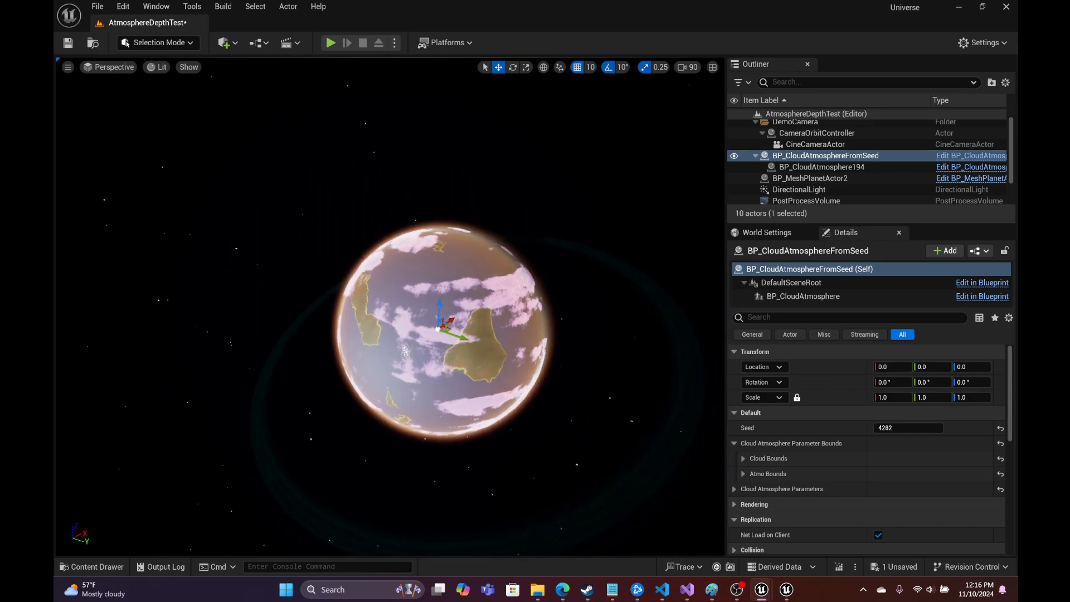
Step: Approach the planet and descend through its atmosphere to the ocean surface, slowing the camera to speed 6
{"action": "key", "text": "a"}
{"action": "right_click_drag", "start_coordinate": [390, 307], "coordinate": [446, 284]}
{"action": "key", "text": "w"}
{"action": "key", "text": "a"}
{"action": "key", "text": "a"}
{"action": "key", "text": "d"}
{"action": "key", "text": "a"}
{"action": "key", "text": "s"}
{"action": "key", "text": "w"}
{"action": "right_click_drag", "start_coordinate": [580, 323], "coordinate": [640, 295]}
{"action": "key", "text": "s"}
{"action": "key", "text": "d"}
{"action": "key", "text": "w"}
{"action": "scroll", "coordinate": [666, 288], "scroll_direction": "down", "scroll_amount": 1}
{"action": "key", "text": "w"}
{"action": "scroll", "coordinate": [641, 271], "scroll_direction": "down", "scroll_amount": 5}
{"action": "scroll", "coordinate": [634, 295], "scroll_direction": "down", "scroll_amount": 3}
{"action": "scroll", "coordinate": [628, 304], "scroll_direction": "up", "scroll_amount": 1}
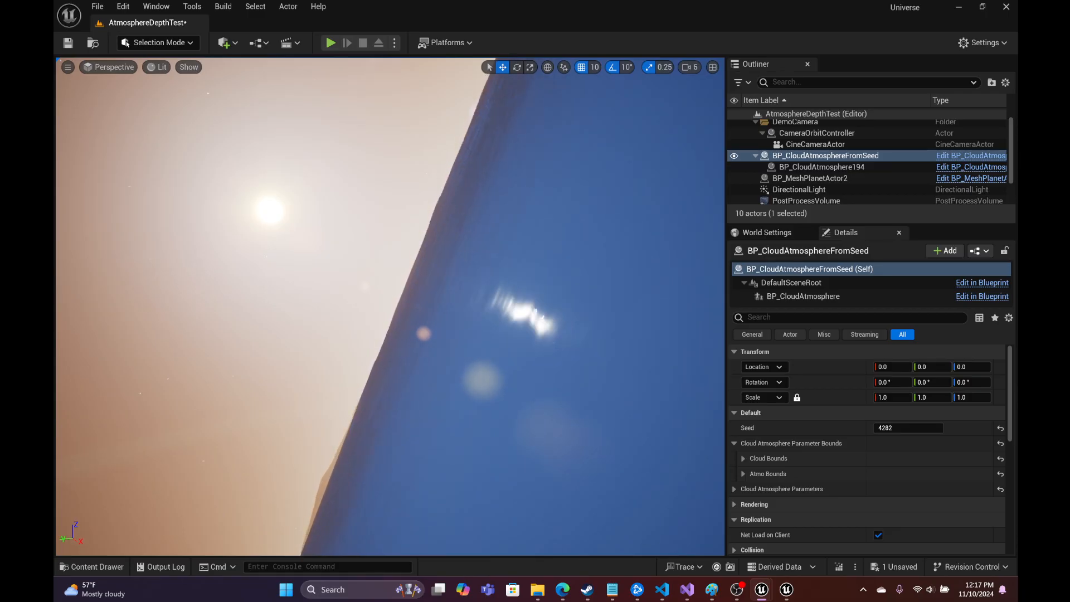
Step: Fly low over the coast onto the land and lower the camera speed to 4
{"action": "scroll", "coordinate": [390, 306], "scroll_direction": "up", "scroll_amount": 5}
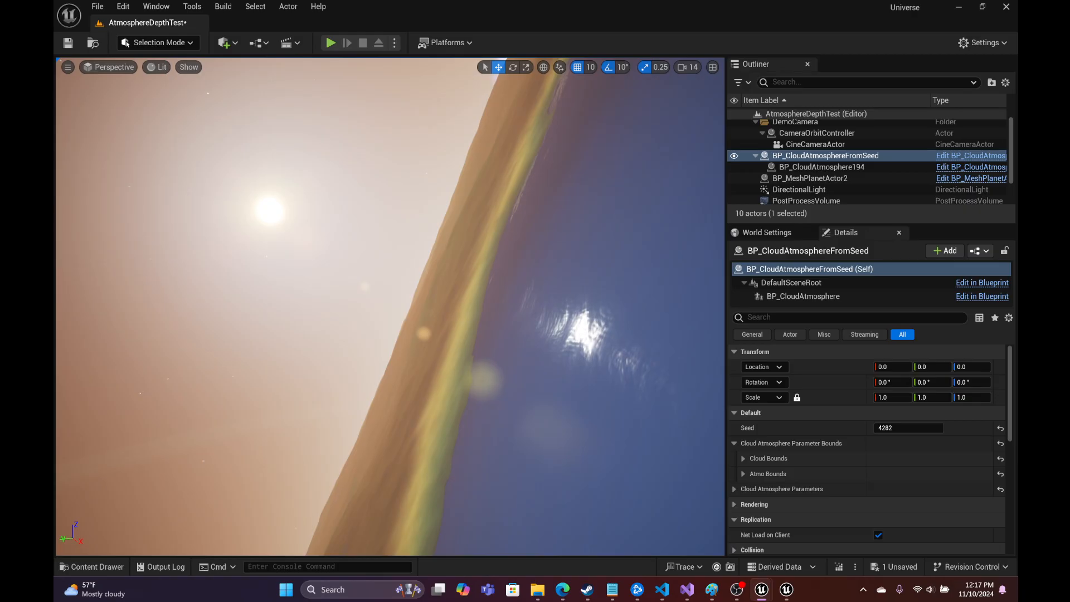
{"action": "key", "text": "w"}
{"action": "right_click_drag", "start_coordinate": [640, 294], "coordinate": [619, 354]}
{"action": "scroll", "coordinate": [391, 307], "scroll_direction": "down", "scroll_amount": 10}
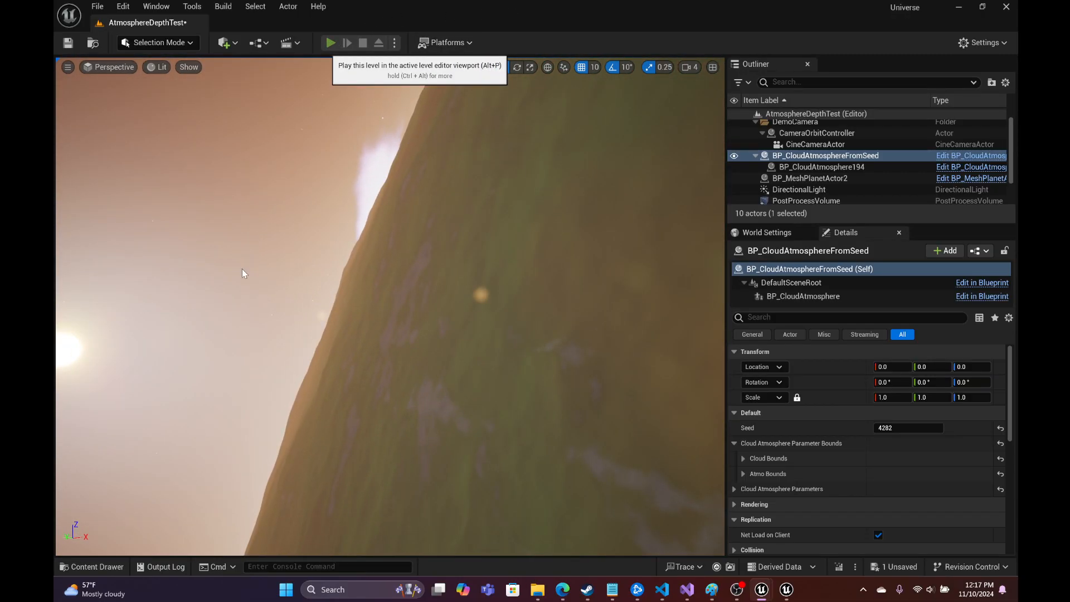
Step: Play the level, run the character across the planet's surface to view the sky, and stop the session
{"action": "key", "text": "alt+p"}
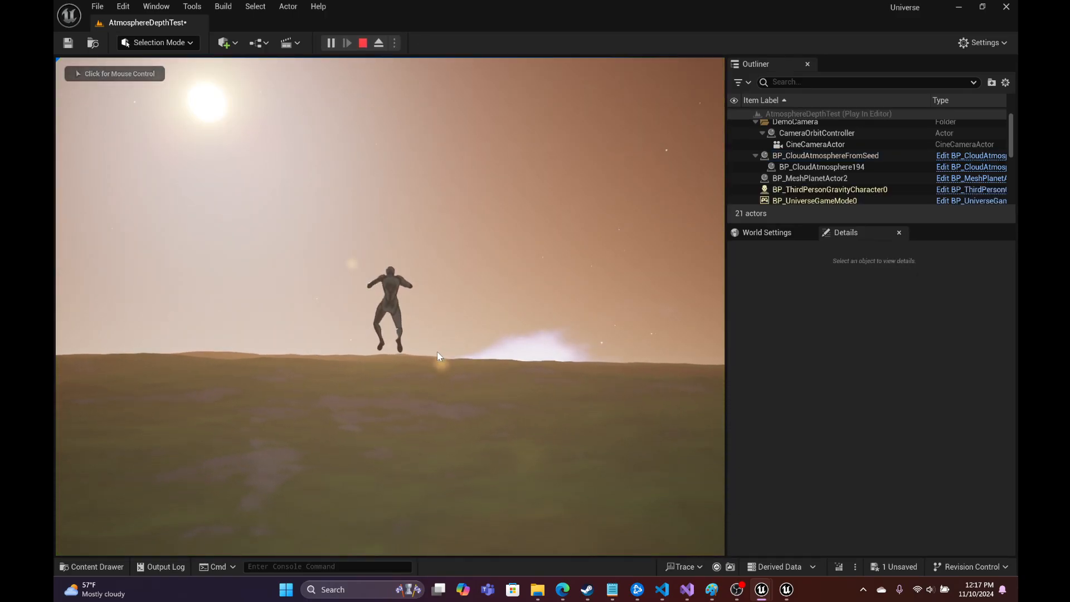
{"action": "left_click", "coordinate": [437, 357]}
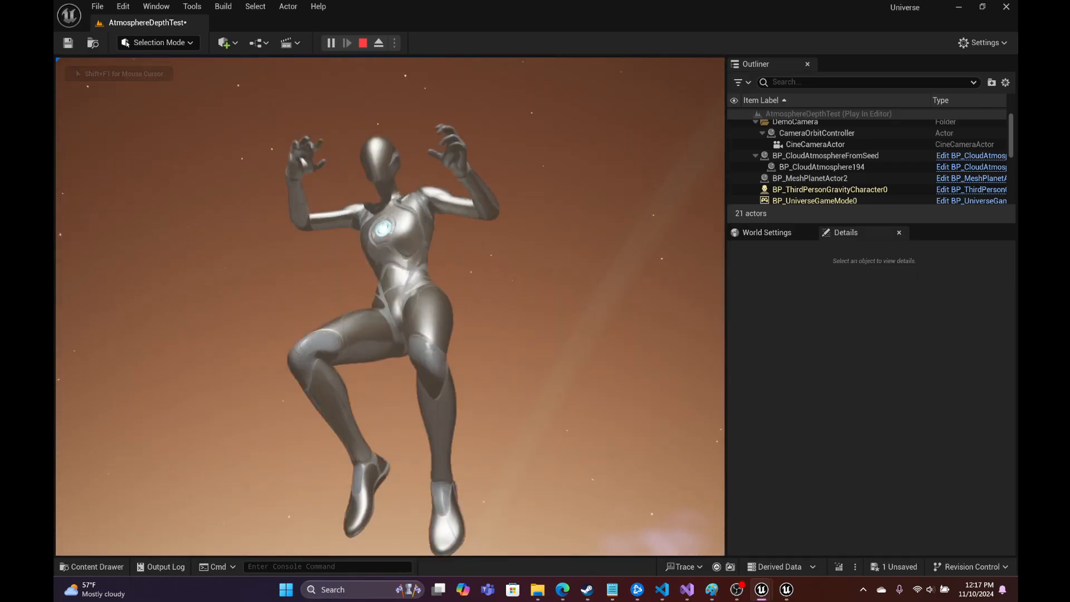
{"action": "key", "text": "w"}
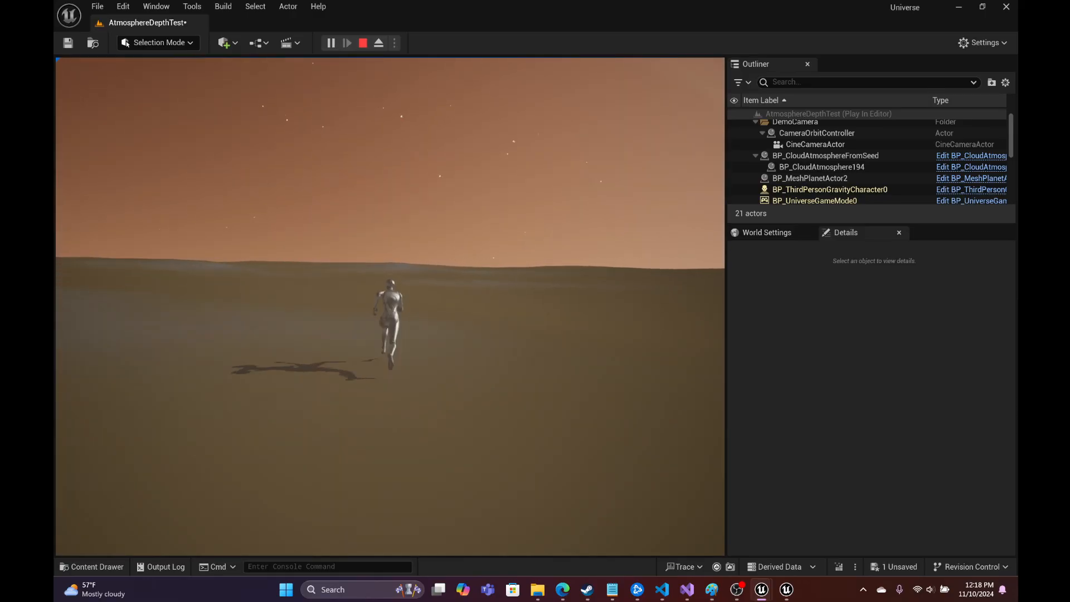
{"action": "key", "text": "Escape"}
Step: Try cloud atmosphere seeds including 2341, 34123, 5123 and 53421 while viewing the sky from the surface
{"action": "right_click_drag", "start_coordinate": [451, 356], "coordinate": [535, 335]}
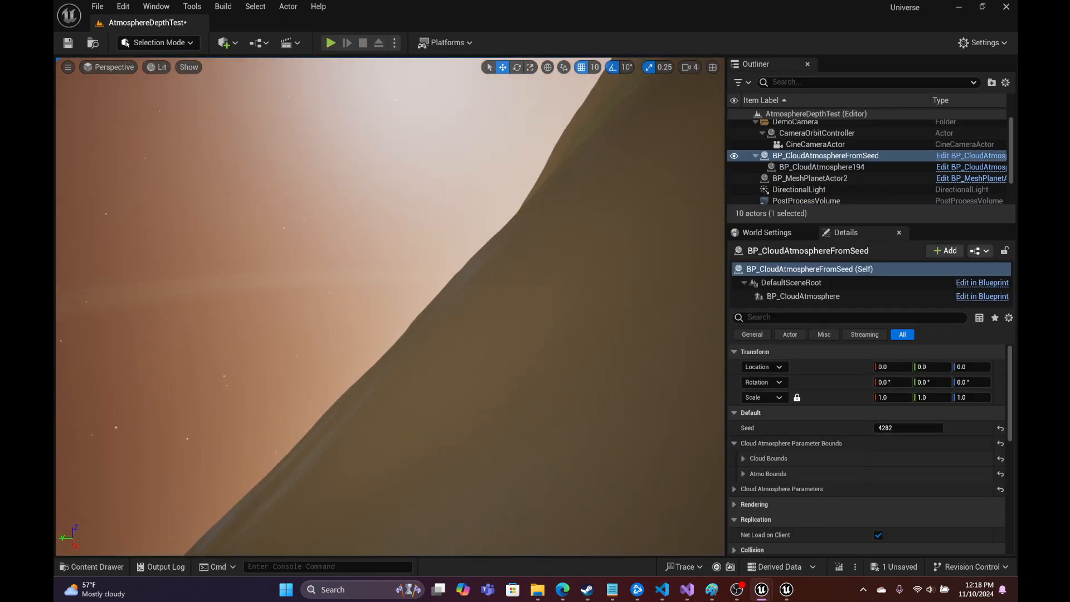
{"action": "left_click", "coordinate": [898, 428]}
{"action": "type", "text": "2341"}
{"action": "key", "text": "Return"}
{"action": "type", "text": "34123"}
{"action": "key", "text": "Return"}
{"action": "type", "text": "4"}
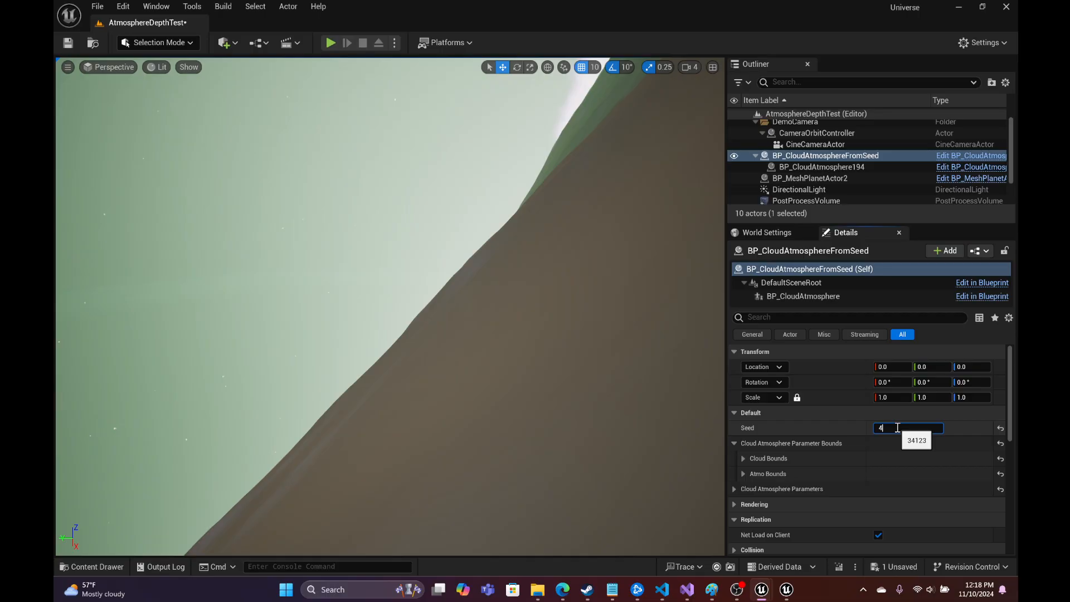
{"action": "key", "text": "Return"}
{"action": "type", "text": "23"}
{"action": "key", "text": "Return"}
{"action": "type", "text": "5123"}
{"action": "key", "text": "Return"}
{"action": "type", "text": "53421"}
{"action": "key", "text": "Return"}
Step: Try further cloud atmosphere seeds from the surface, including 877, 7234 and 3
{"action": "type", "text": "4"}
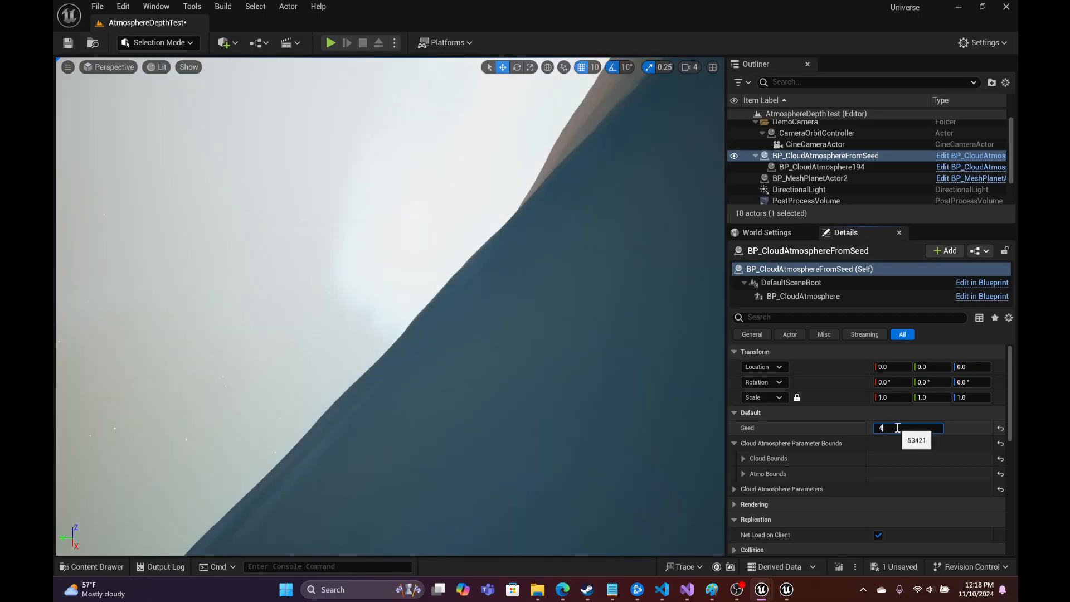
{"action": "key", "text": "Return"}
{"action": "type", "text": "56"}
{"action": "key", "text": "Return"}
{"action": "type", "text": "8"}
{"action": "key", "text": "Return"}
{"action": "type", "text": "877"}
{"action": "key", "text": "Return"}
{"action": "type", "text": "8"}
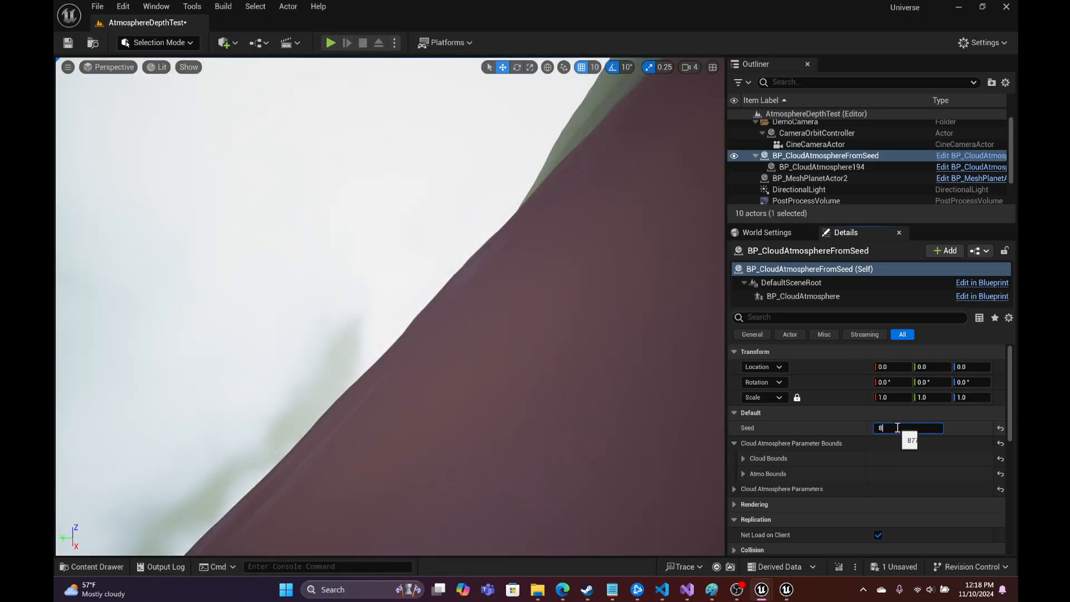
{"action": "type", "text": "346"}
{"action": "key", "text": "Return"}
{"action": "type", "text": "234"}
{"action": "key", "text": "Return"}
{"action": "type", "text": "7234"}
{"action": "key", "text": "Return"}
{"action": "type", "text": "3"}
{"action": "key", "text": "Return"}
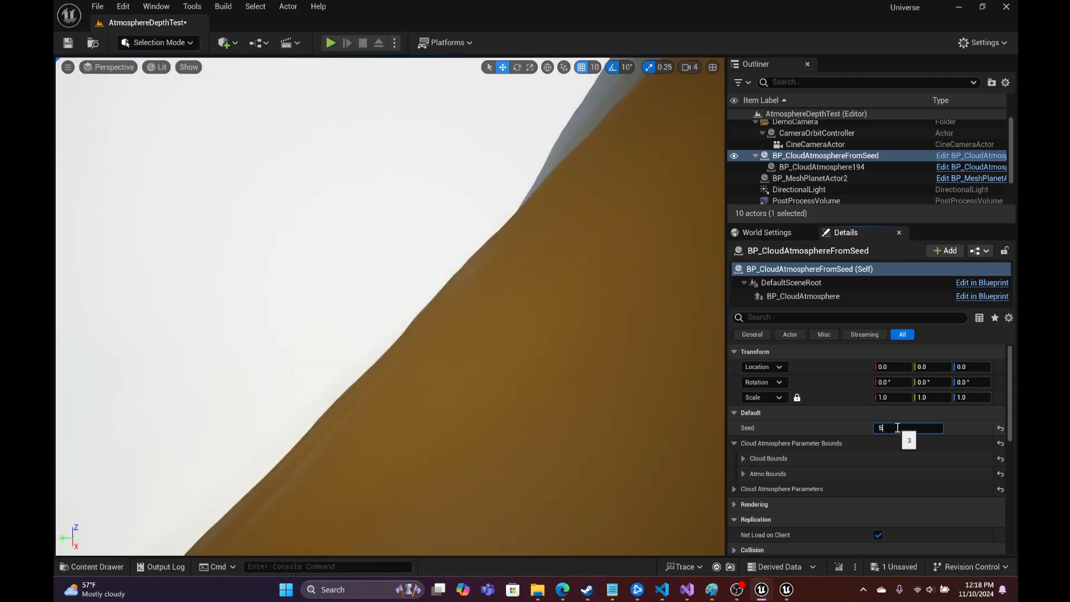
Step: Compare the sky for more seeds, including 243, 43, 2344 and 543
{"action": "type", "text": "4"}
{"action": "key", "text": "Return"}
{"action": "type", "text": "243"}
{"action": "key", "text": "Return"}
{"action": "type", "text": "43"}
{"action": "key", "text": "Return"}
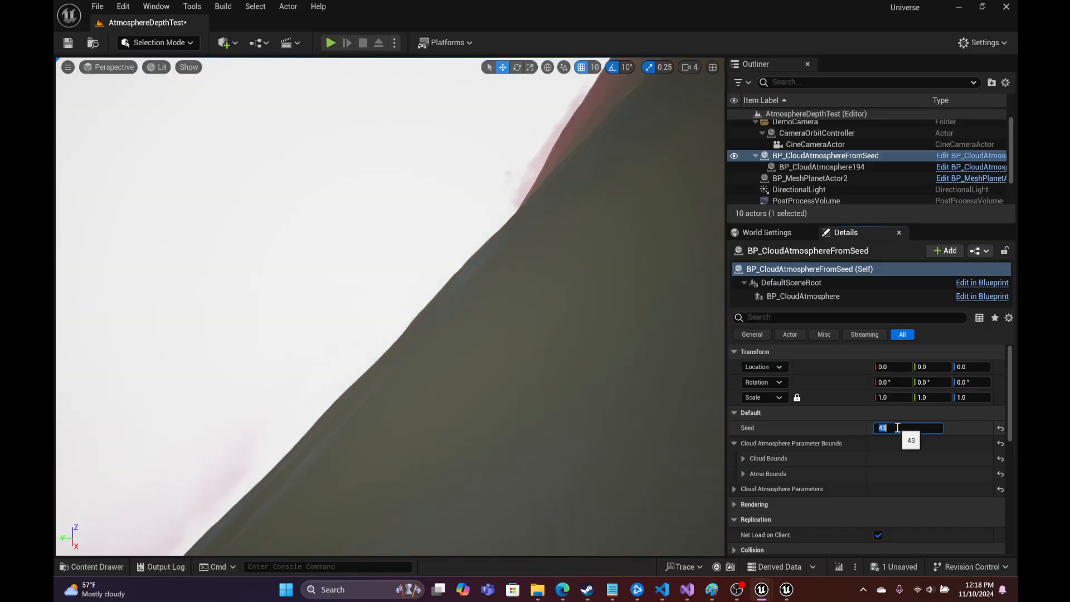
{"action": "type", "text": "2344"}
{"action": "key", "text": "Return"}
{"action": "type", "text": "34"}
{"action": "key", "text": "Return"}
{"action": "type", "text": "5"}
{"action": "key", "text": "Return"}
{"action": "type", "text": "543"}
{"action": "key", "text": "Return"}
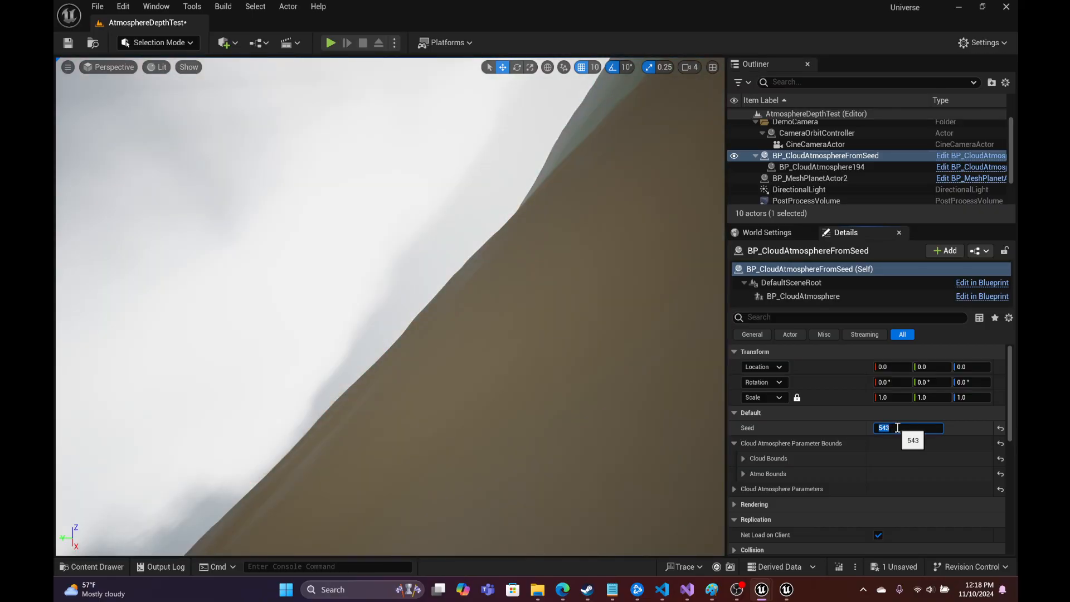
Step: Try another run of seeds, including 5434, 223434 and 63, ending with the cloud atmosphere's seed at 453
{"action": "type", "text": "5434"}
{"action": "key", "text": "Return"}
{"action": "type", "text": "3"}
{"action": "key", "text": "Return"}
{"action": "type", "text": "34"}
{"action": "key", "text": "Return"}
{"action": "type", "text": "223434"}
{"action": "key", "text": "Return"}
{"action": "type", "text": "63"}
{"action": "key", "text": "Return"}
{"action": "type", "text": "453"}
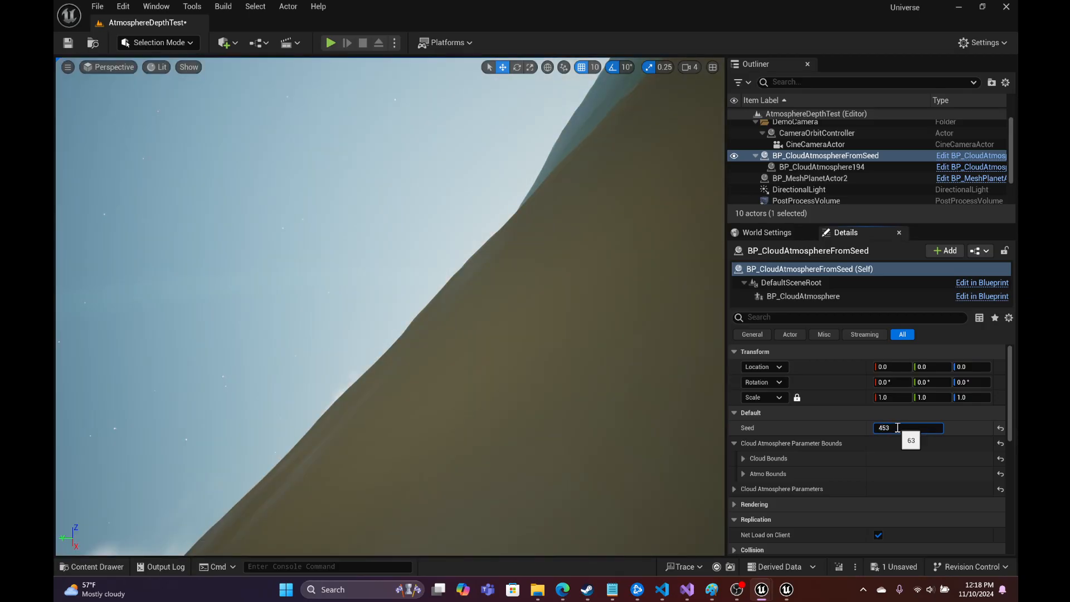
{"action": "key", "text": "Return"}
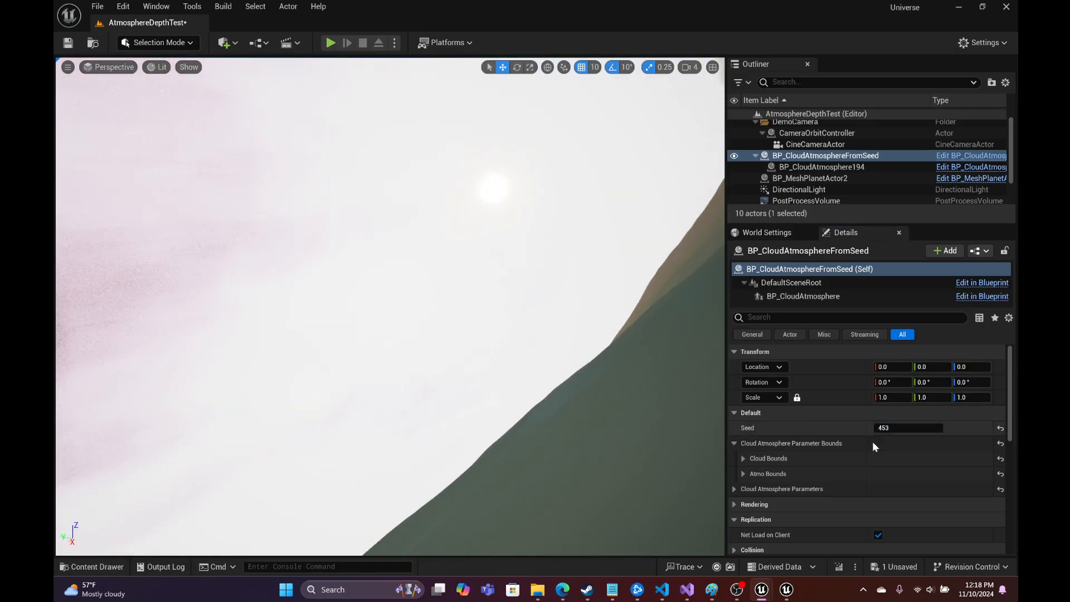
Step: Try seeds 45234 and 4523 facing the sun, and set the cloud atmosphere's seed to 235
{"action": "left_click", "coordinate": [937, 428]}
{"action": "type", "text": "45234"}
{"action": "key", "text": "Return"}
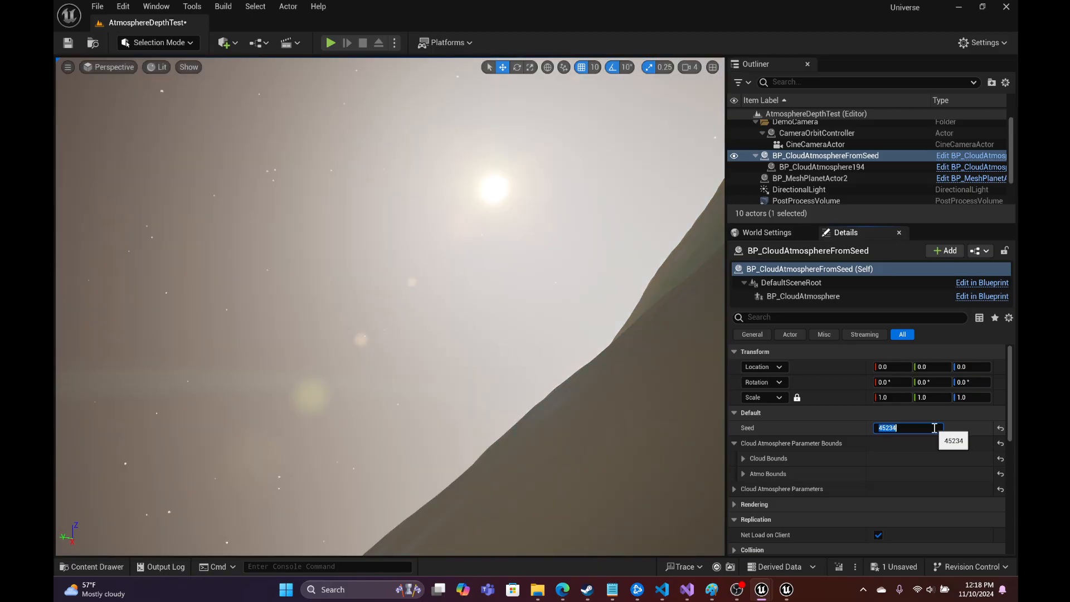
{"action": "type", "text": "4523"}
{"action": "key", "text": "Return"}
{"action": "type", "text": "235"}
{"action": "key", "text": "Return"}
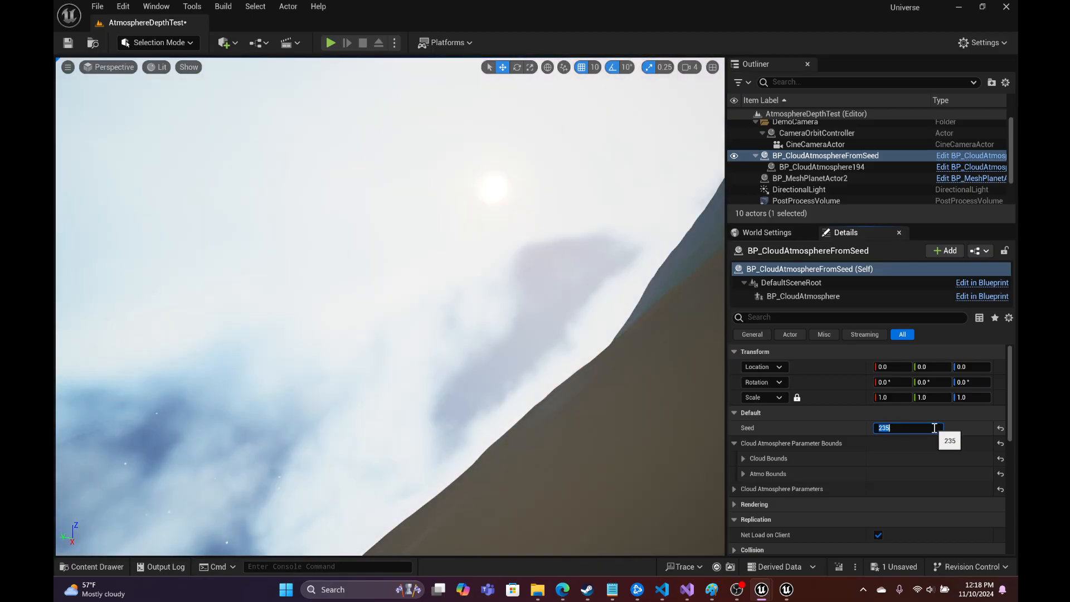
Step: Look around from the planet's surface to examine the clouds and the horizon
{"action": "right_click_drag", "start_coordinate": [390, 307], "coordinate": [139, 320]}
{"action": "right_click_drag", "start_coordinate": [236, 428], "coordinate": [296, 413]}
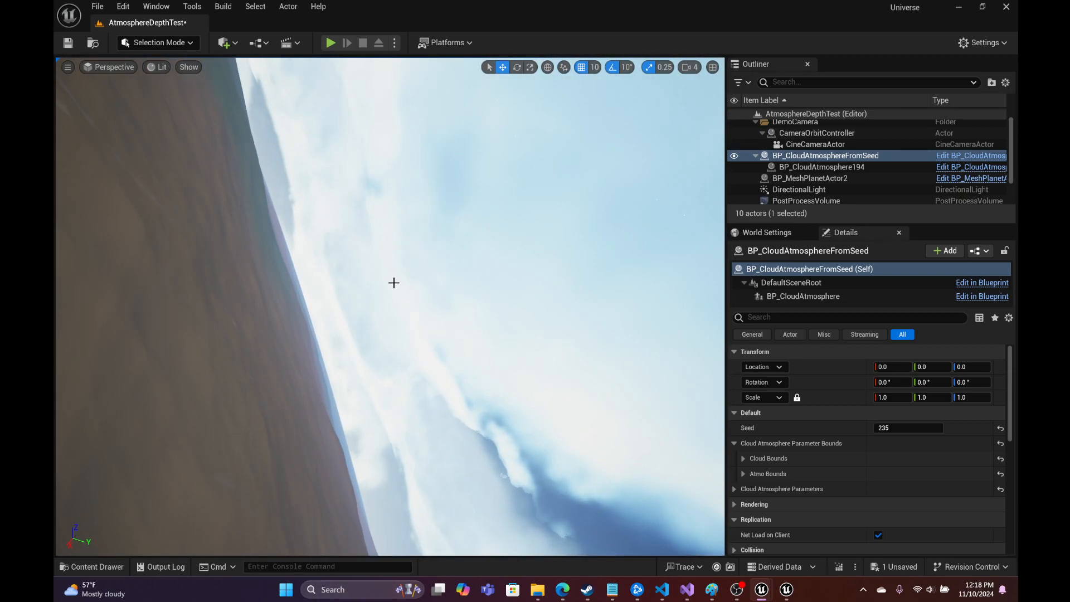
{"action": "right_click_drag", "start_coordinate": [475, 257], "coordinate": [708, 190]}
{"action": "right_click_drag", "start_coordinate": [613, 212], "coordinate": [377, 401]}
{"action": "right_click_drag", "start_coordinate": [167, 391], "coordinate": [112, 340]}
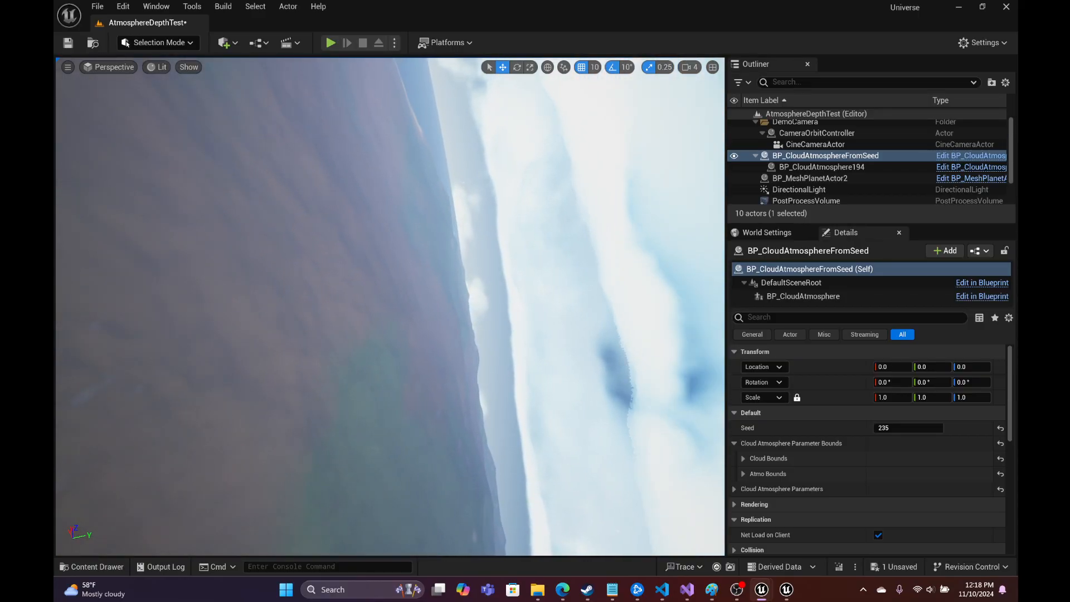
Step: Fly out to the planet's night side and descend along its sunlit edge through the clouds at camera speed 25
{"action": "scroll", "coordinate": [240, 499], "scroll_direction": "up", "scroll_amount": 5}
{"action": "right_click_drag", "start_coordinate": [239, 498], "coordinate": [56, 409]}
{"action": "scroll", "coordinate": [267, 496], "scroll_direction": "up", "scroll_amount": 2}
{"action": "scroll", "coordinate": [56, 415], "scroll_direction": "down", "scroll_amount": 2}
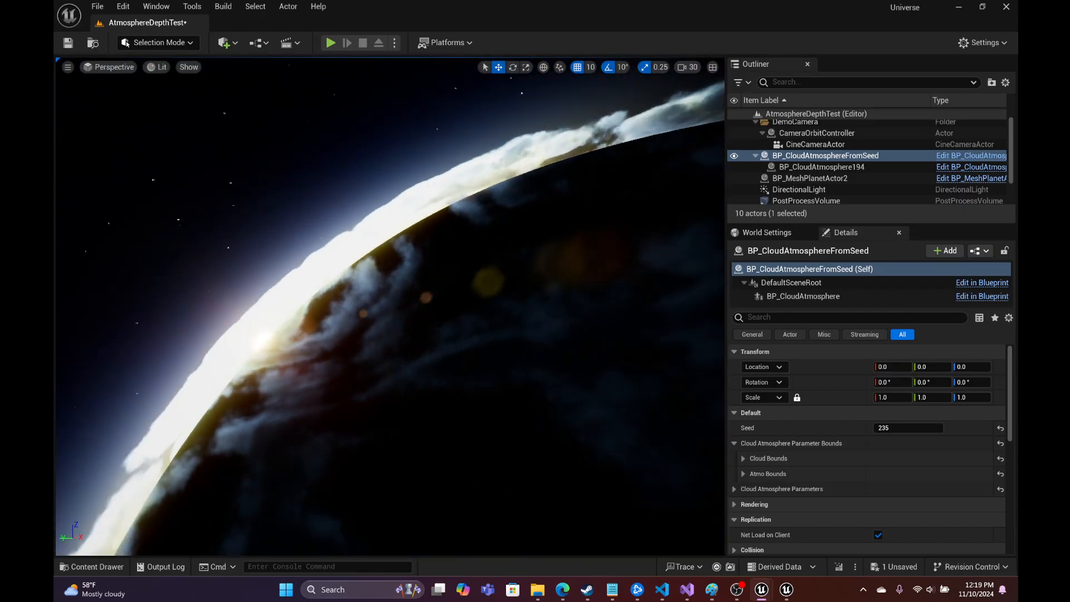
{"action": "right_click_drag", "start_coordinate": [114, 387], "coordinate": [101, 410]}
{"action": "key", "text": "w"}
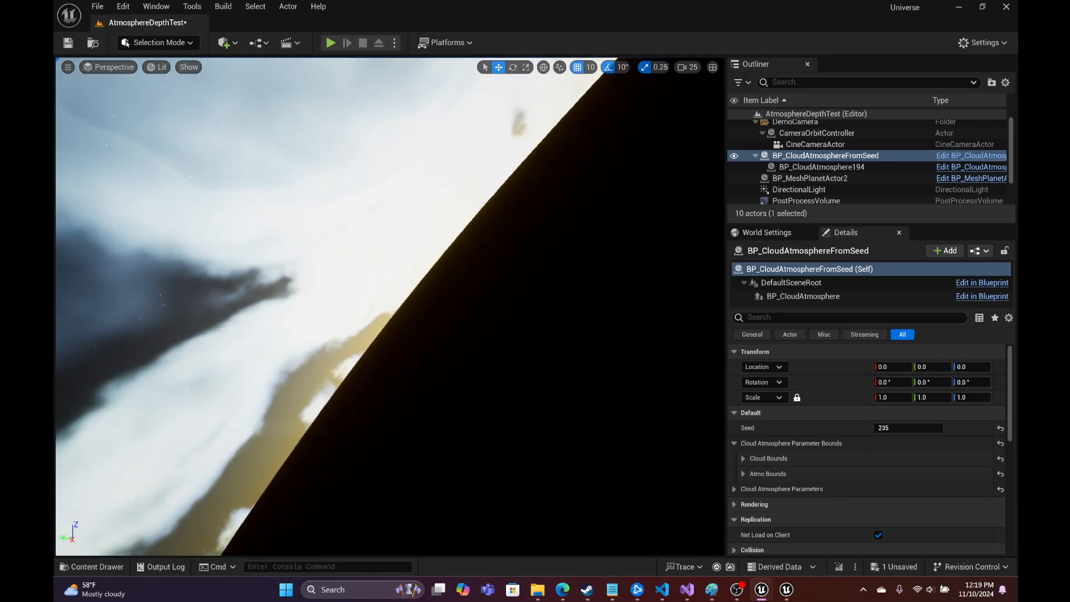
{"action": "key", "text": "w"}
{"action": "right_click_drag", "start_coordinate": [100, 409], "coordinate": [86, 420]}
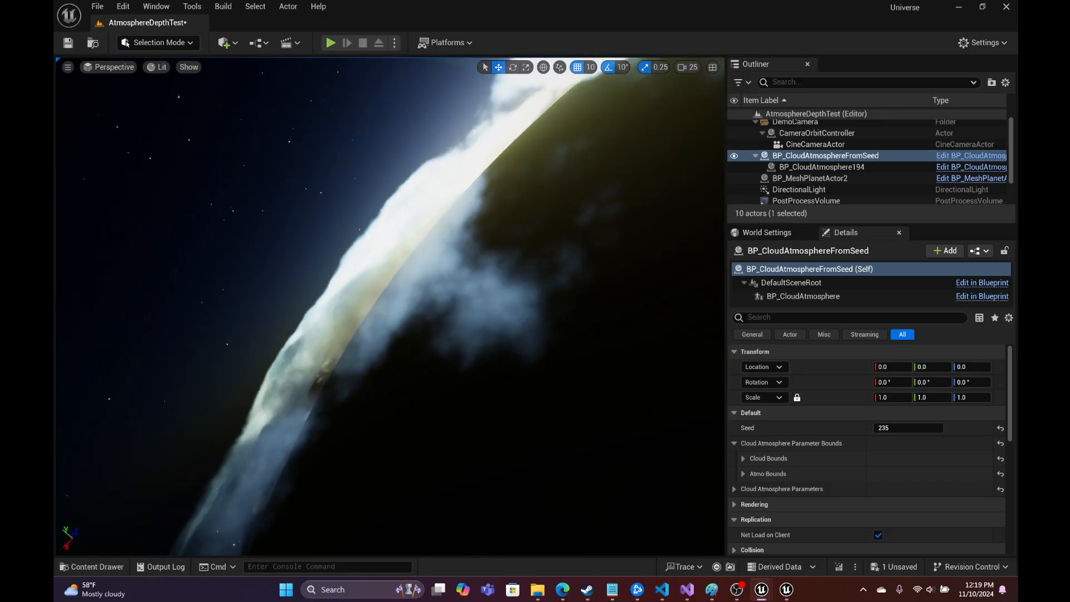
Step: Raise the camera speed to 55 and back away to view the whole night side with the sun behind it
{"action": "scroll", "coordinate": [390, 307], "scroll_direction": "up", "scroll_amount": 3}
{"action": "right_click_drag", "start_coordinate": [390, 306], "coordinate": [474, 239]}
{"action": "scroll", "coordinate": [390, 307], "scroll_direction": "up", "scroll_amount": 1}
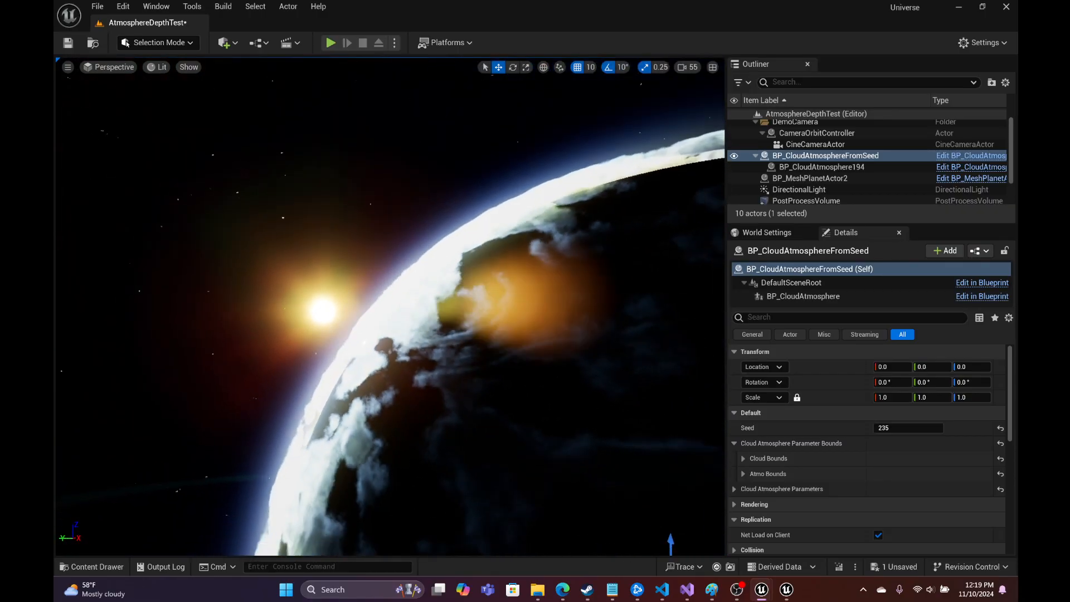
{"action": "key", "text": "s"}
{"action": "key", "text": "d"}
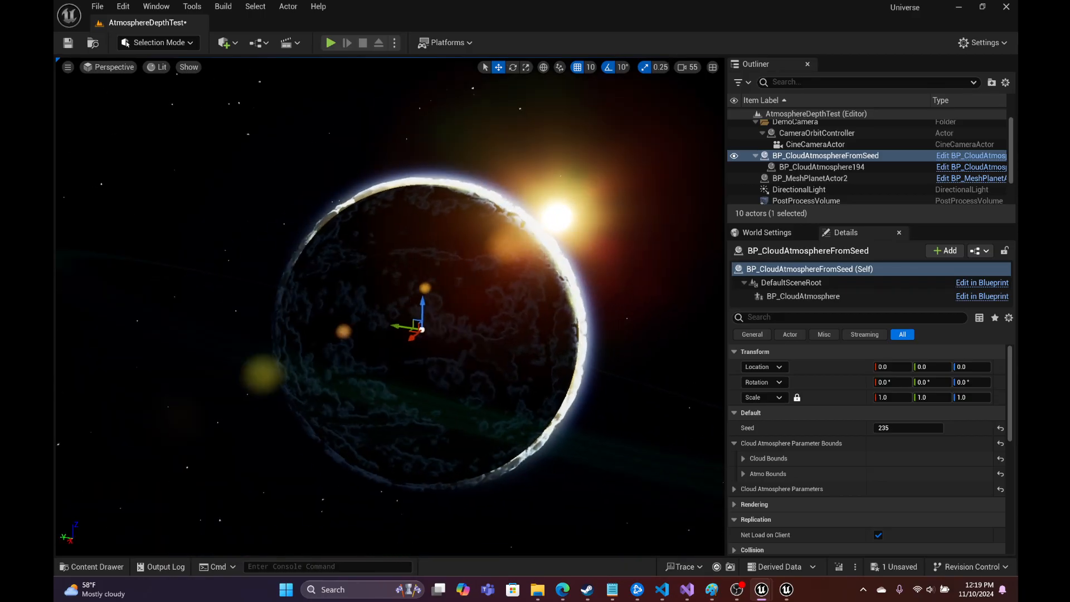
Step: Fly around to the planet's sunlit side and descend to the surface beneath the clouds, slowing the camera speed to 16
{"action": "key", "text": "d"}
{"action": "right_click_drag", "start_coordinate": [390, 307], "coordinate": [702, 279]}
{"action": "scroll", "coordinate": [390, 307], "scroll_direction": "down", "scroll_amount": 2}
{"action": "key", "text": "w"}
{"action": "key", "text": "w"}
{"action": "scroll", "coordinate": [390, 306], "scroll_direction": "down", "scroll_amount": 7}
{"action": "key", "text": "w"}
{"action": "scroll", "coordinate": [390, 306], "scroll_direction": "down", "scroll_amount": 2}
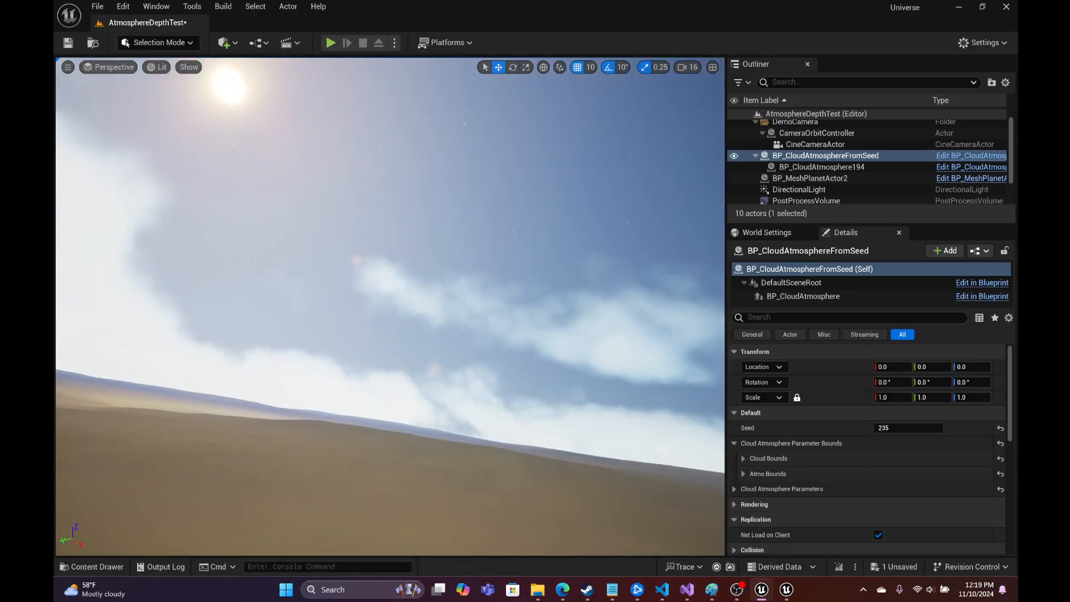
Step: Switch to OBS Studio to view the stream controls and chat
{"action": "left_click", "coordinate": [744, 594]}
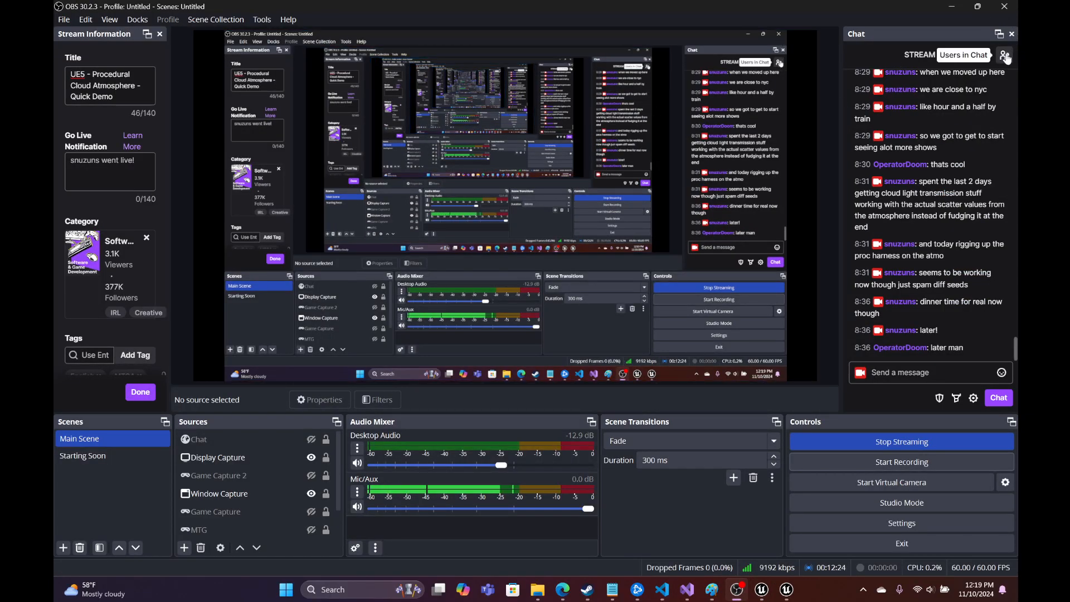